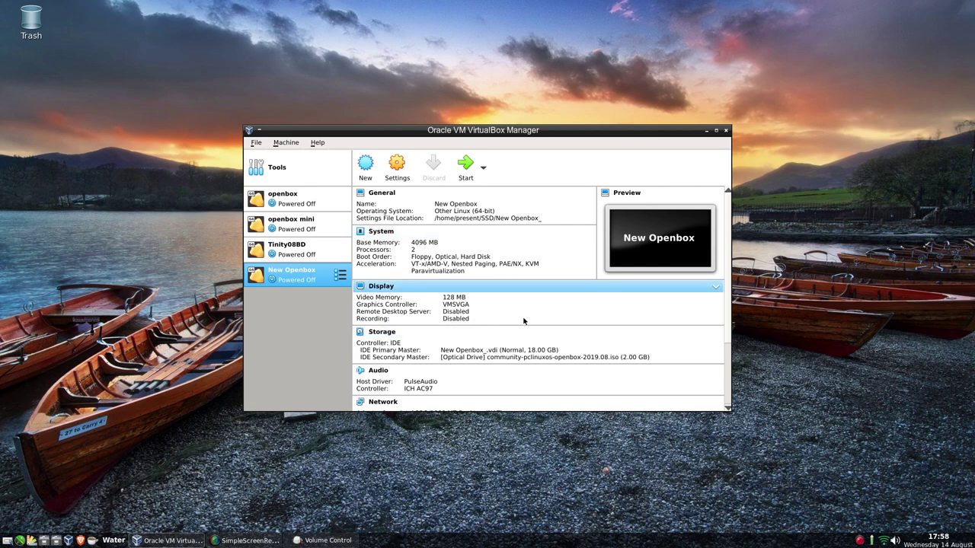
- Start the New Openbox VM, boot the PCLinuxOS live disc, and go full screen without future notices
left_click(465, 169)
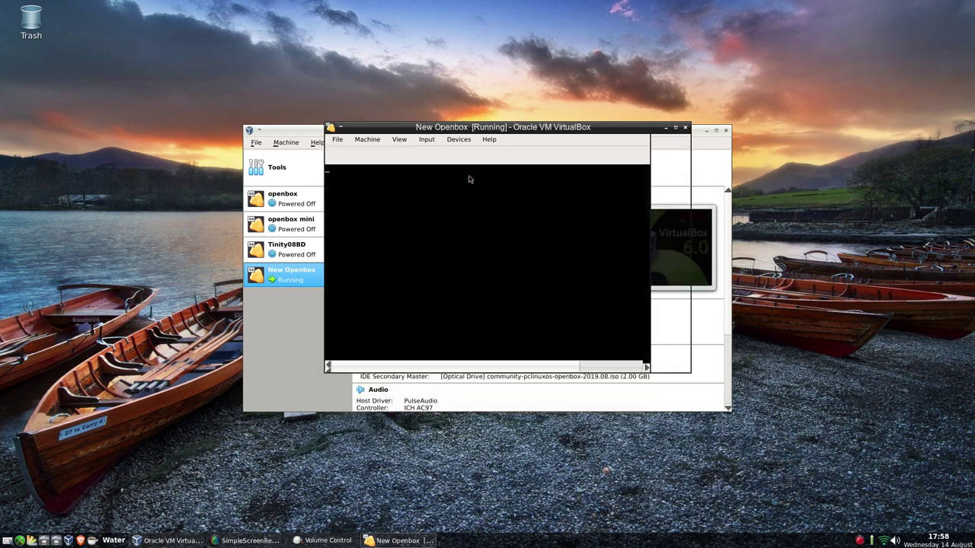
key("Return")
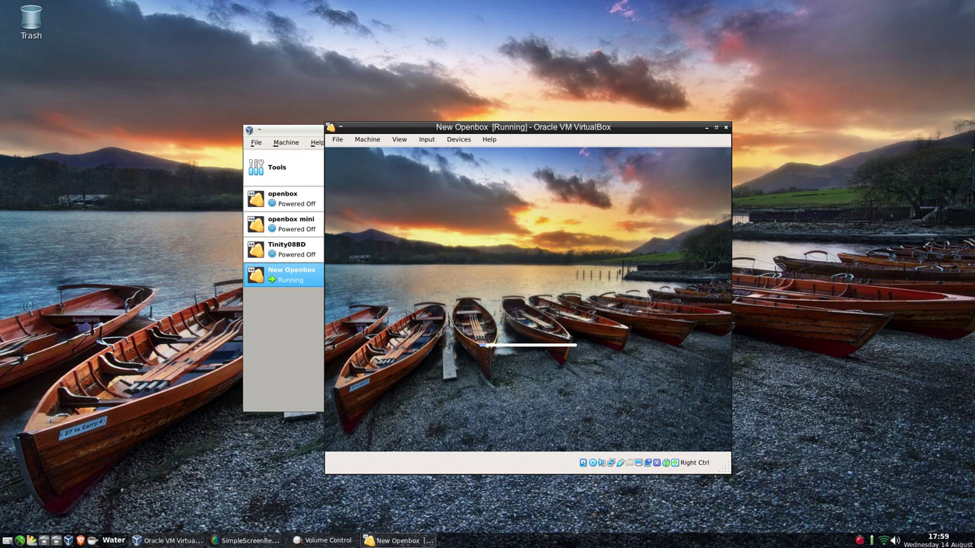
key("ctrl+f")
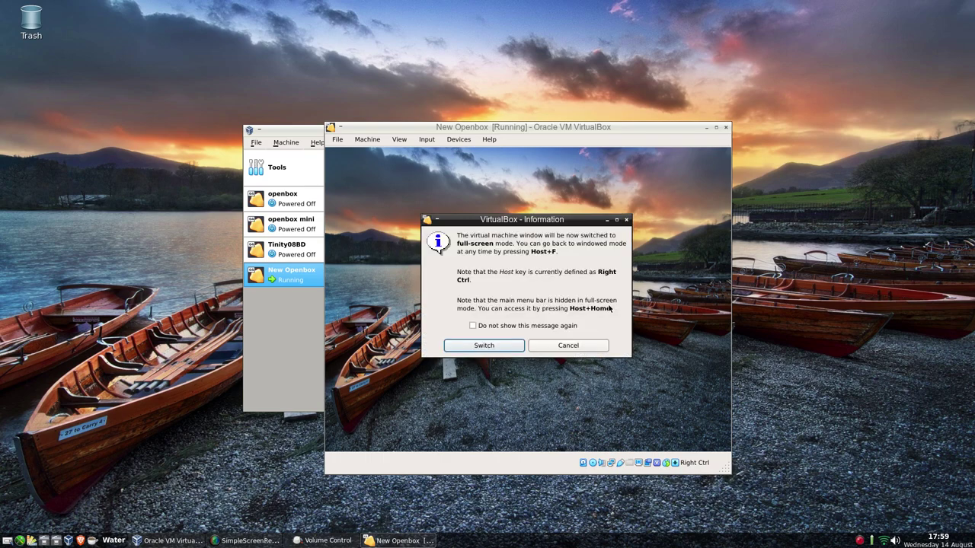
left_click(473, 325)
left_click(483, 345)
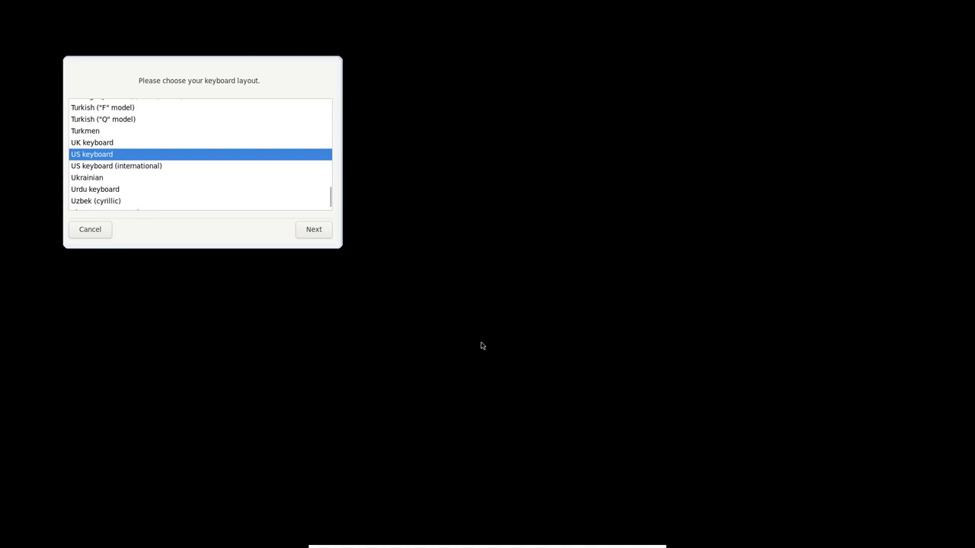
- Choose the UK keyboard layout and continue to the live desktop
left_click(79, 145)
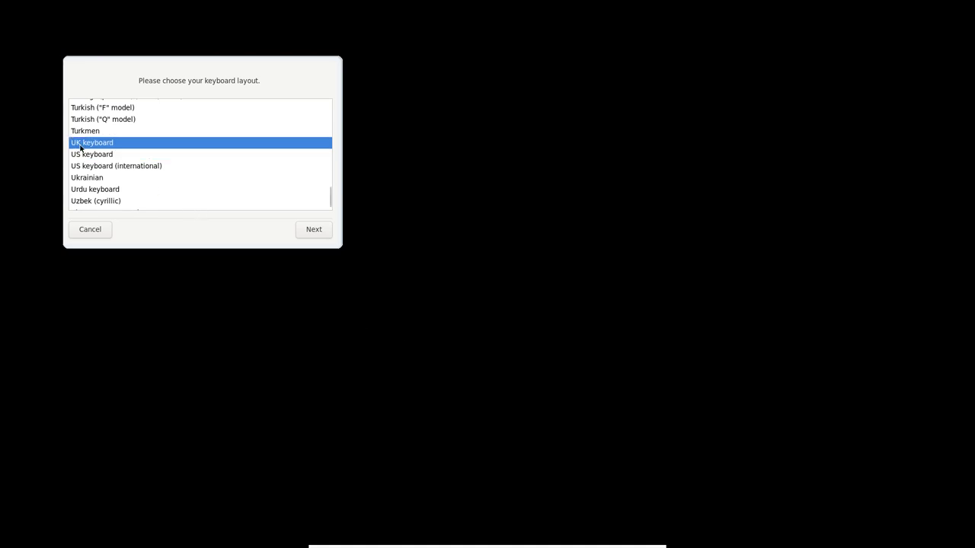
left_click(313, 229)
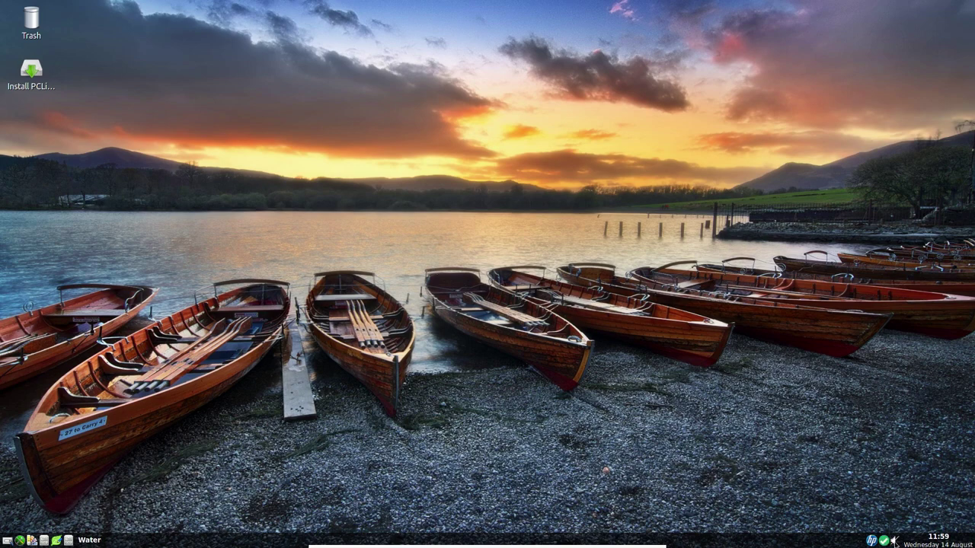
right_click(895, 541)
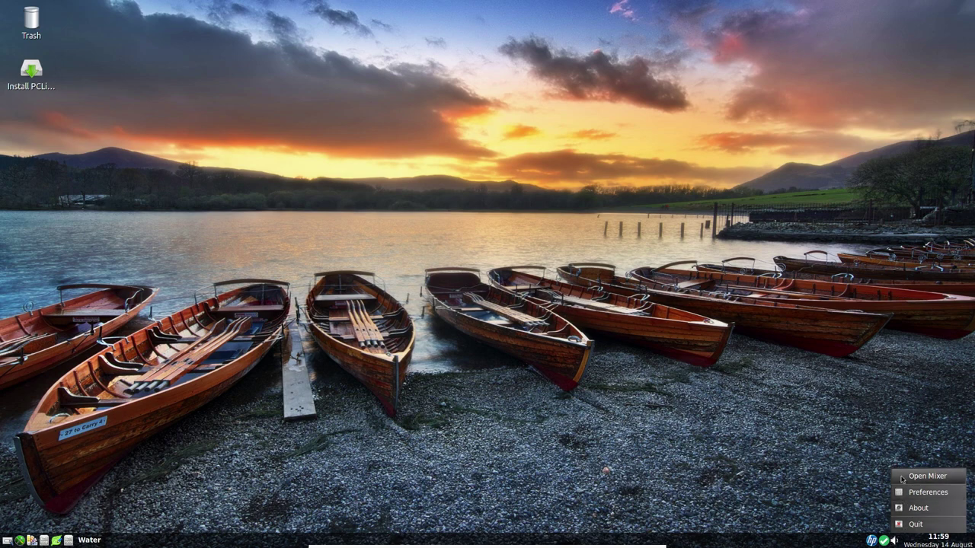
left_click(902, 479)
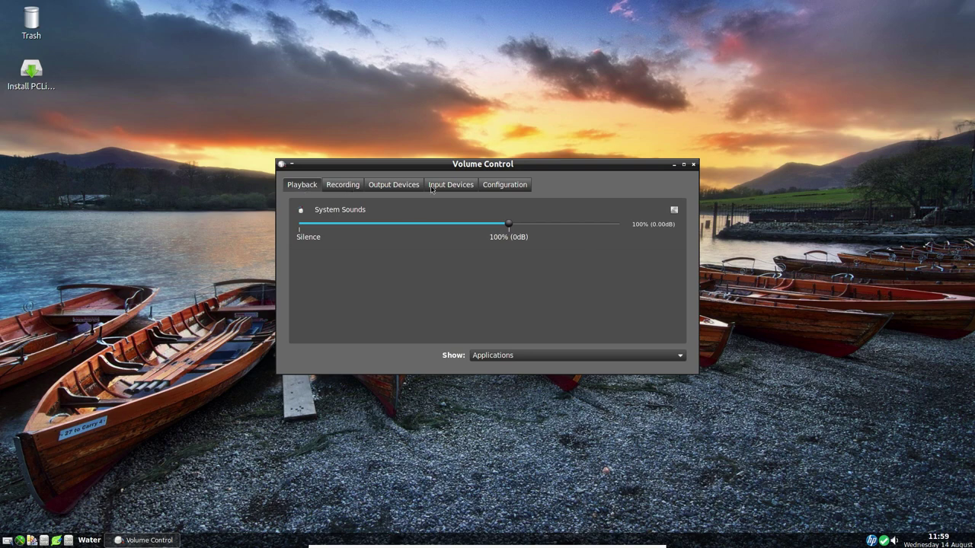
left_click(492, 188)
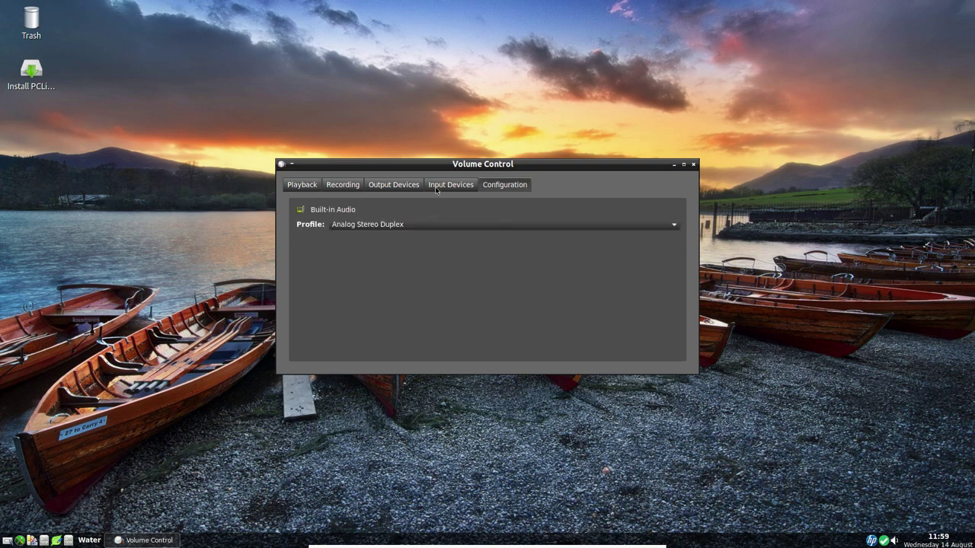
left_click(401, 188)
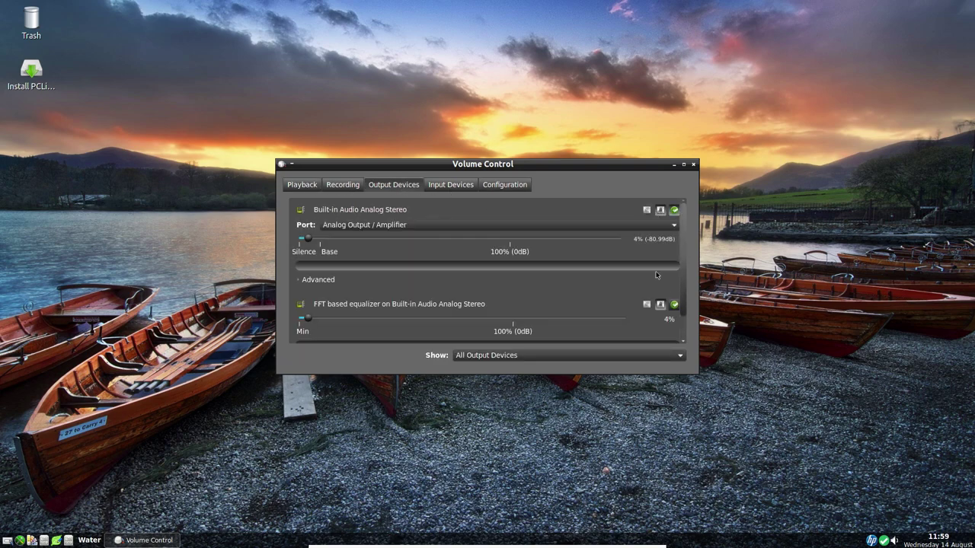
left_click(693, 165)
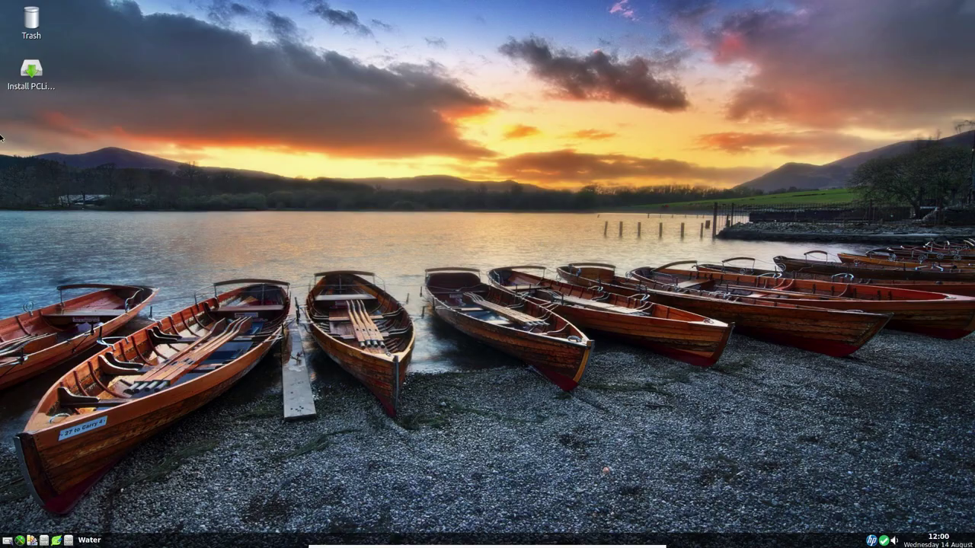
left_click(32, 72)
- Launch Install PCLinuxOS in a normal window, use the free disk space and confirm formatting
double_click(32, 73)
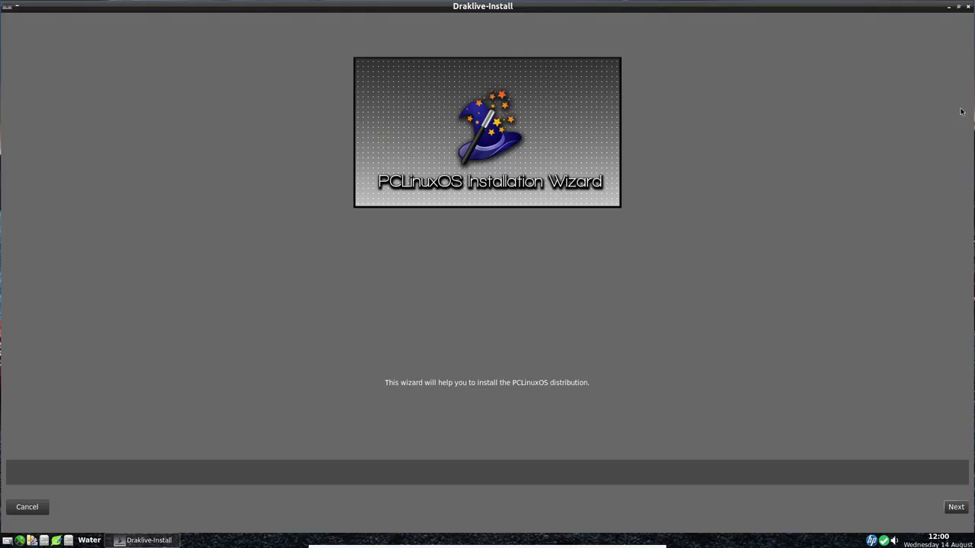
left_click(960, 8)
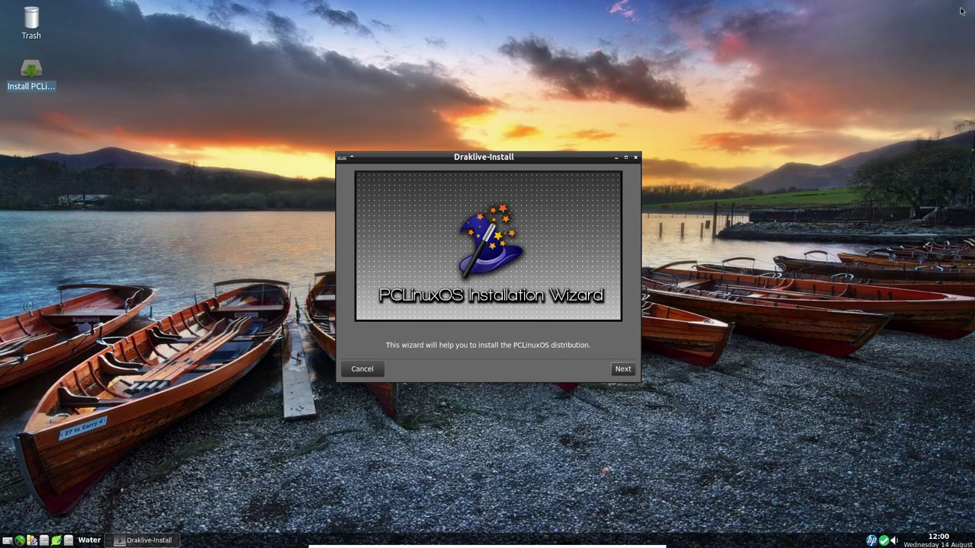
left_click(624, 372)
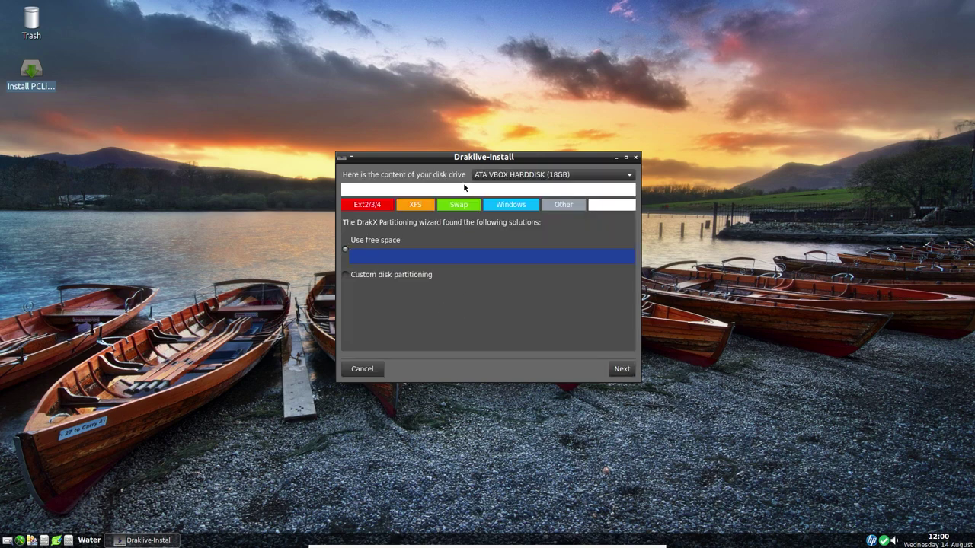
left_click(618, 369)
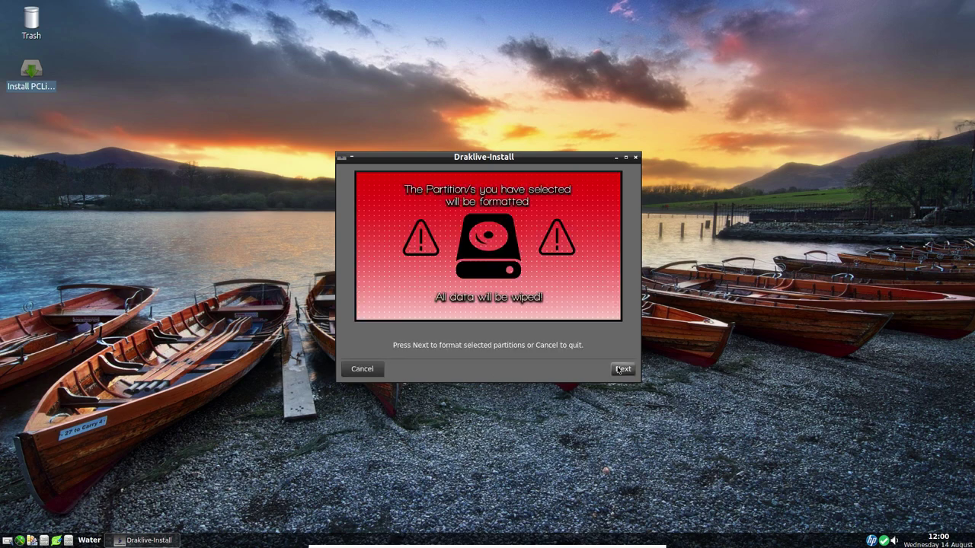
left_click(620, 369)
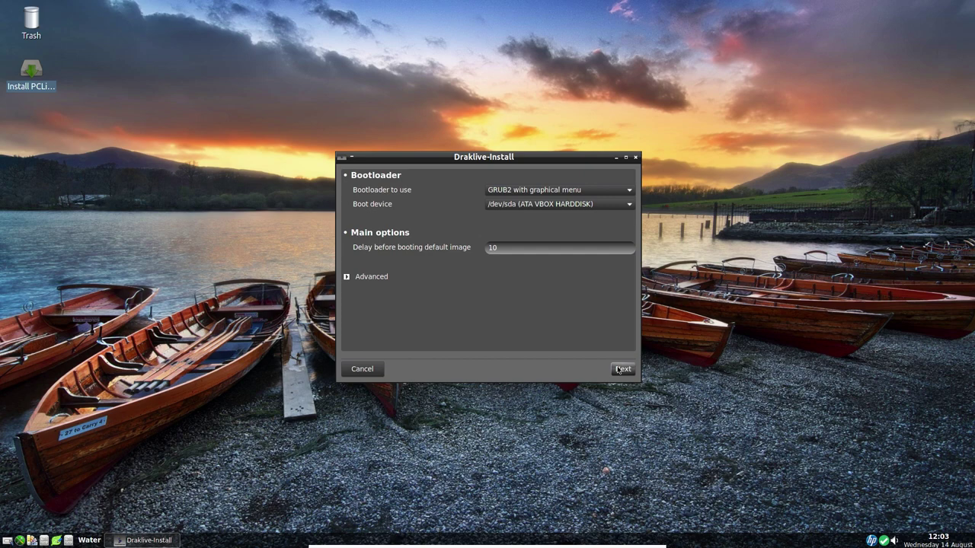
- Accept the GRUB2 bootloader settings, install it, and close the finished installer
left_click(618, 370)
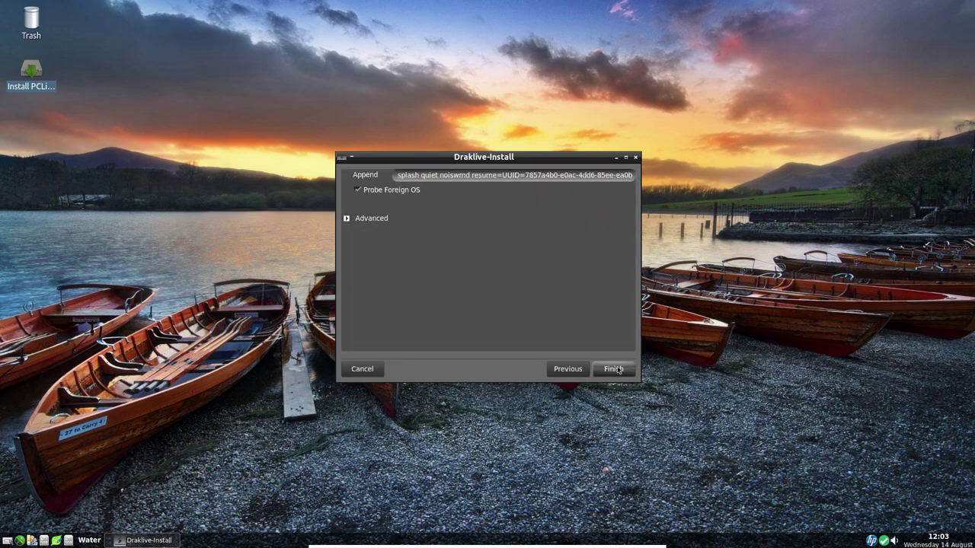
left_click(615, 368)
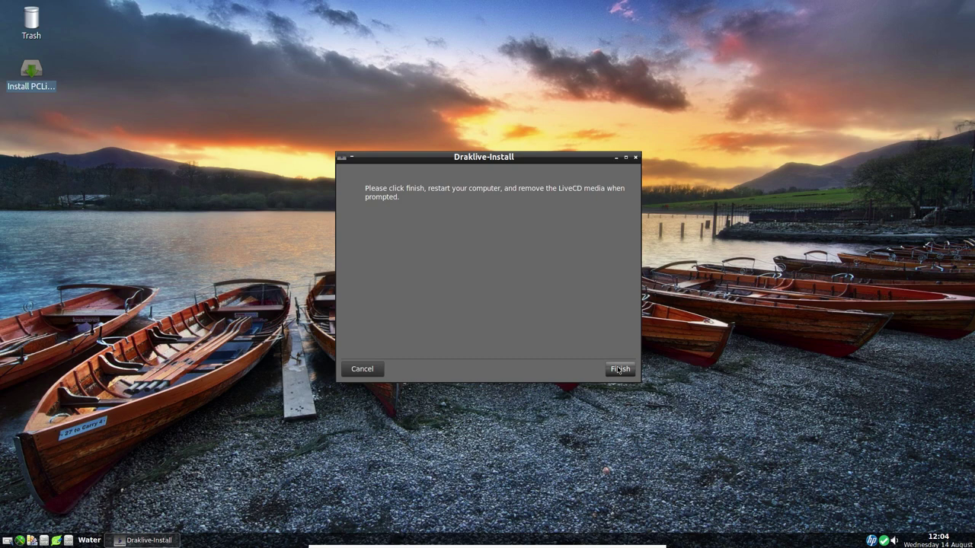
left_click(618, 370)
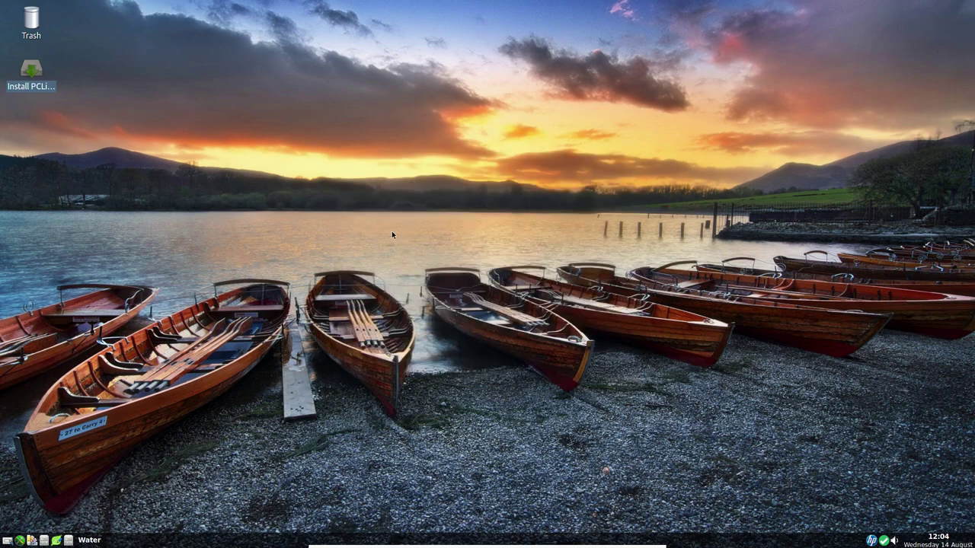
- Reboot from the Openbox desktop menu and continue past the LiveCD removal prompt
right_click(322, 115)
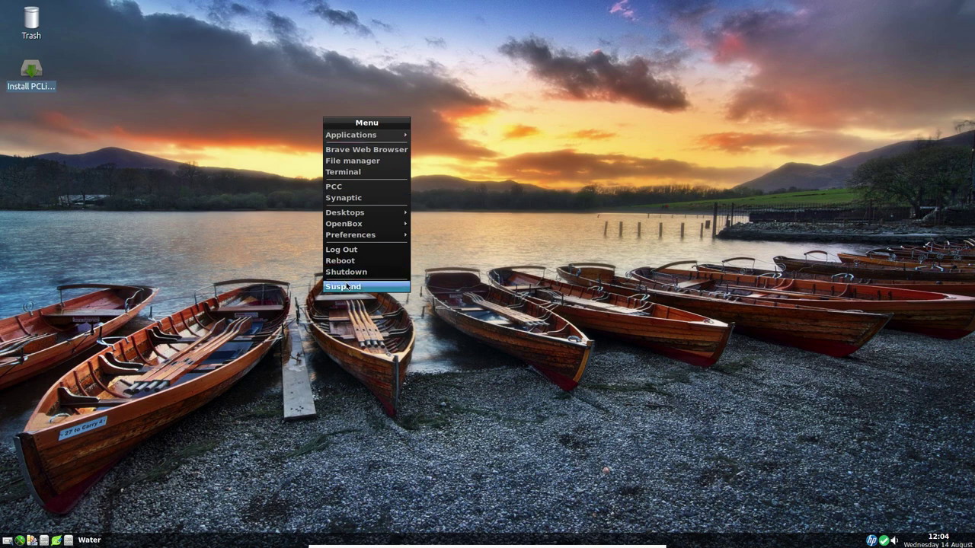
left_click(341, 261)
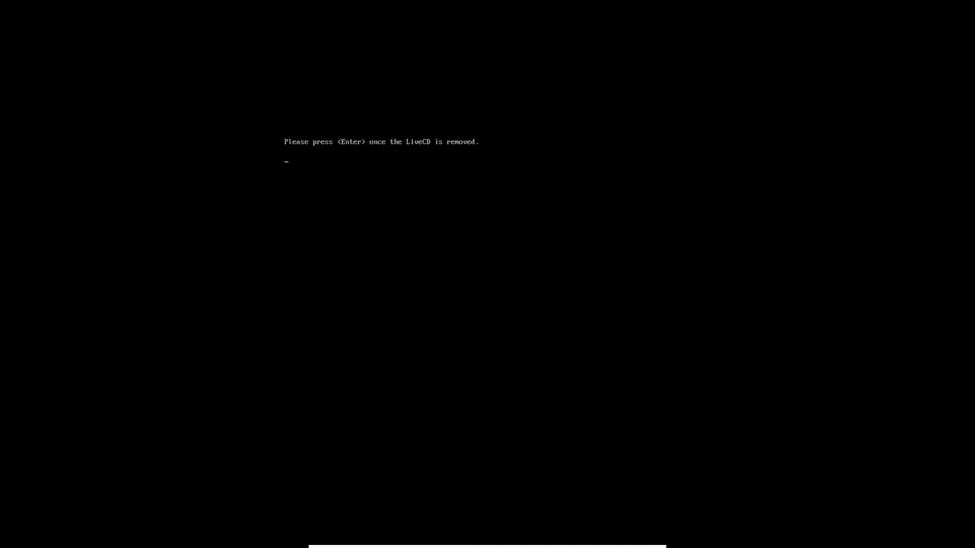
key("Return")
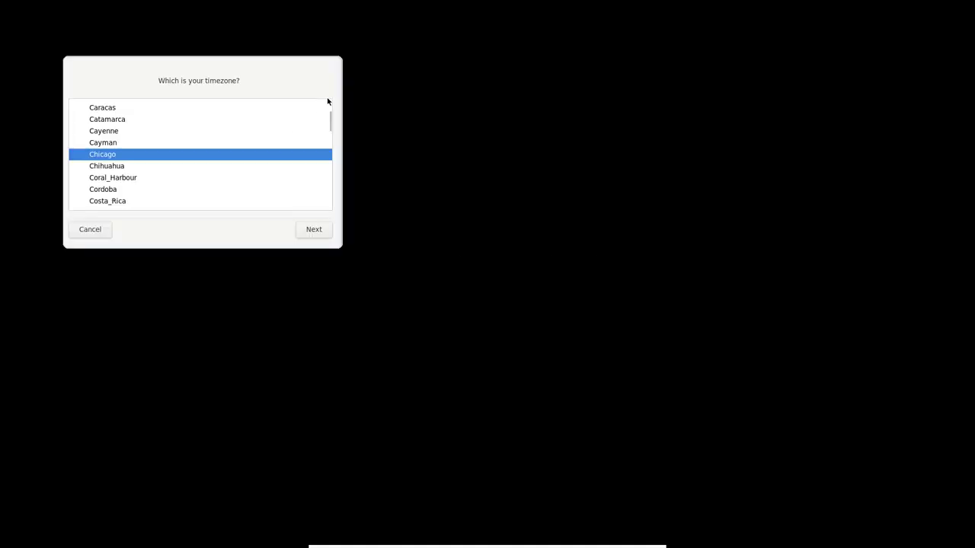
- Select GB as the timezone and accept the default clock settings
left_click_drag(329, 120, 333, 181)
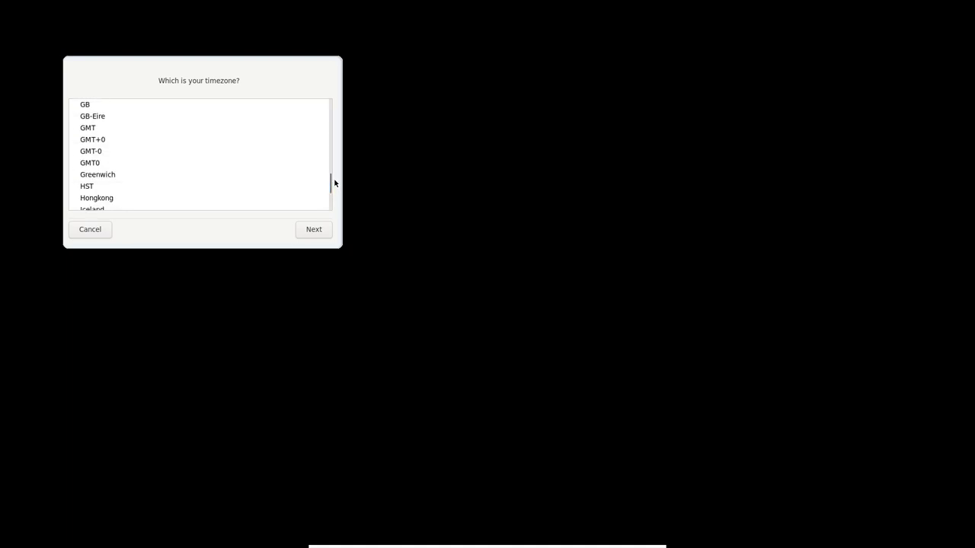
left_click(84, 106)
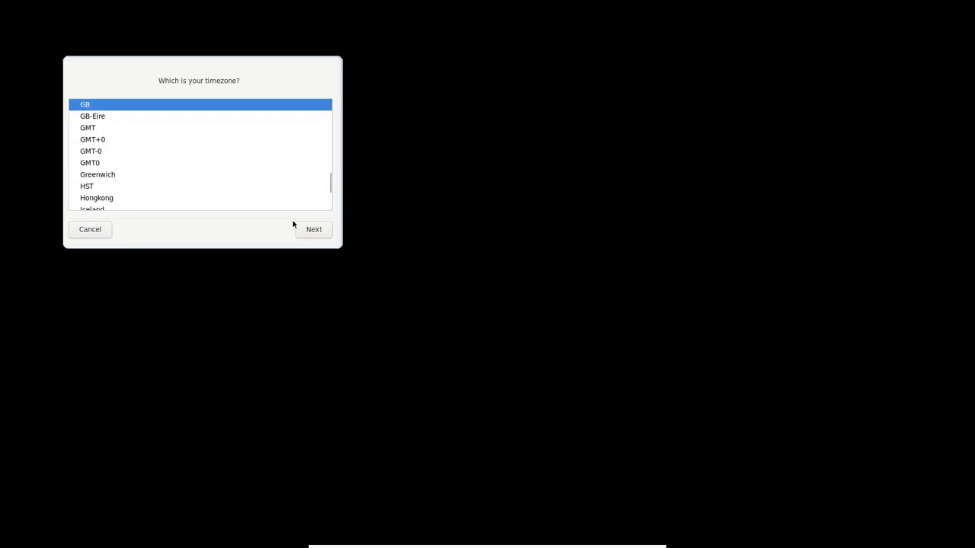
left_click(316, 235)
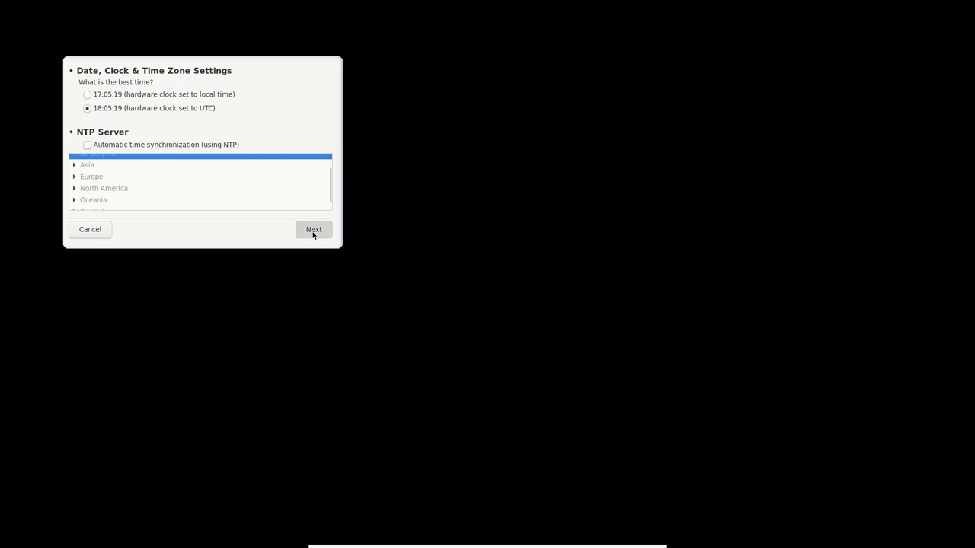
left_click(312, 235)
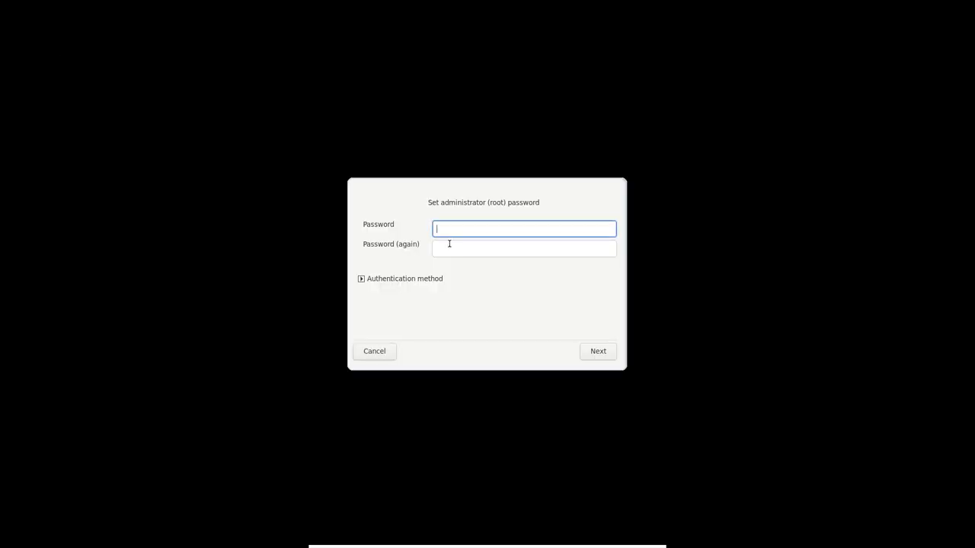
- Set and confirm the administrator (root) password
type("******")
key("Tab")
type("**")
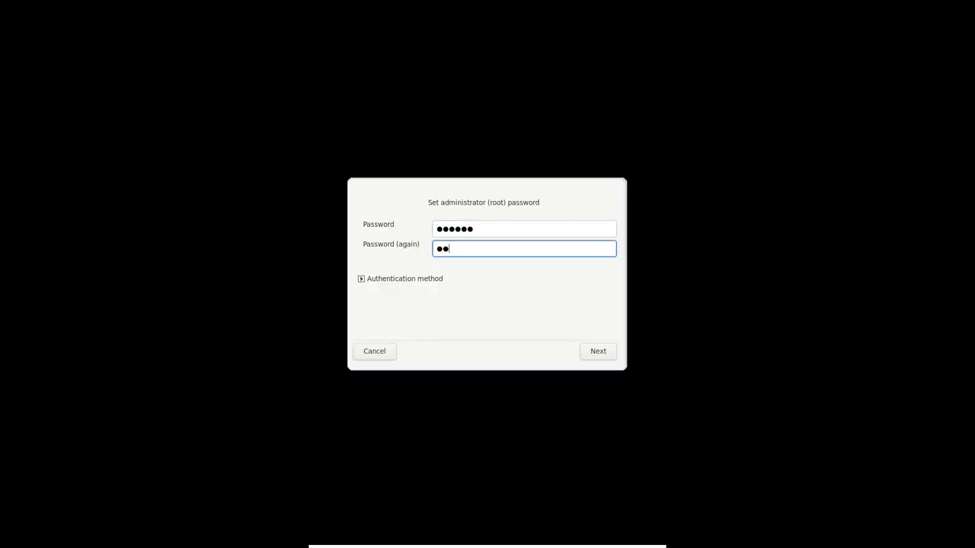
type("****")
left_click(593, 351)
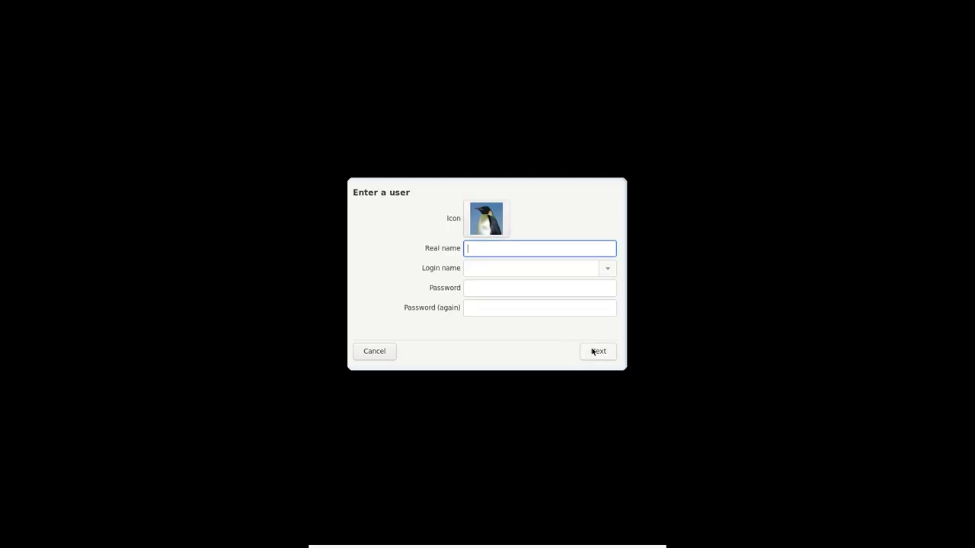
- Create the regular user with a full name, login name and confirmed password
type("Alie")
key("Tab")
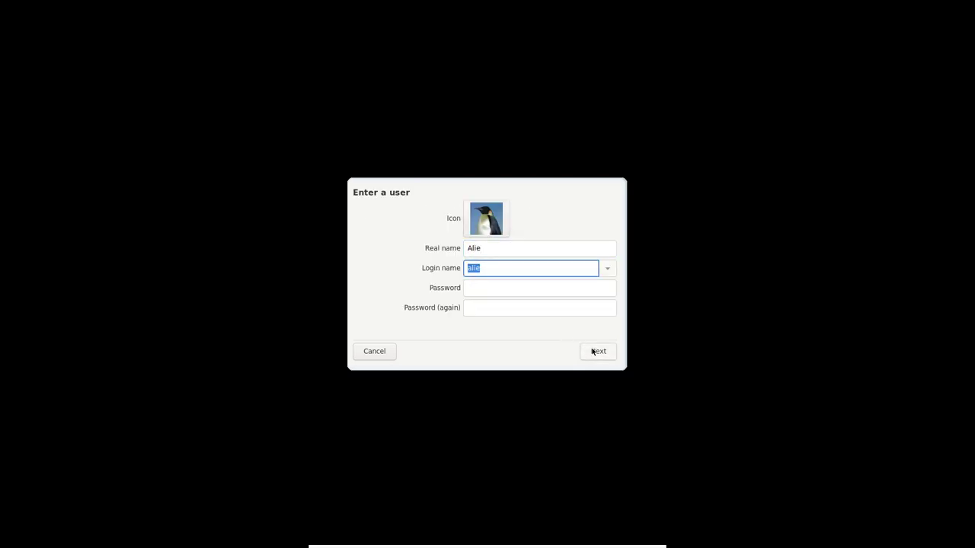
type("present")
key("Tab")
type("passwd")
key("Tab")
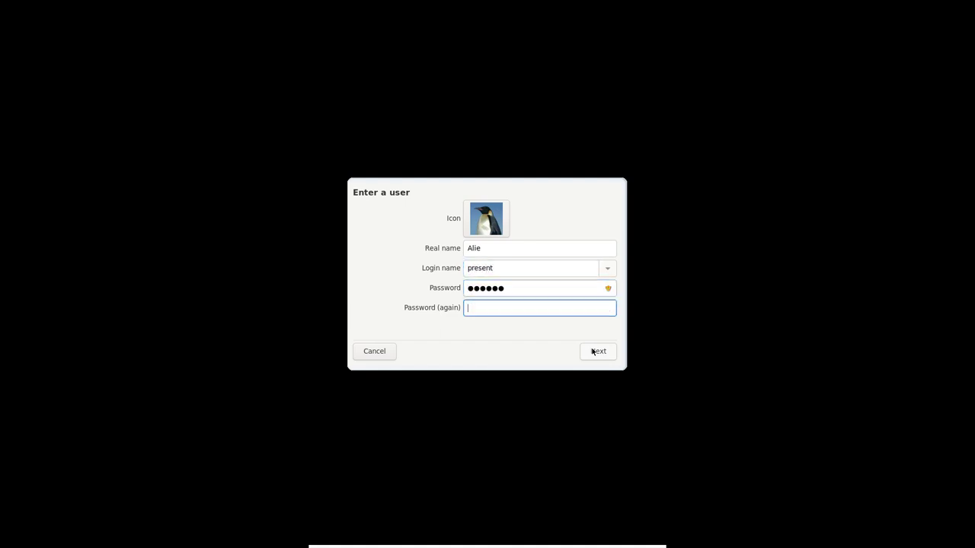
type("passwd")
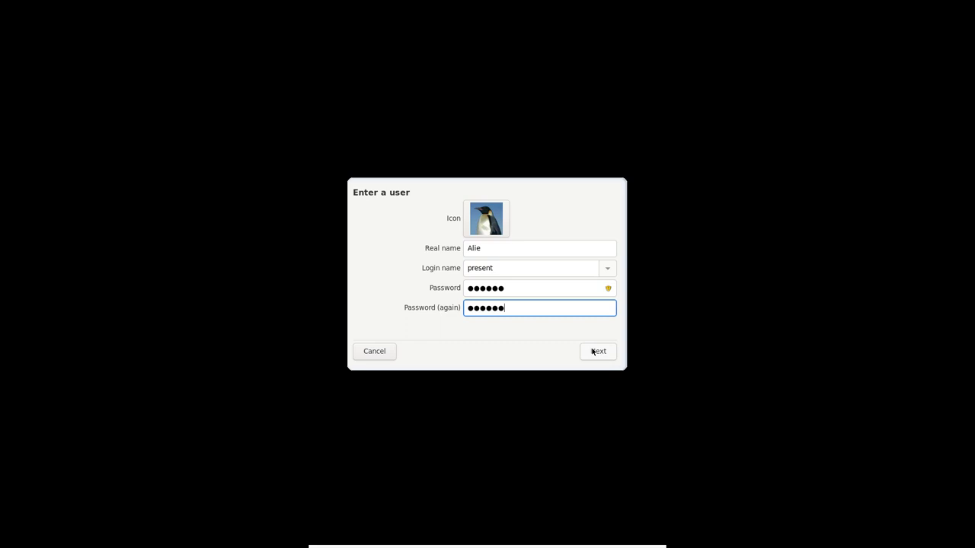
left_click(593, 351)
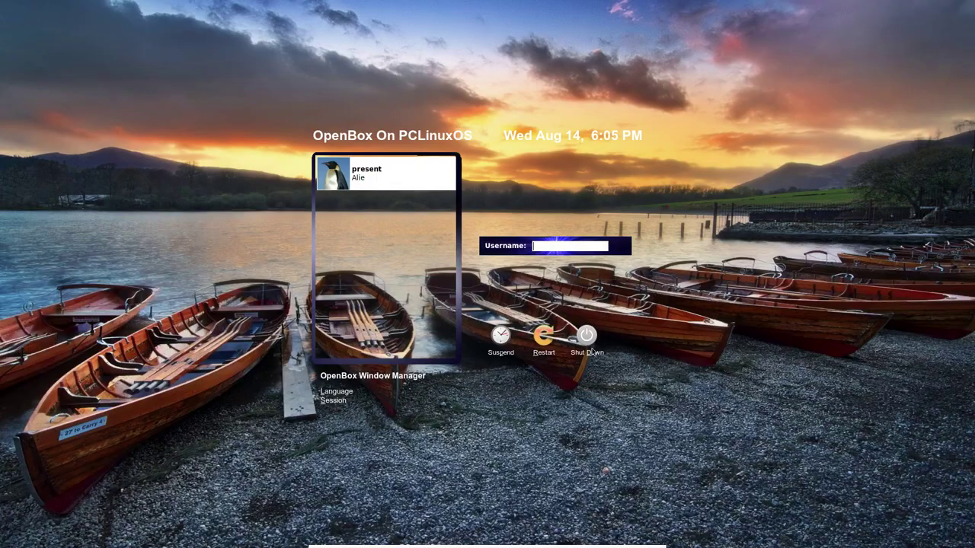
- Log in as the new user with their password to reach the Openbox desktop
left_click(374, 179)
type("p")
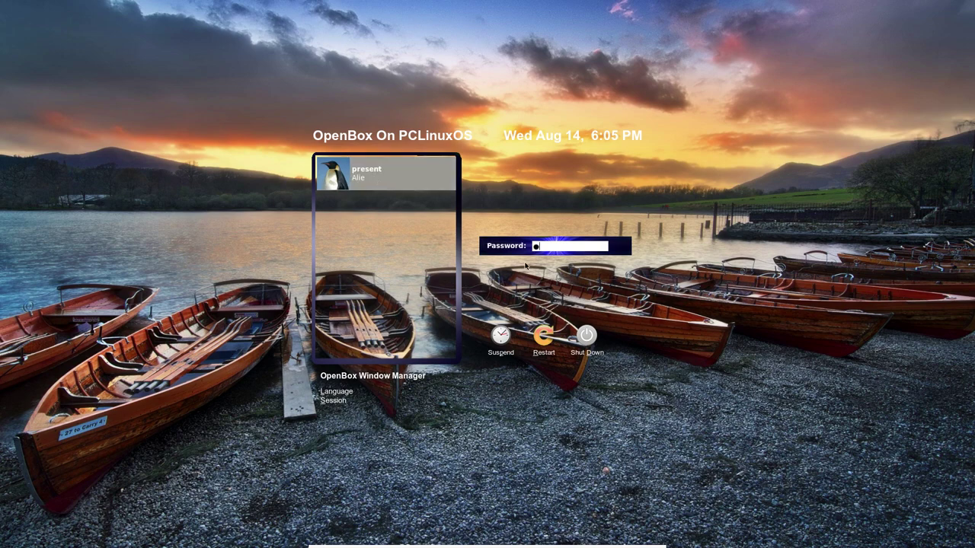
type("resent")
key("Return")
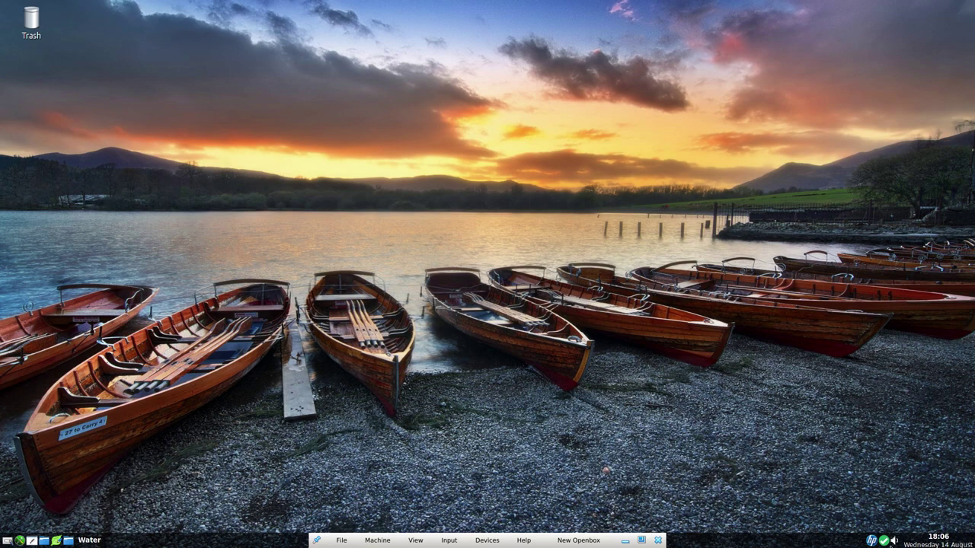
mouse_move(896, 544)
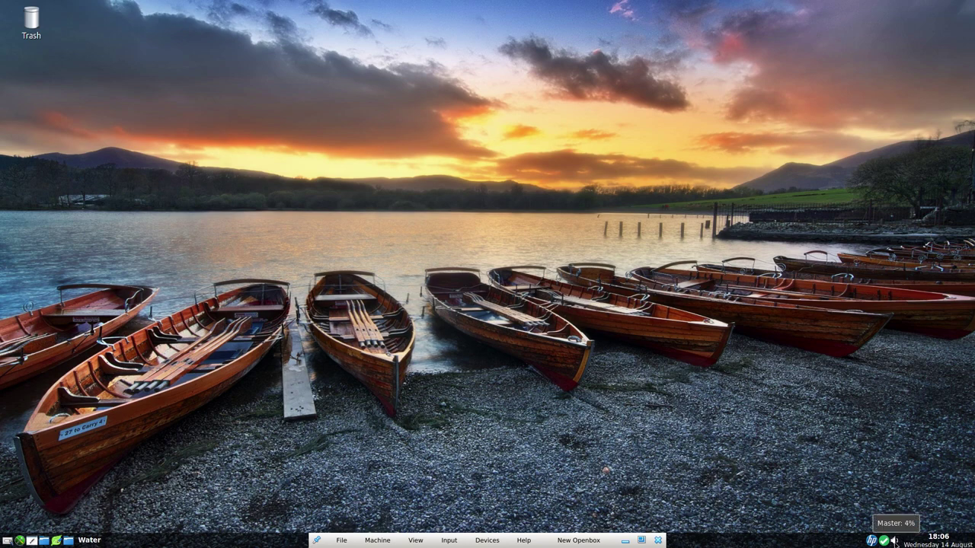
right_click(895, 542)
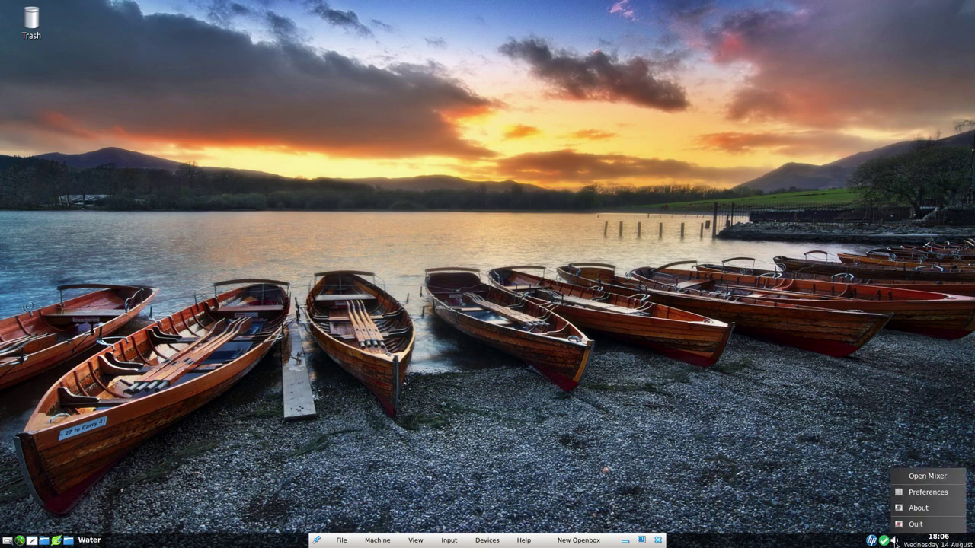
left_click(926, 476)
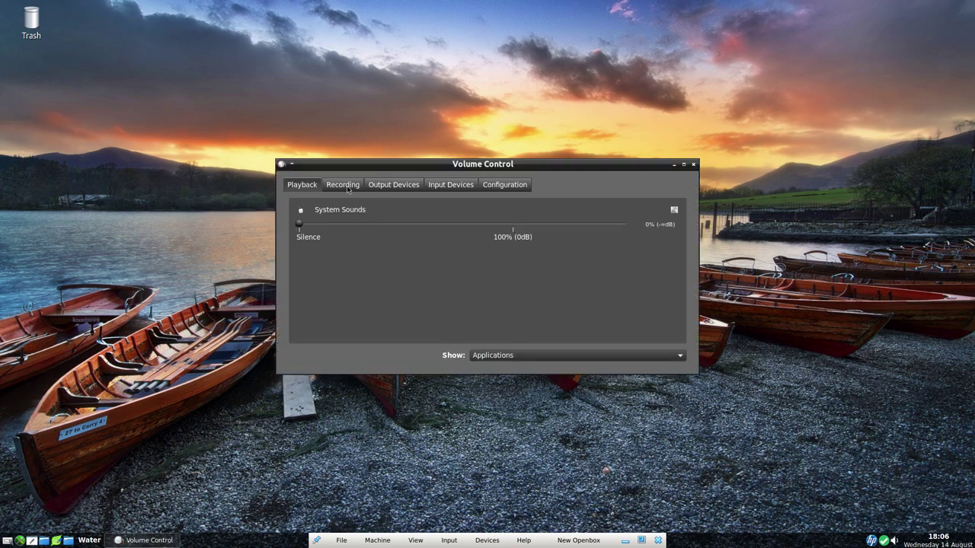
left_click(398, 188)
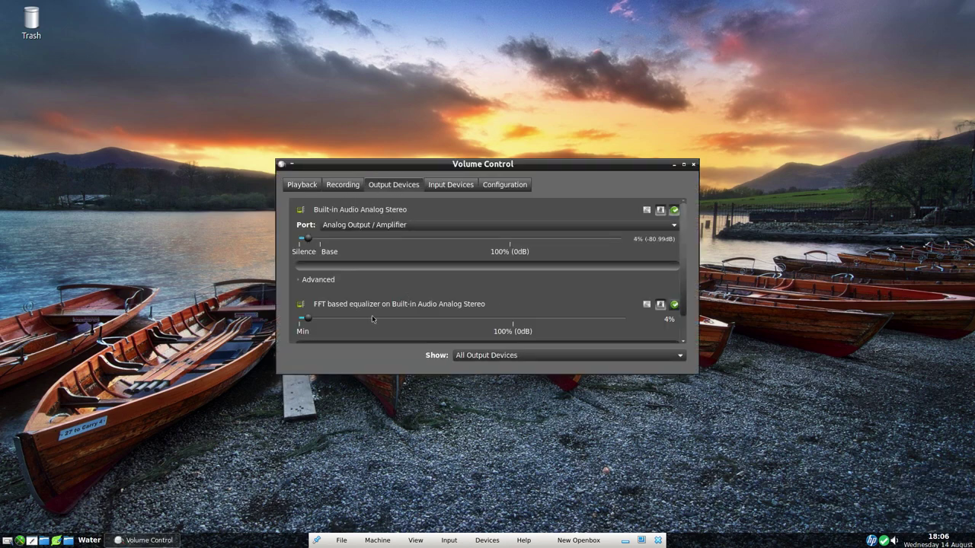
left_click(445, 188)
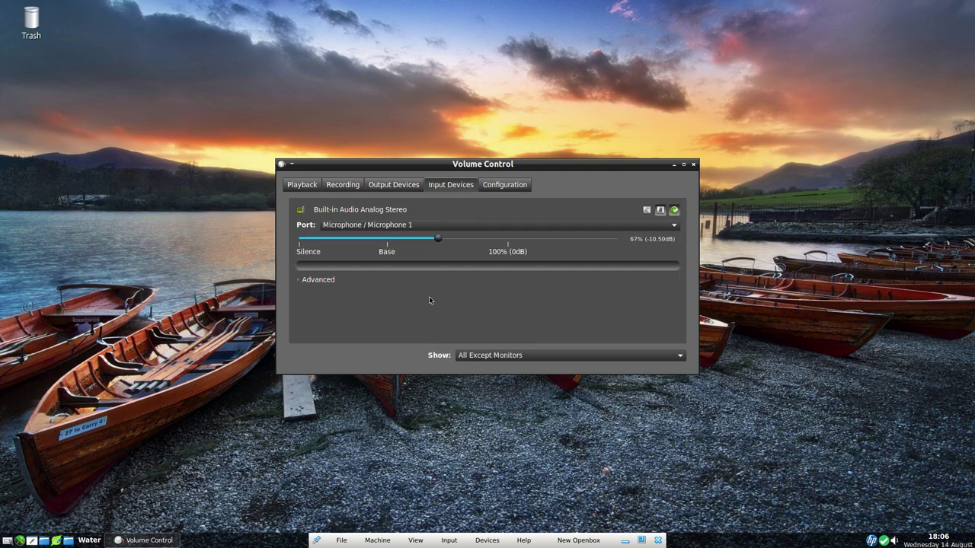
left_click(694, 164)
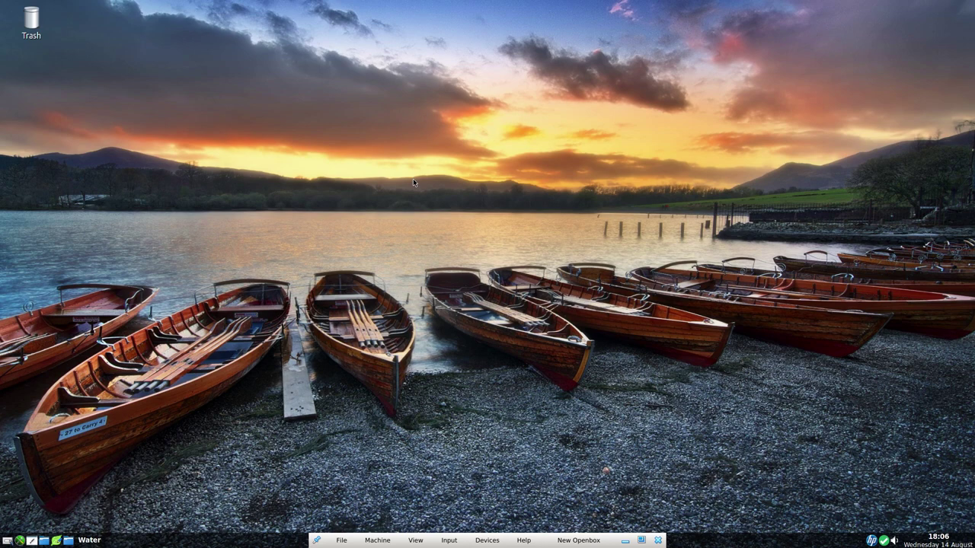
key("ctrl+alt+Right")
key("ctrl+alt+Right")
key("ctrl+alt+Right")
key("ctrl+alt+Right")
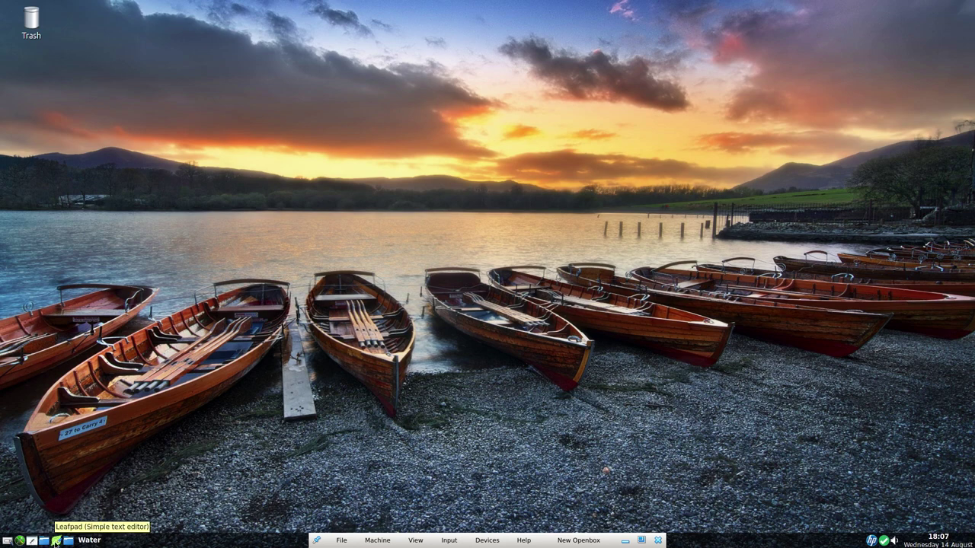
- Launch Brave from the desktop menu, try making it default, and dismiss the error
right_click(433, 144)
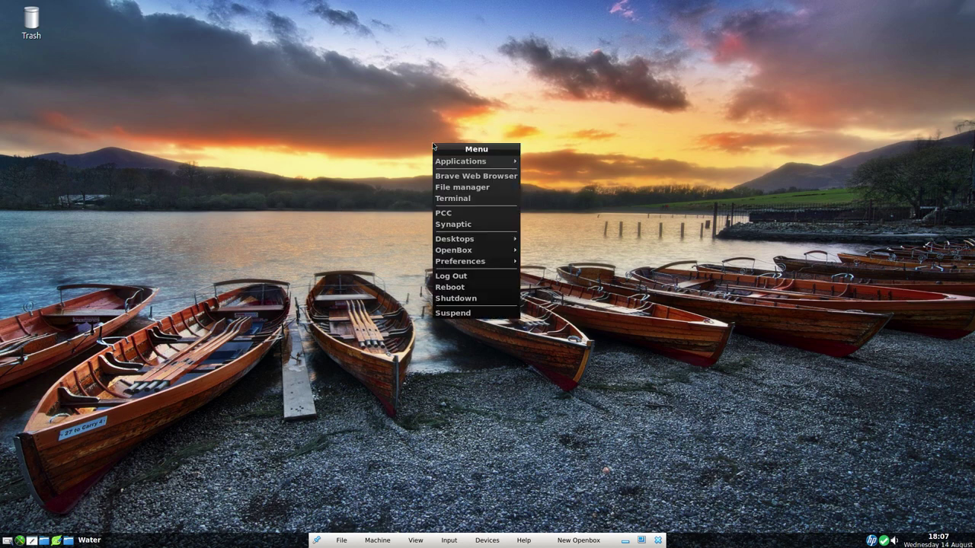
left_click(472, 177)
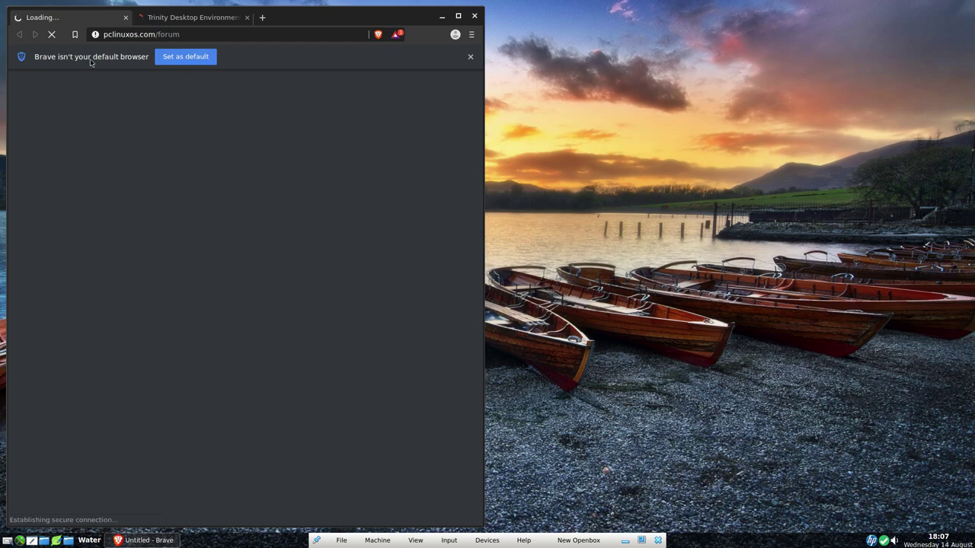
left_click(190, 58)
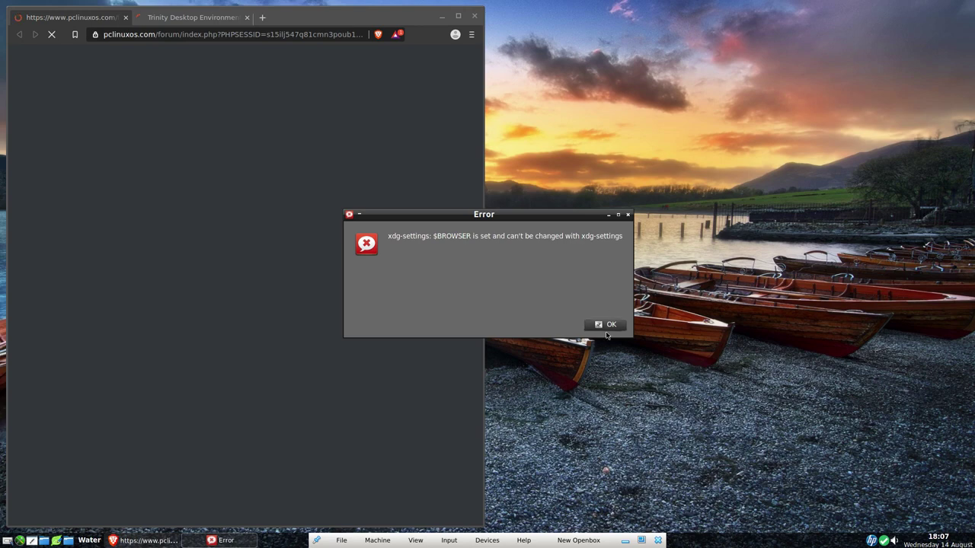
left_click(607, 324)
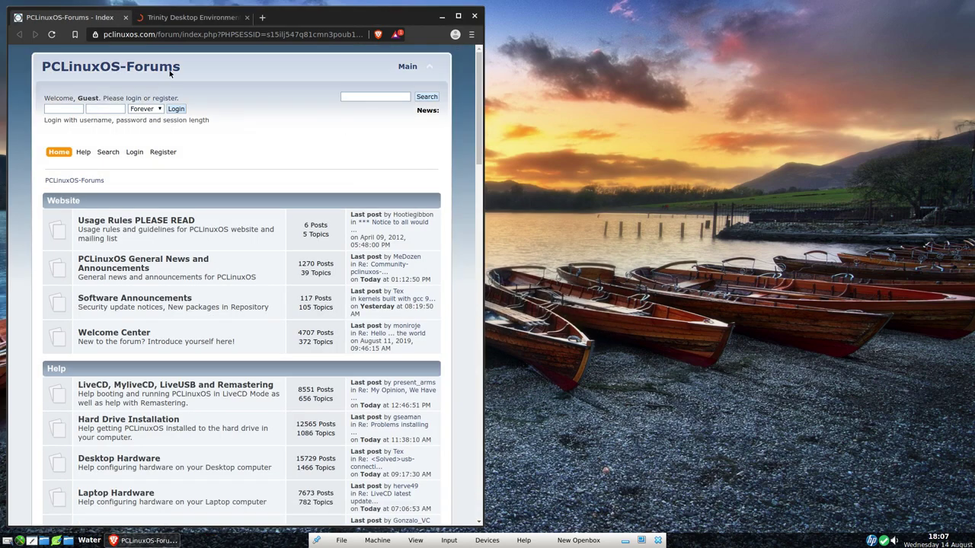
- Switch between the PCLinuxOS forum index and Trinity Desktop tabs, ending on Trinity
left_click(173, 18)
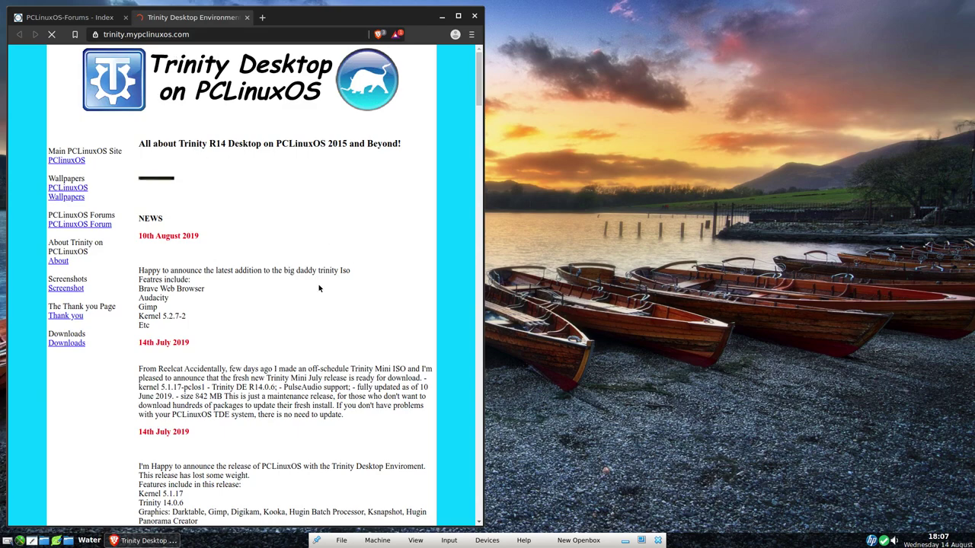
left_click(67, 17)
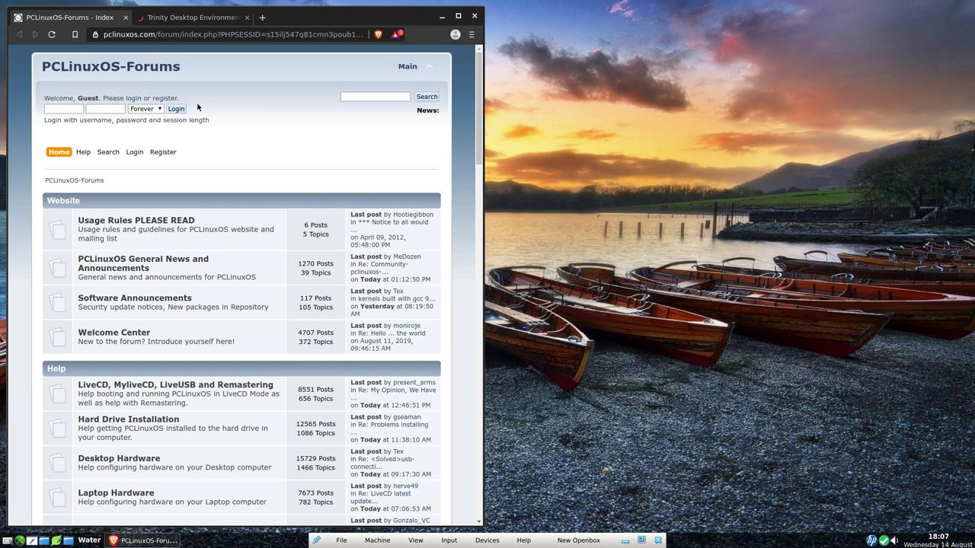
left_click(174, 17)
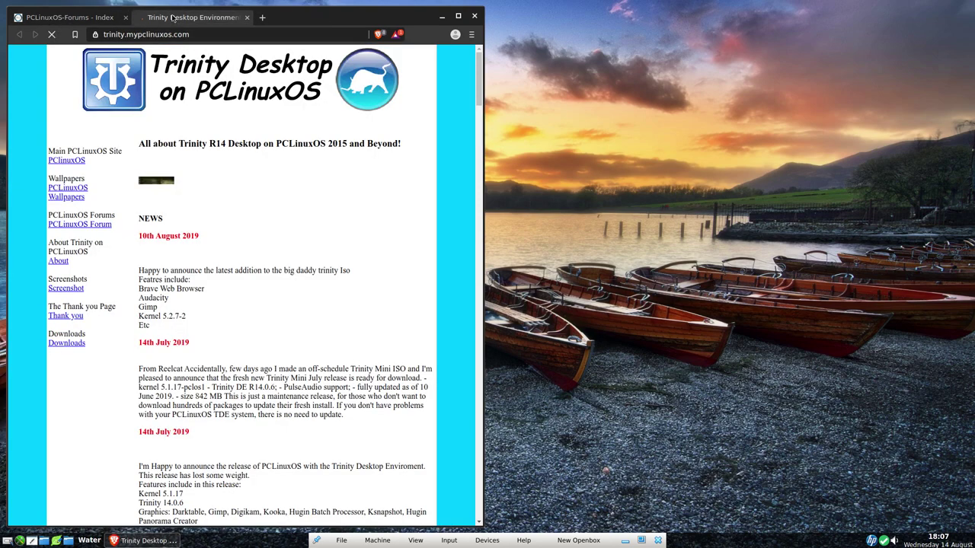
left_click(90, 23)
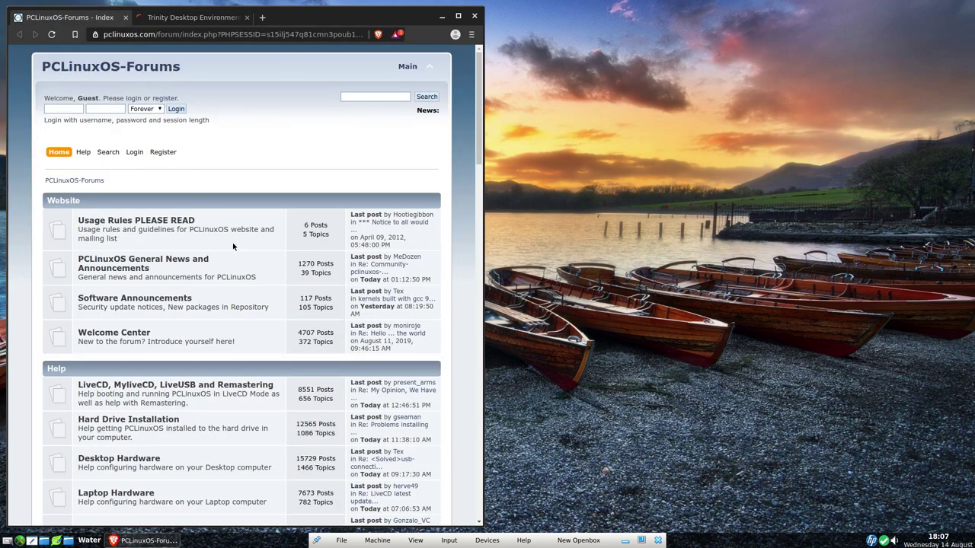
left_click(201, 21)
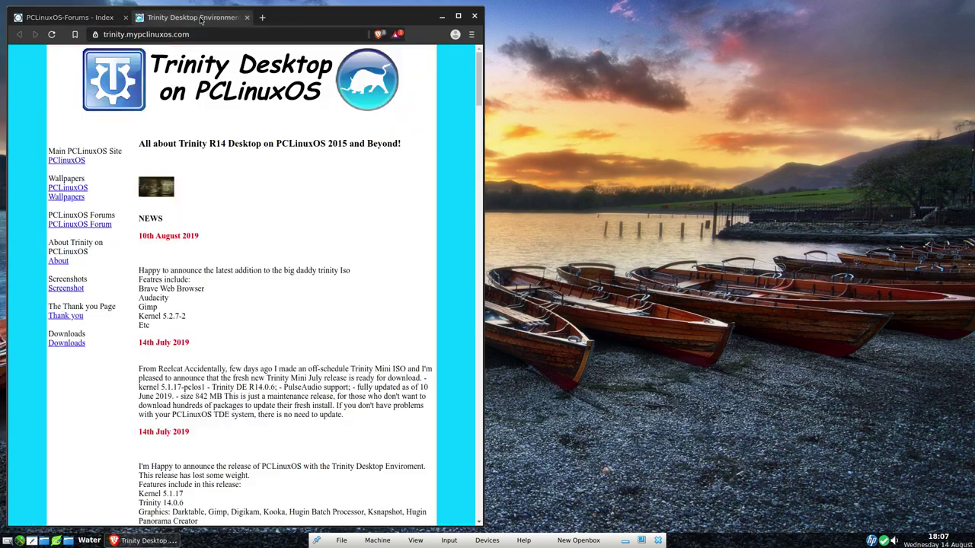
- Select the 10th August 2019 announcement text on the Trinity Desktop page
scroll(242, 234, "down", 5)
scroll(242, 238, "down", 1)
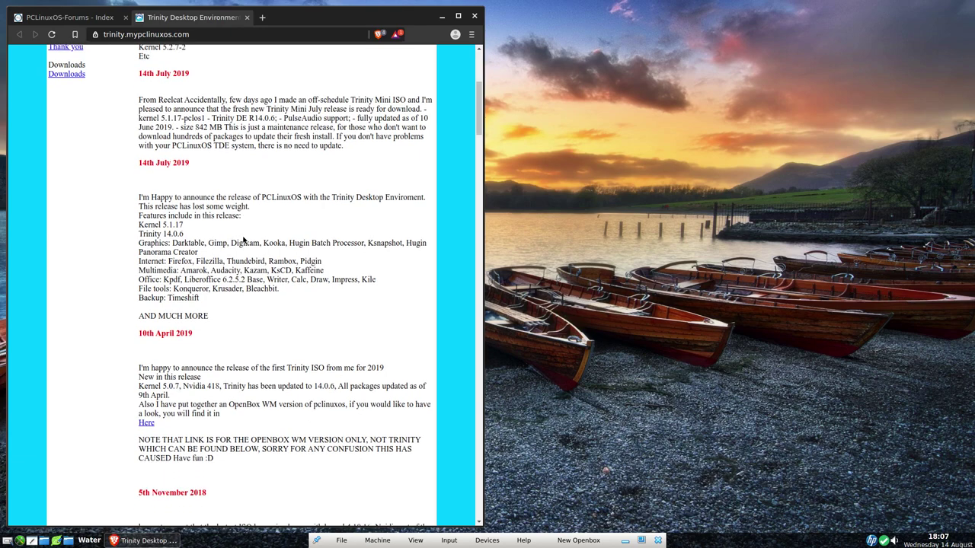
scroll(244, 241, "up", 5)
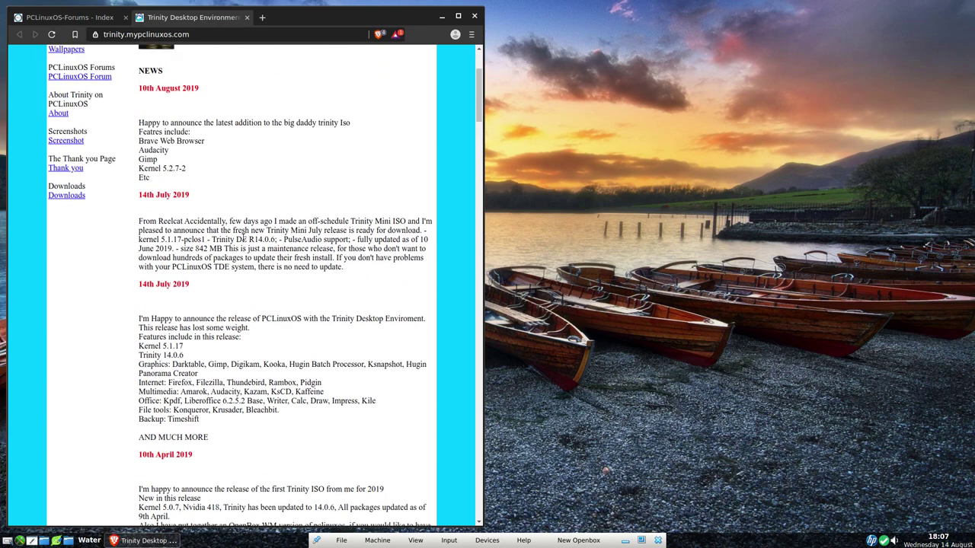
scroll(244, 241, "up", 1)
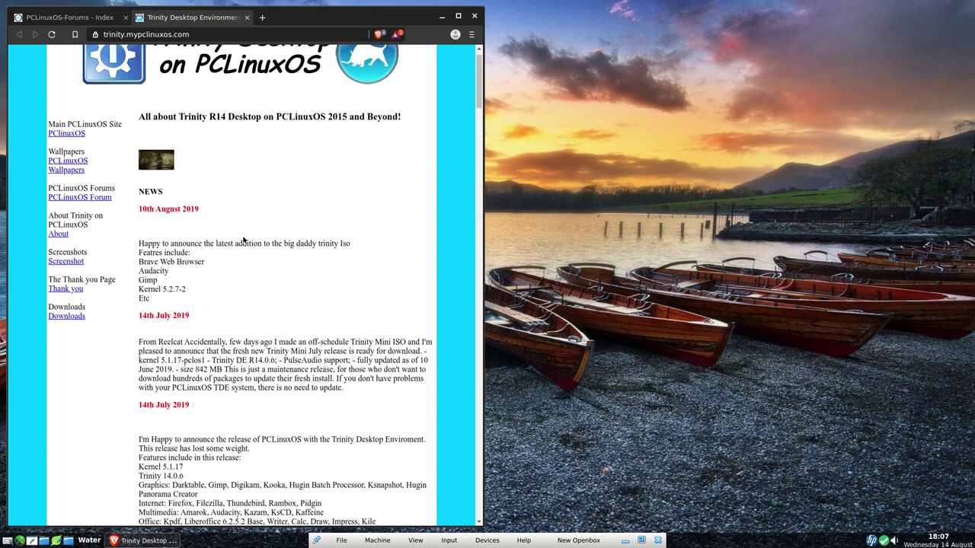
scroll(243, 240, "down", 2)
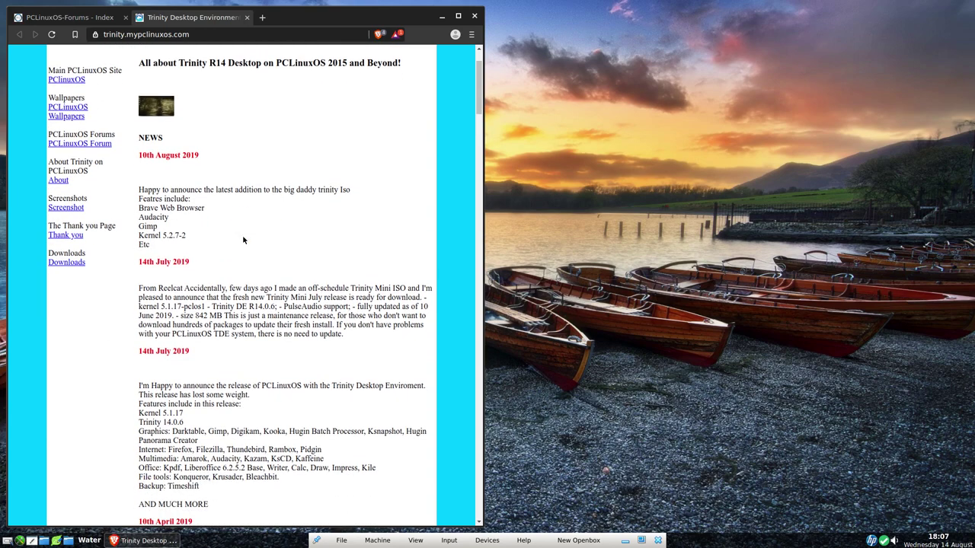
scroll(243, 240, "up", 1)
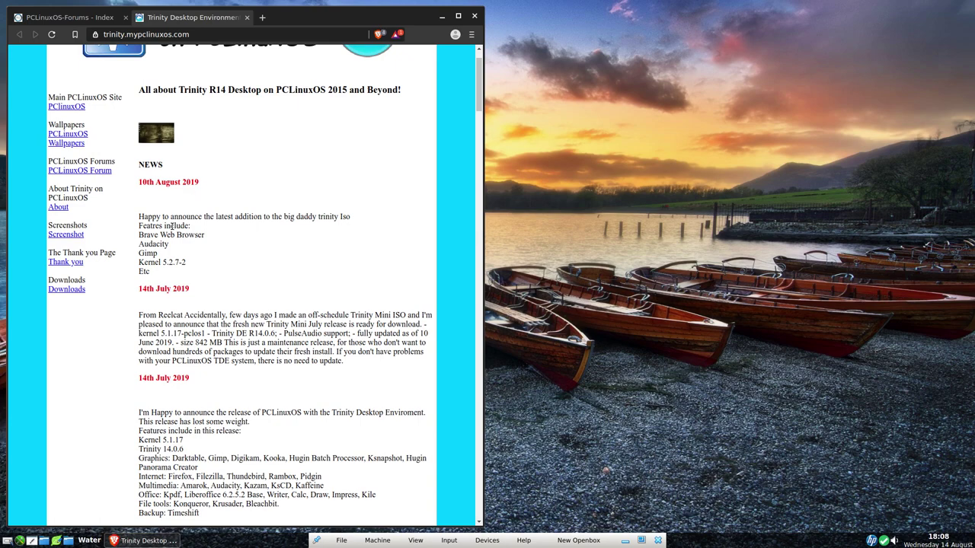
left_click_drag(143, 217, 234, 269)
- Clear the selection and view About Brave, showing version 0.67.124
left_click(234, 269)
left_click(471, 34)
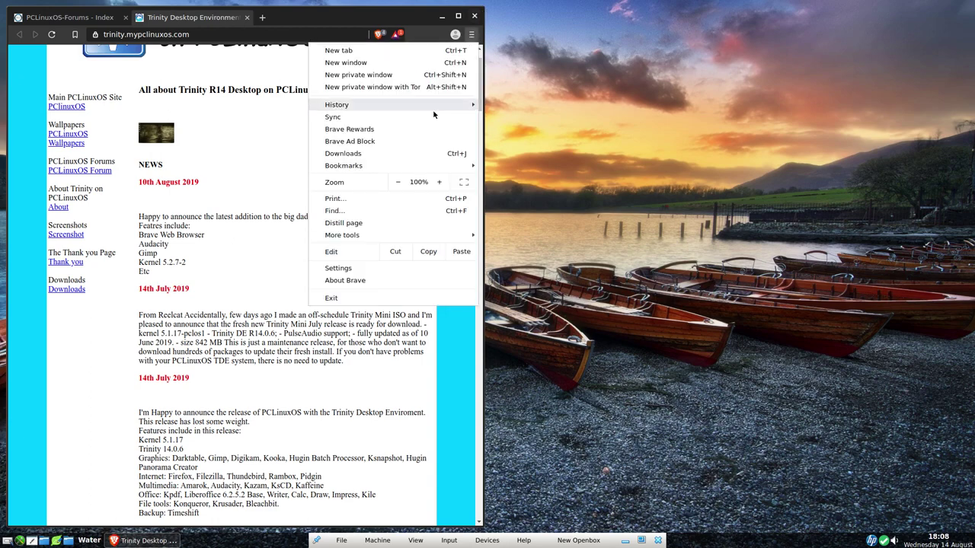
left_click(358, 282)
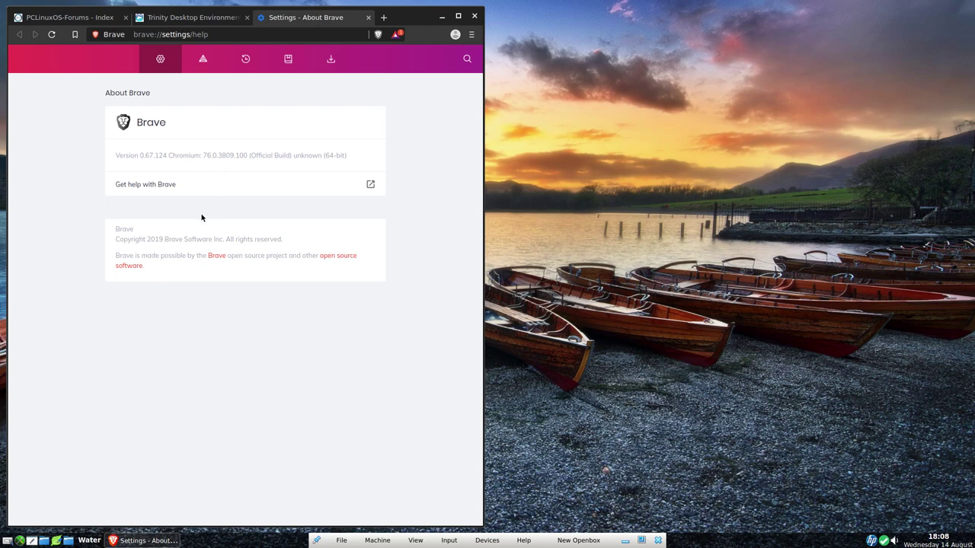
- Close the Brave browser window
left_click(503, 20)
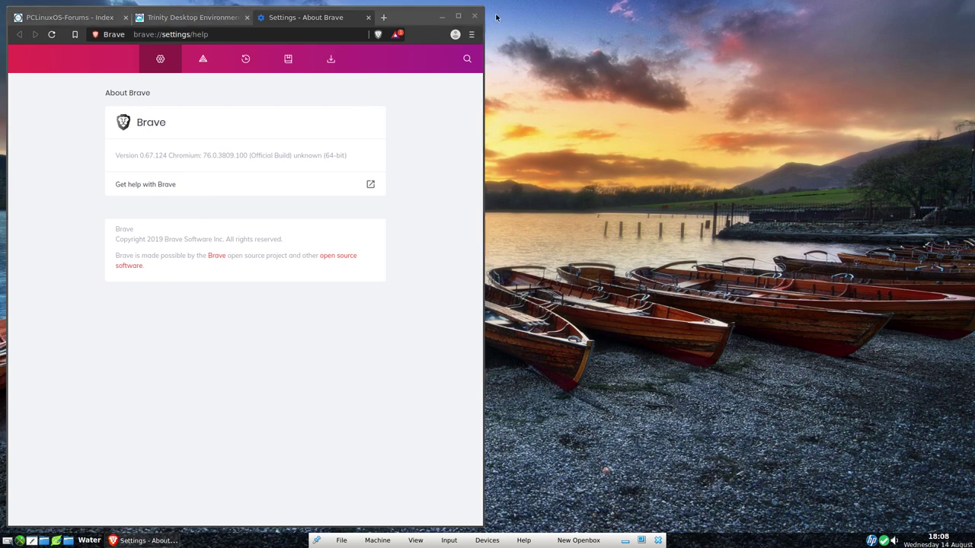
left_click(473, 16)
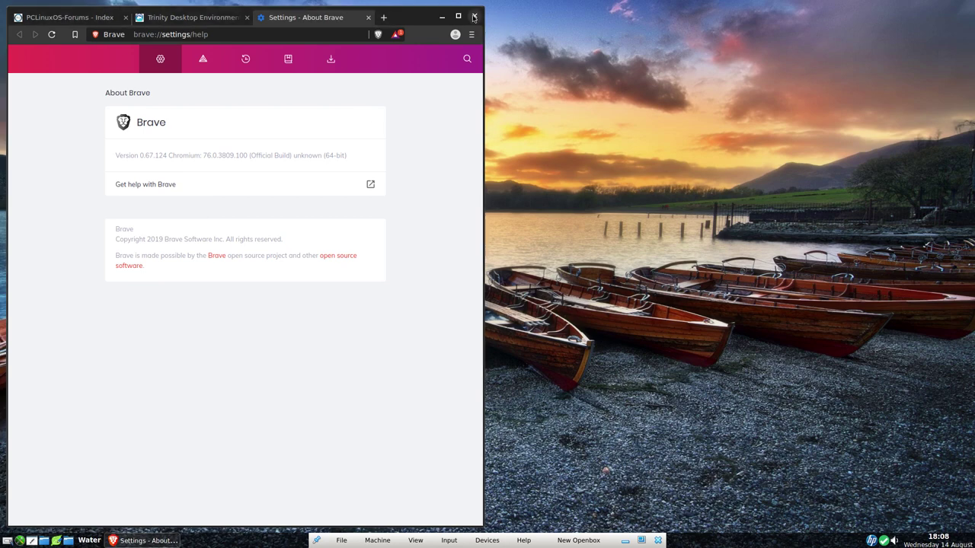
left_click(473, 16)
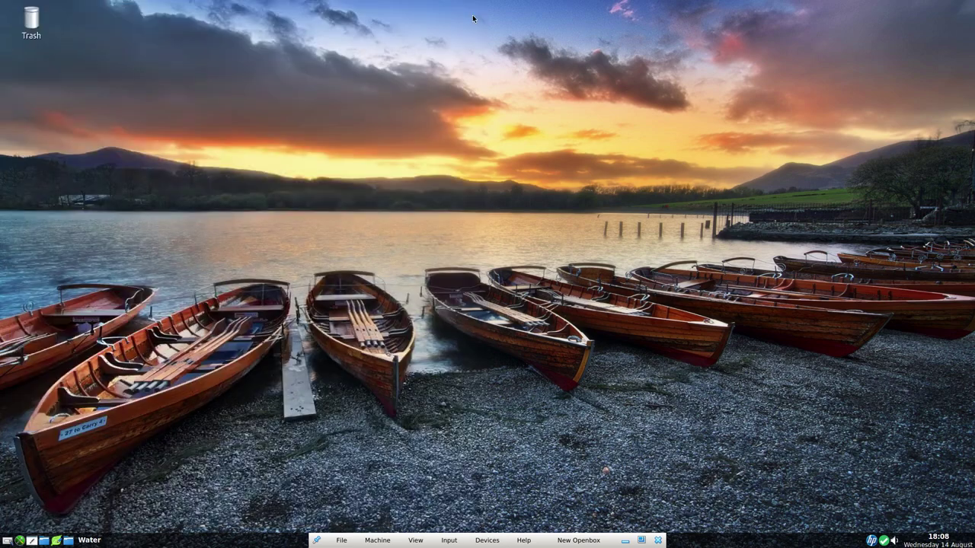
- Start Batti from More Applications and check its tray icon reports the battery fully charged
right_click(368, 115)
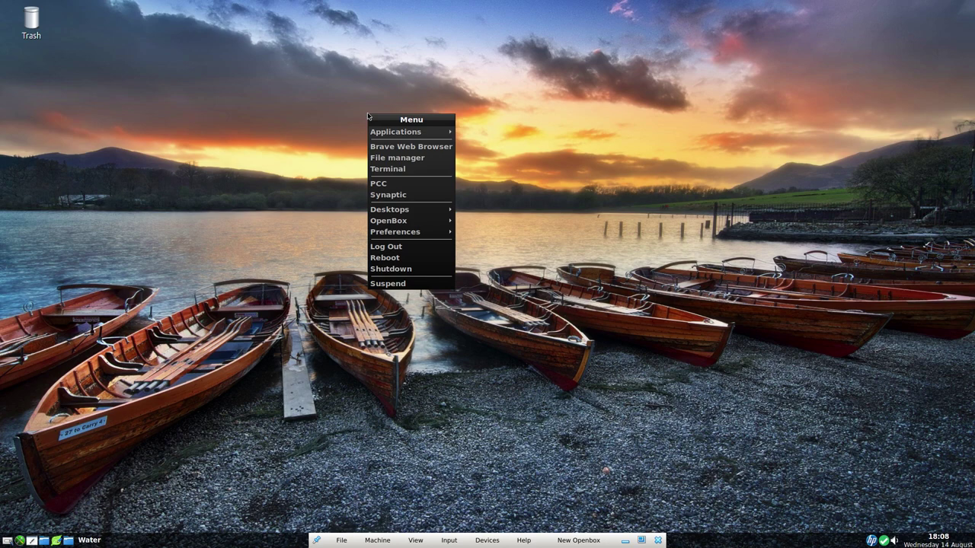
mouse_move(381, 133)
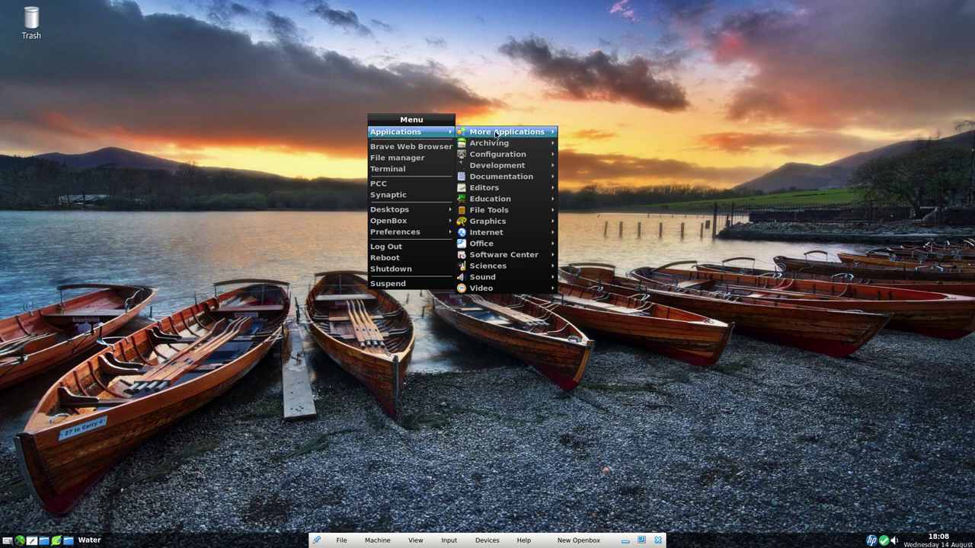
mouse_move(496, 135)
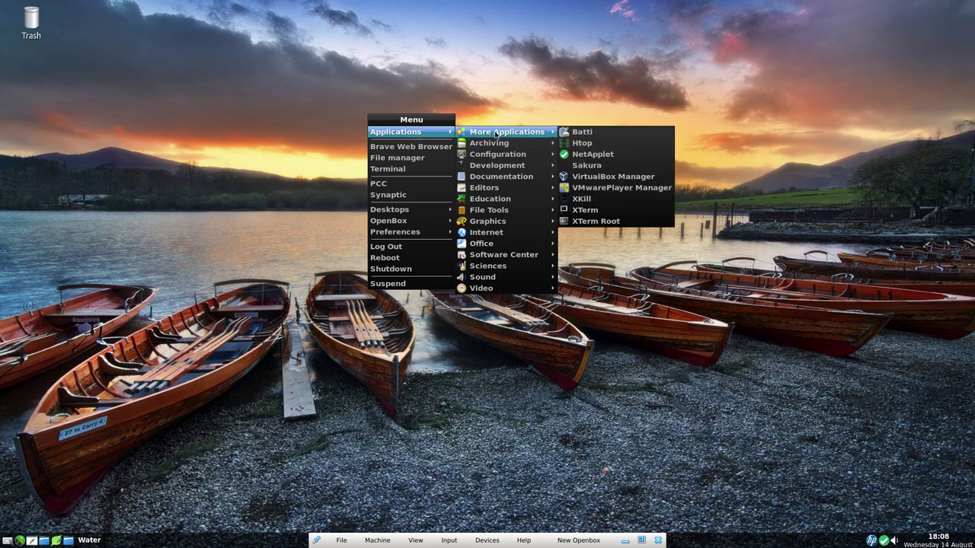
left_click(591, 132)
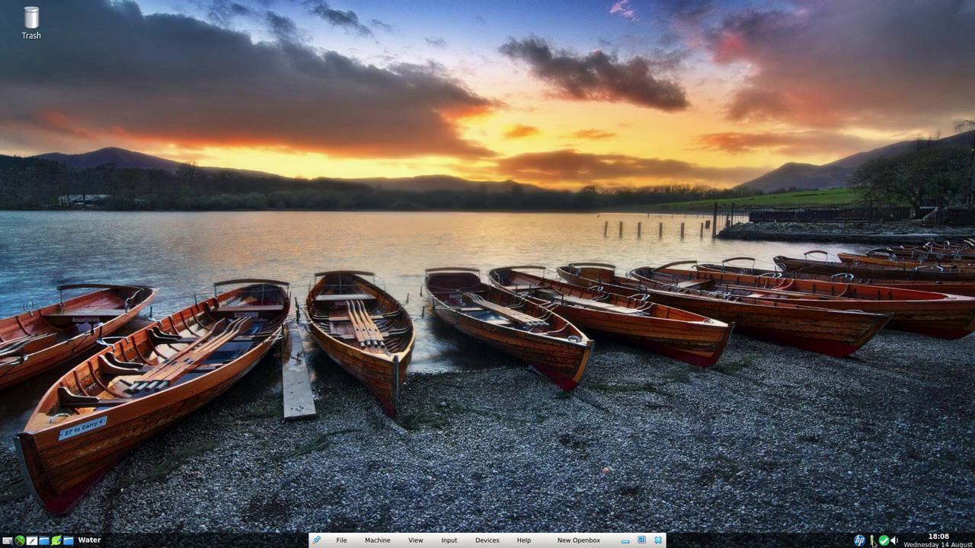
mouse_move(873, 544)
- Launch Htop from Applications > More Applications
right_click(238, 159)
mouse_move(268, 177)
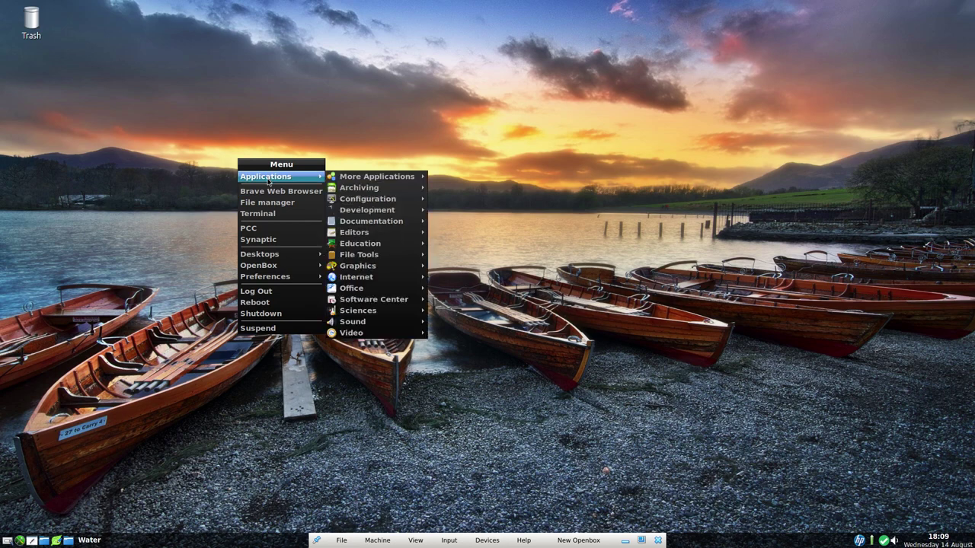
mouse_move(386, 179)
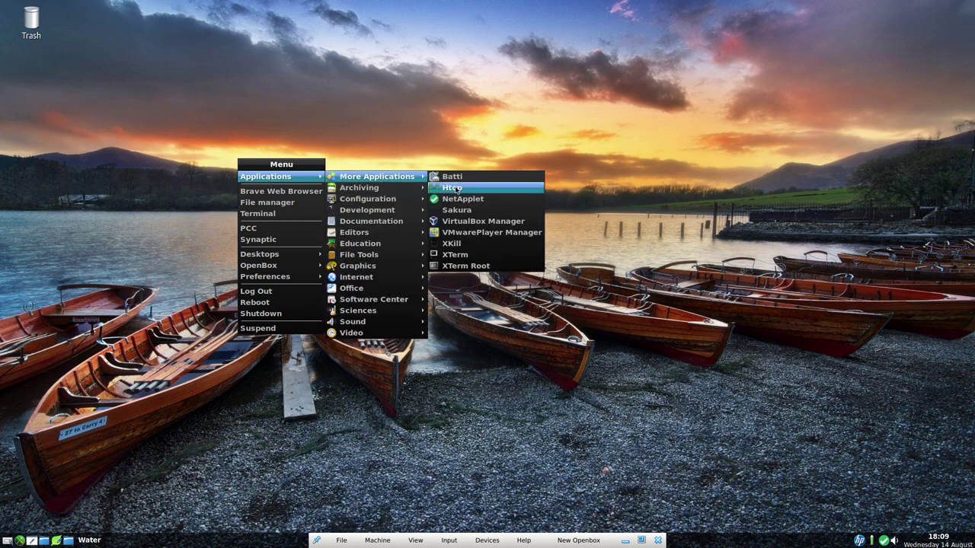
left_click(455, 188)
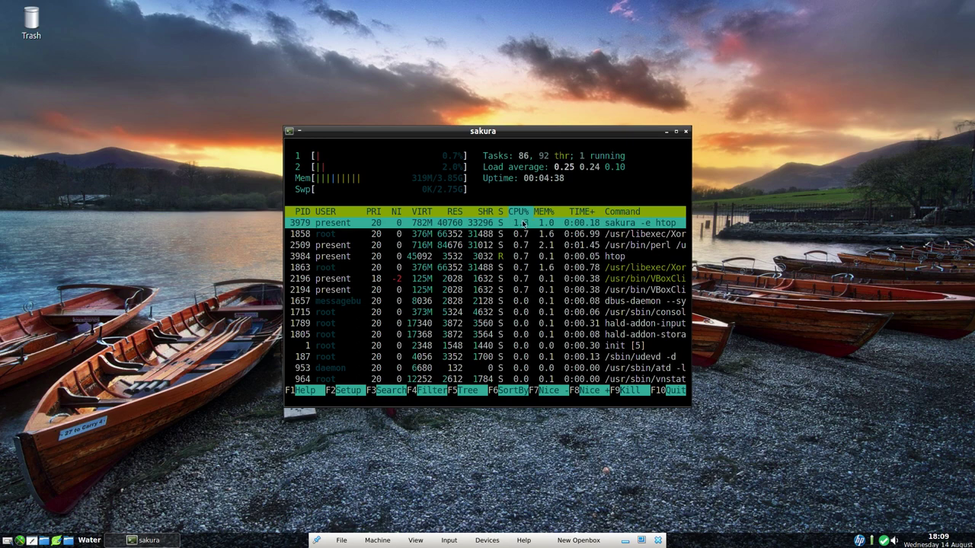
- Sort htop processes by MEM% with the highest first, widen the window, then close it
left_click(550, 212)
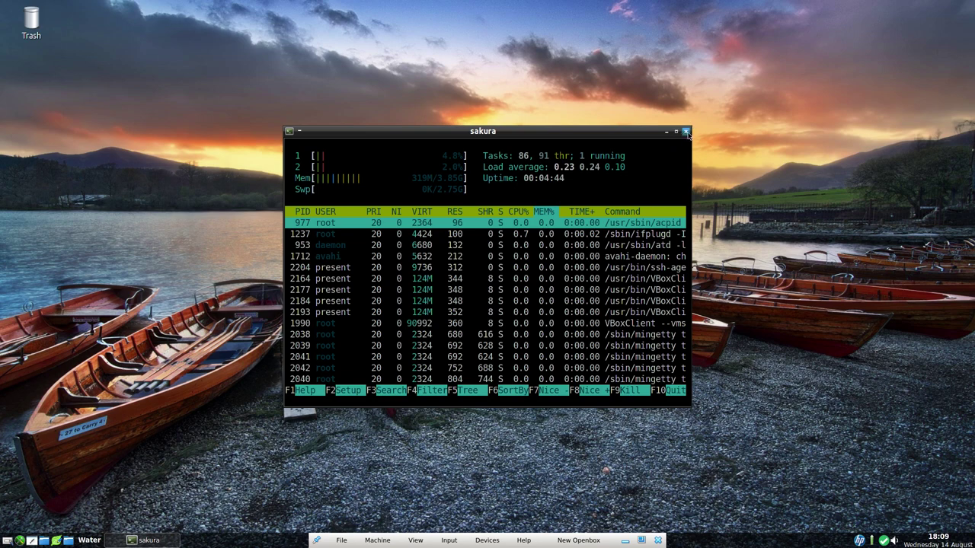
left_click(548, 213)
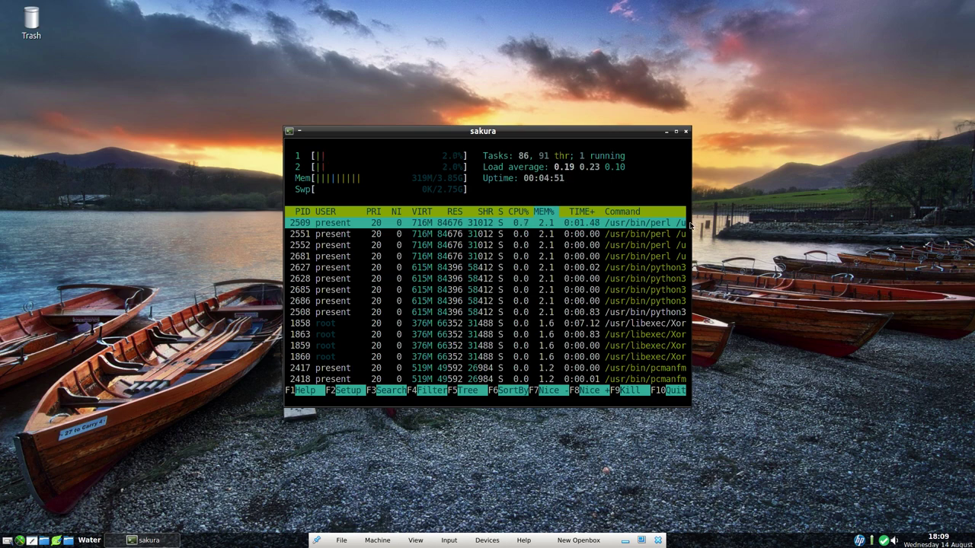
left_click_drag(688, 222, 938, 224)
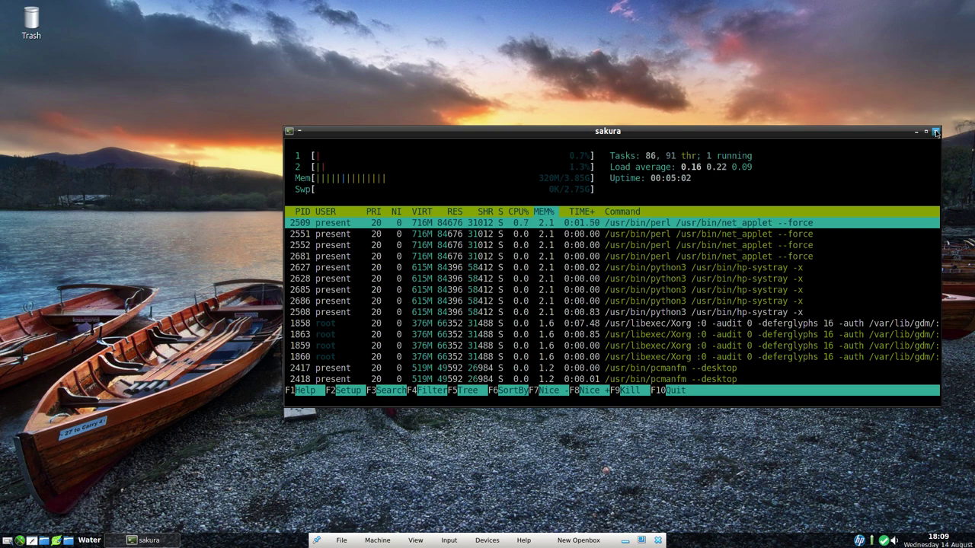
left_click(936, 132)
- Open a Sakura terminal showing neofetch system information, then close it
right_click(383, 94)
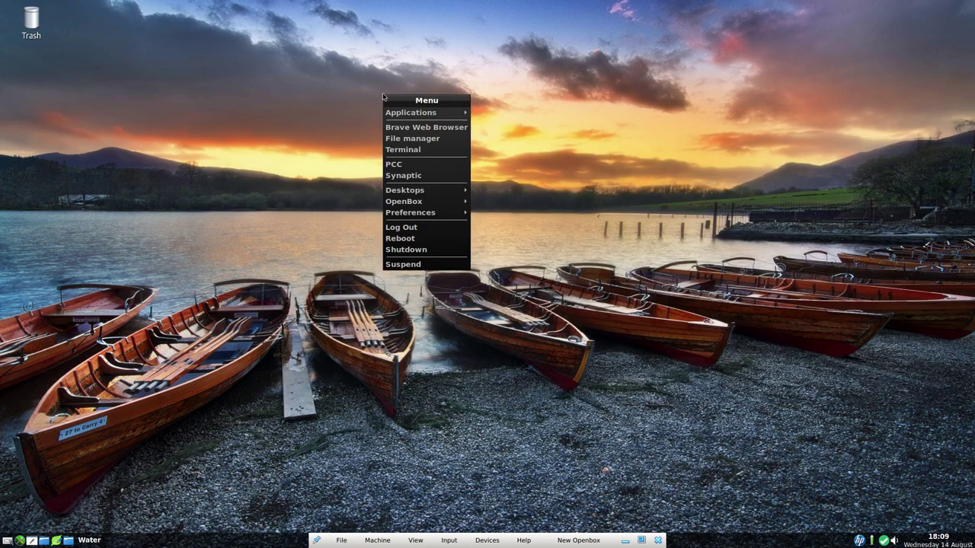
mouse_move(402, 115)
mouse_move(537, 113)
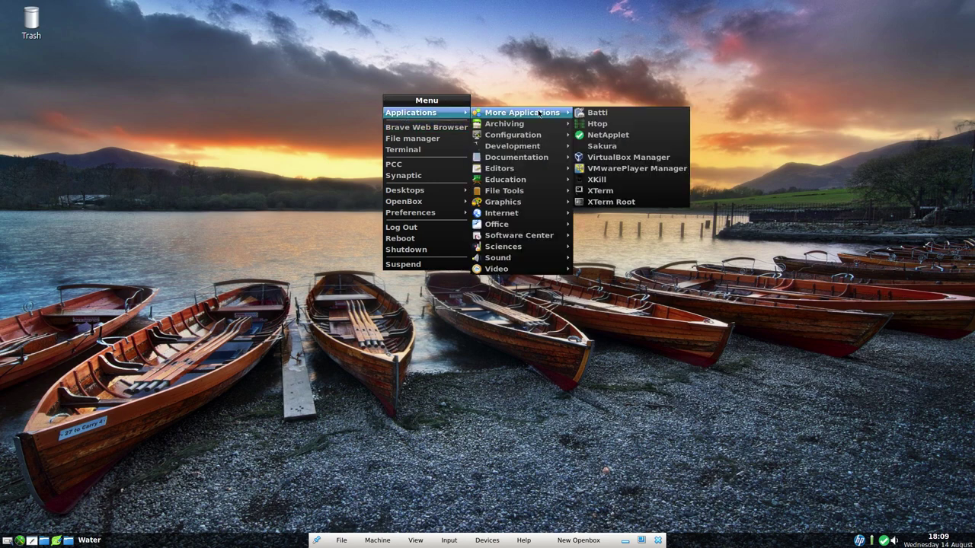
left_click(604, 146)
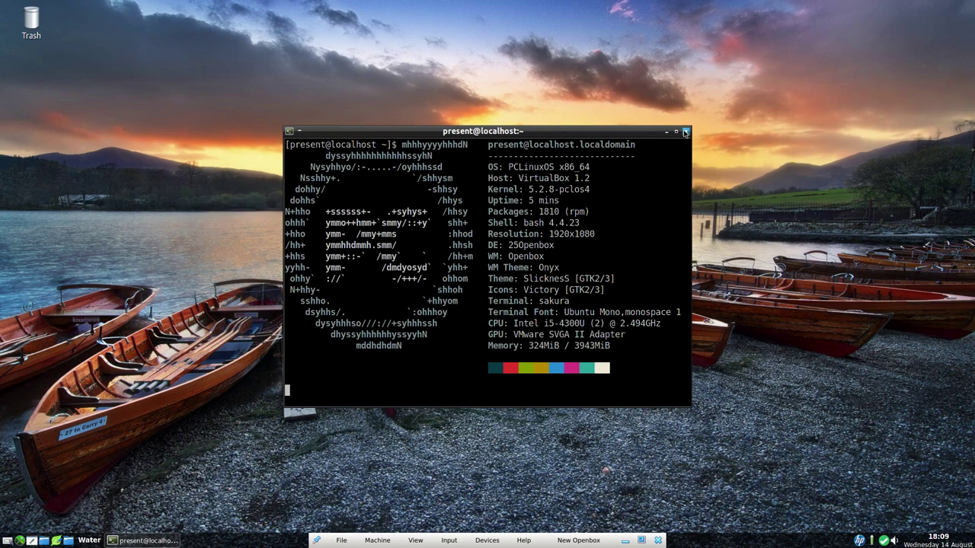
left_click(685, 132)
- Launch Brasero from Applications > Archiving
right_click(320, 72)
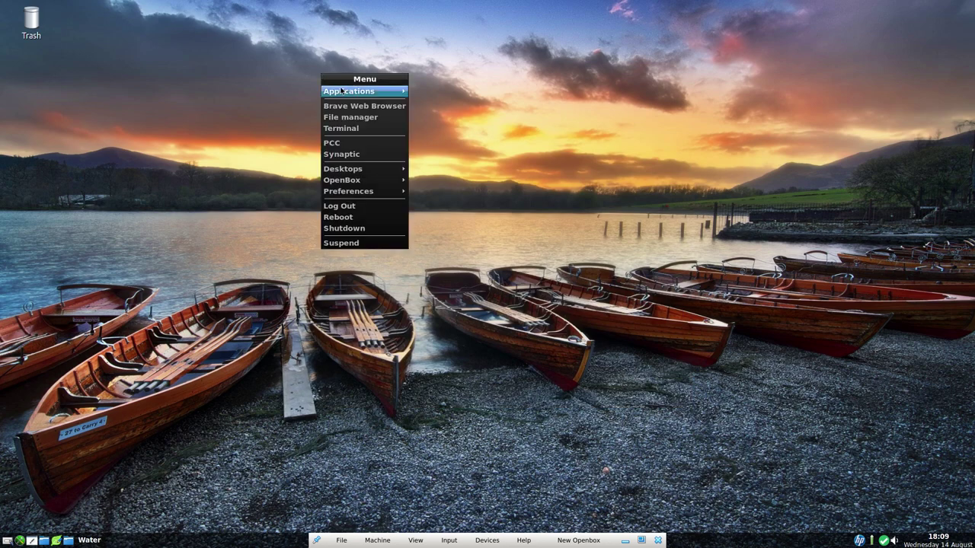
mouse_move(342, 92)
mouse_move(419, 93)
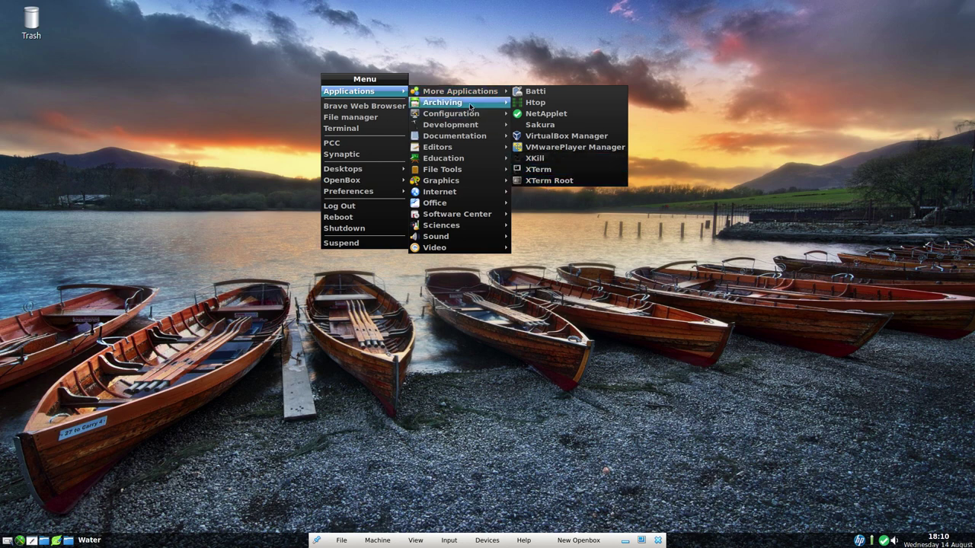
mouse_move(471, 109)
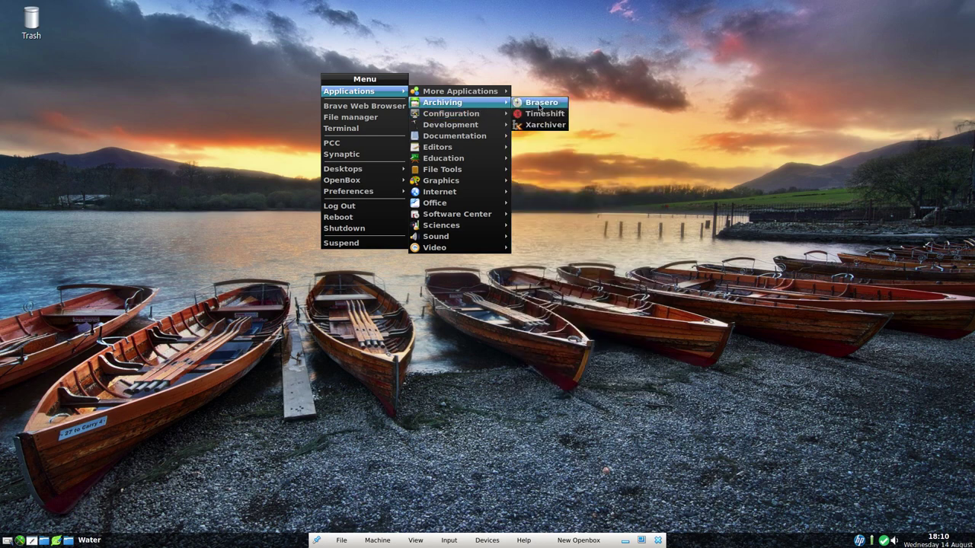
left_click(539, 103)
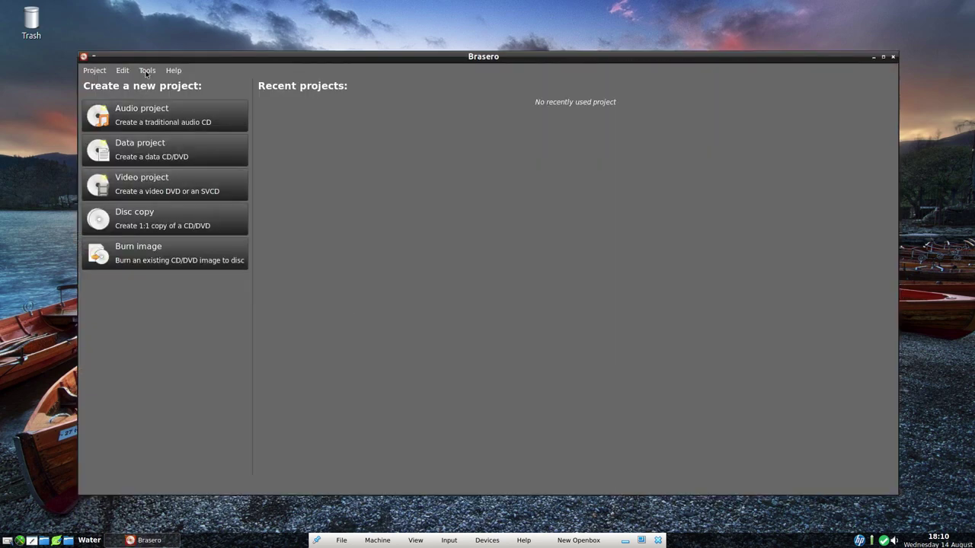
- Check Brasero's About dialog showing version 3.12.2, then close it
left_click(173, 71)
left_click(174, 106)
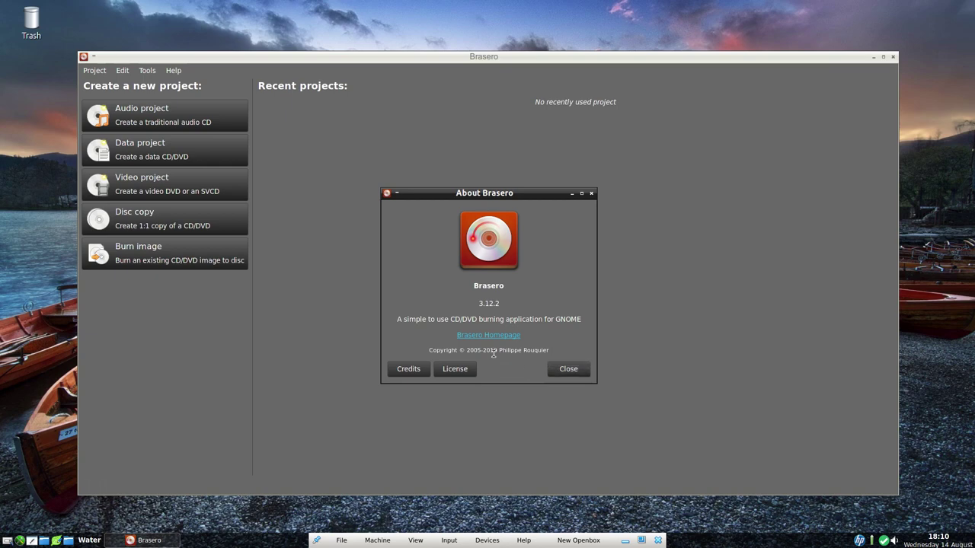
left_click(572, 370)
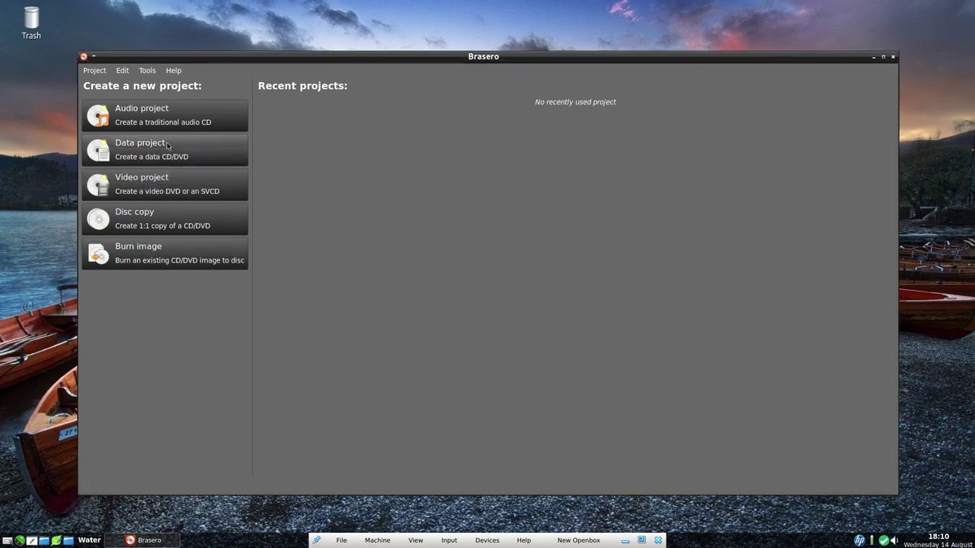
- Browse Brasero's Tools menu and quit Brasero via Project > Quit
left_click(147, 71)
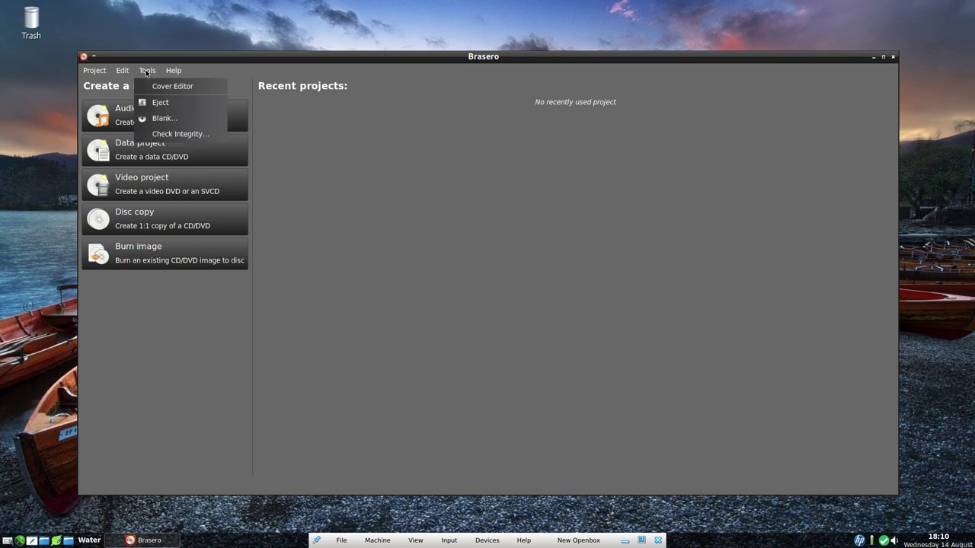
mouse_move(95, 71)
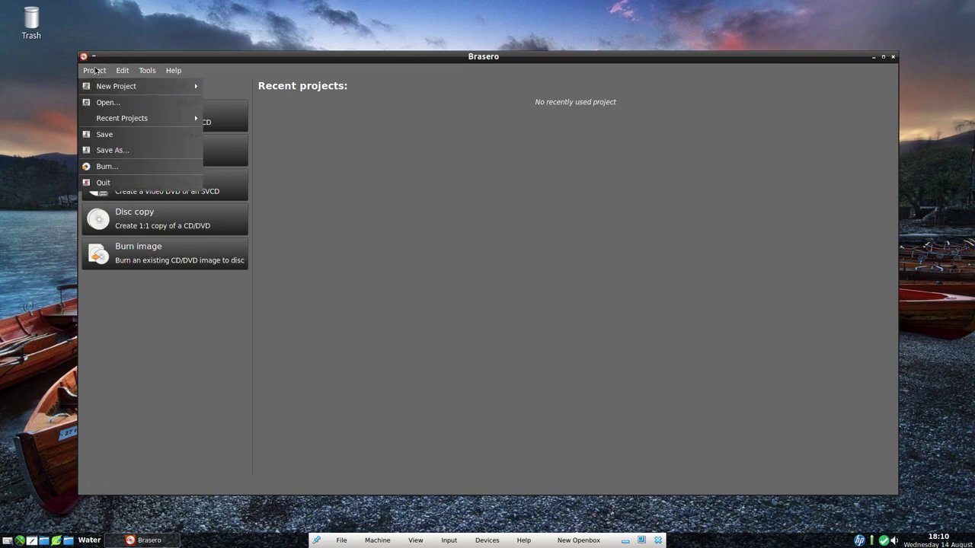
left_click(103, 182)
right_click(305, 123)
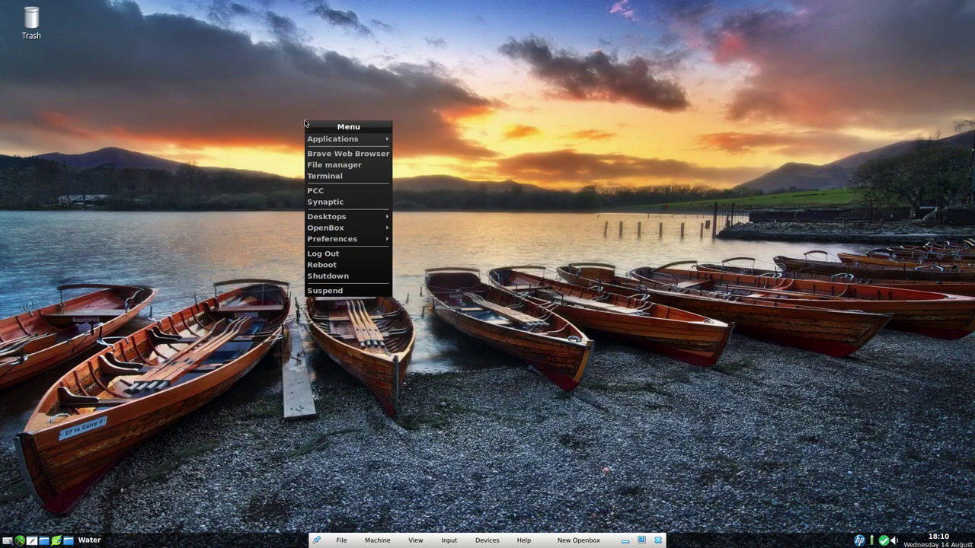
- Launch Xarchiver from Applications > Archiving
mouse_move(331, 142)
mouse_move(438, 144)
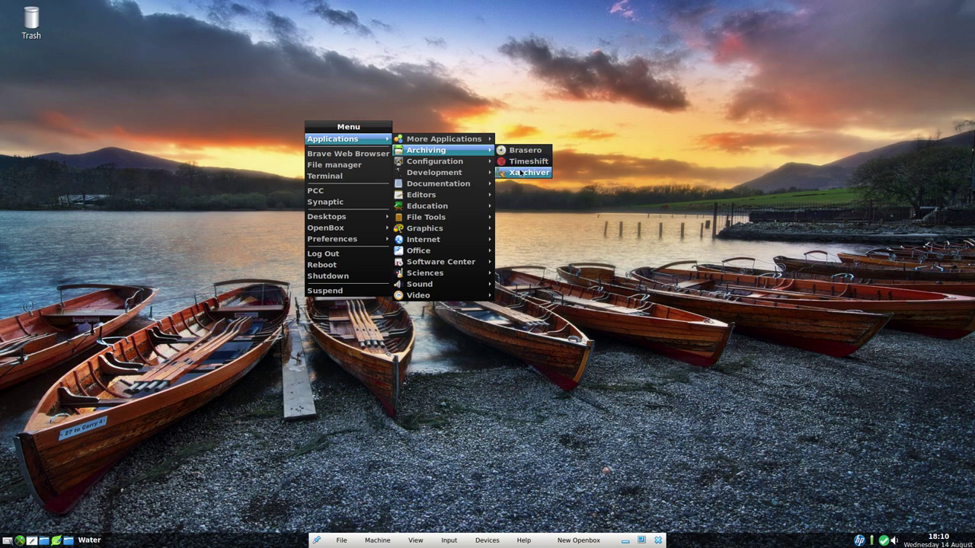
left_click(521, 173)
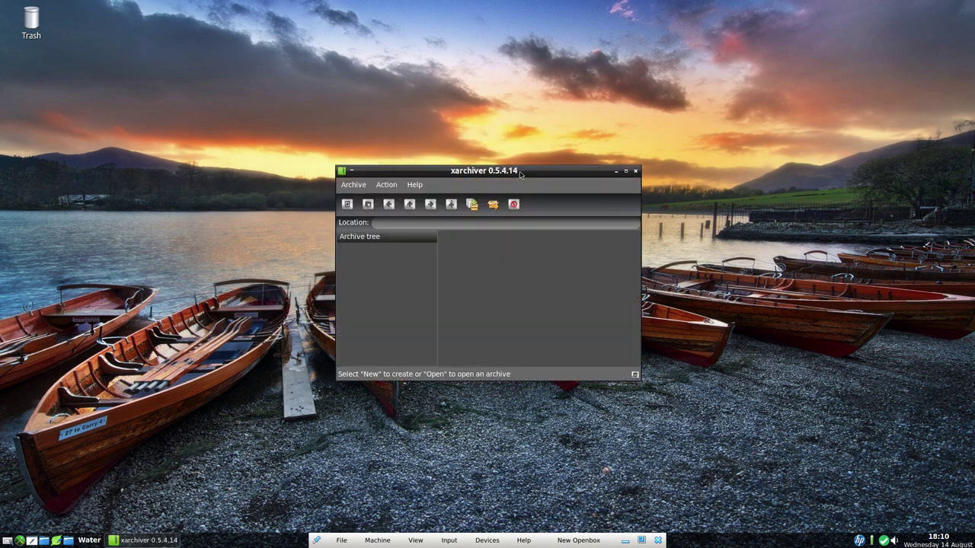
- View Xarchiver's 0.5.4.14 About details, then close the dialog and the Xarchiver window
left_click(415, 184)
left_click(429, 216)
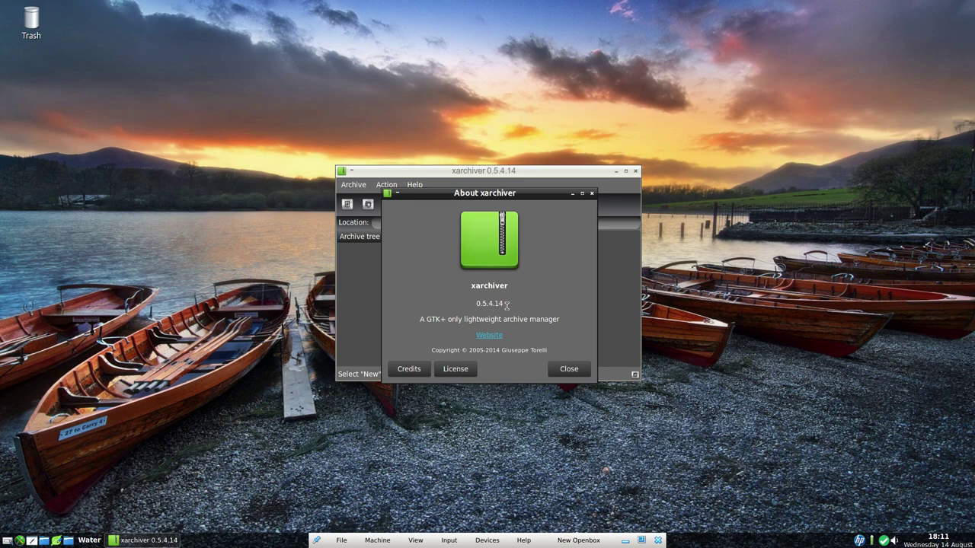
left_click(562, 369)
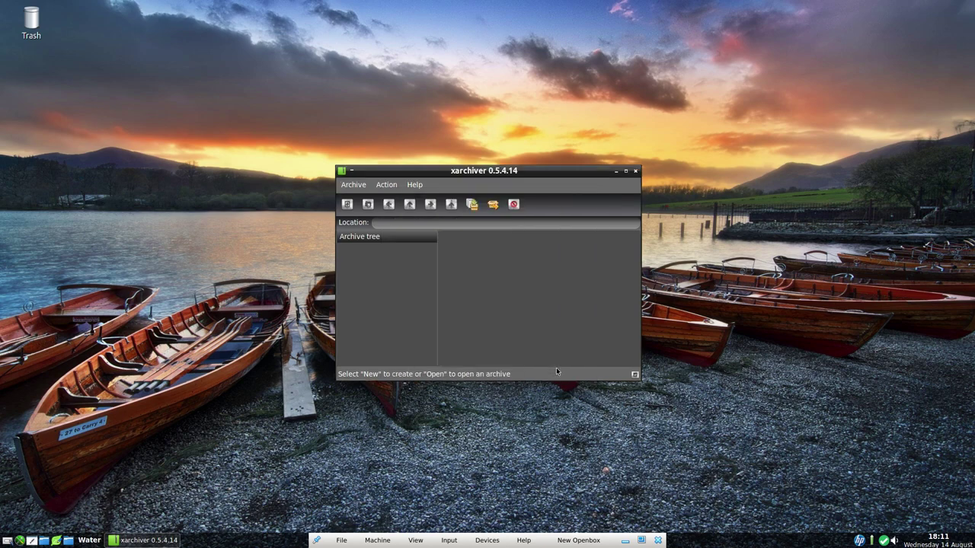
left_click(635, 171)
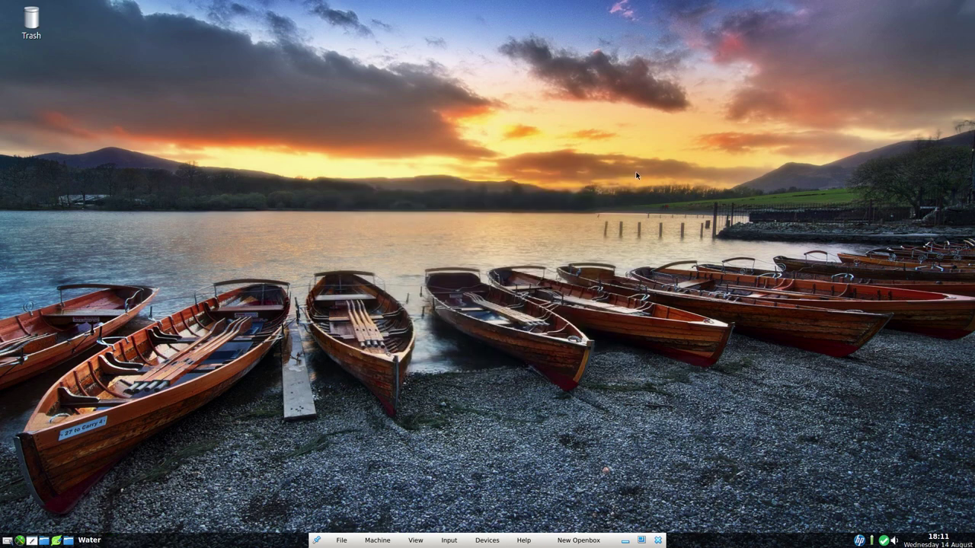
- Open the desktop menu's Applications > Configuration submenu, then back out with the arrow keys
right_click(418, 91)
mouse_move(429, 108)
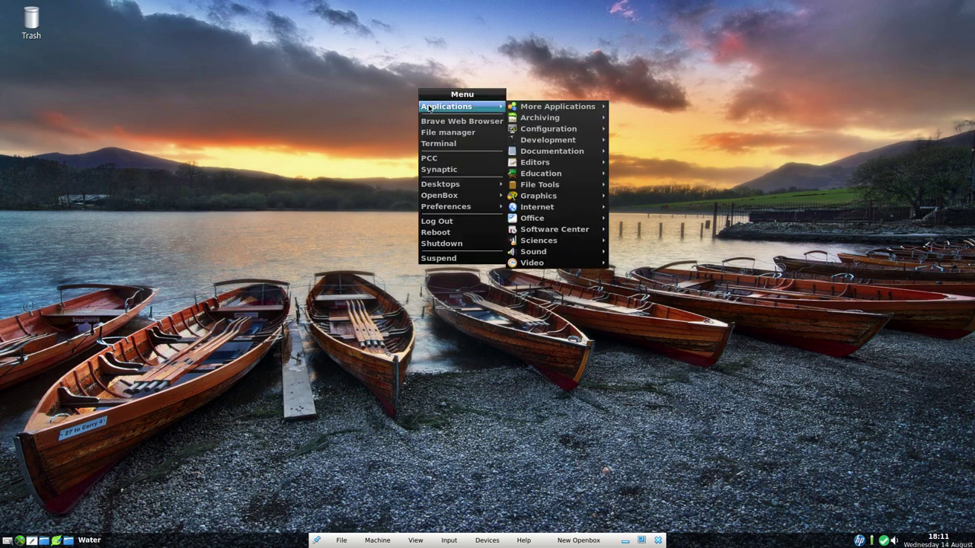
mouse_move(559, 134)
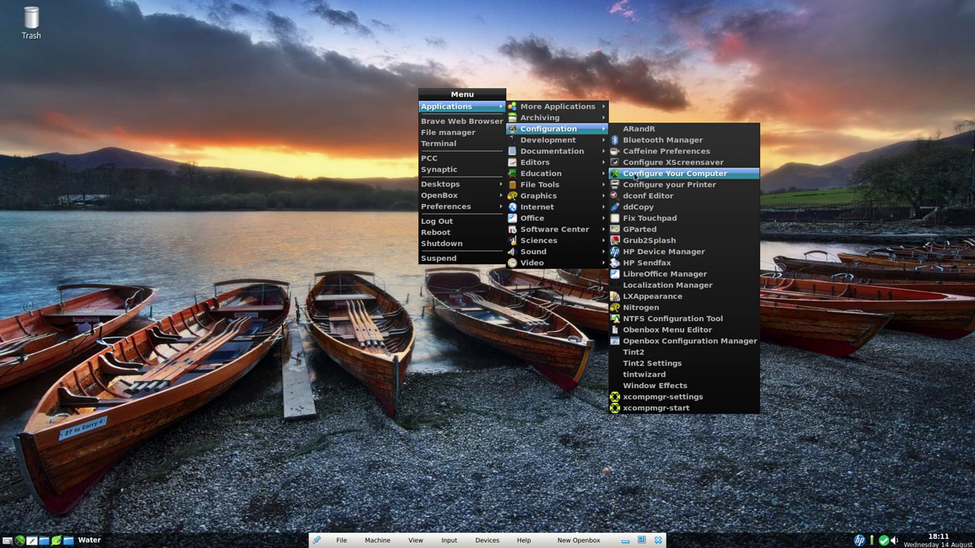
key("Left")
key("Left")
key("Down")
key("Down")
key("Down")
key("Down")
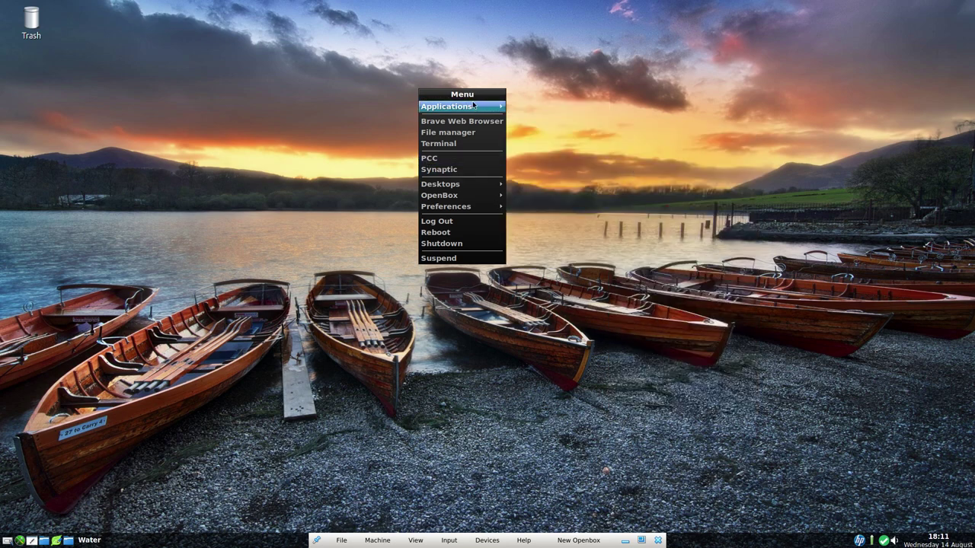
mouse_move(474, 106)
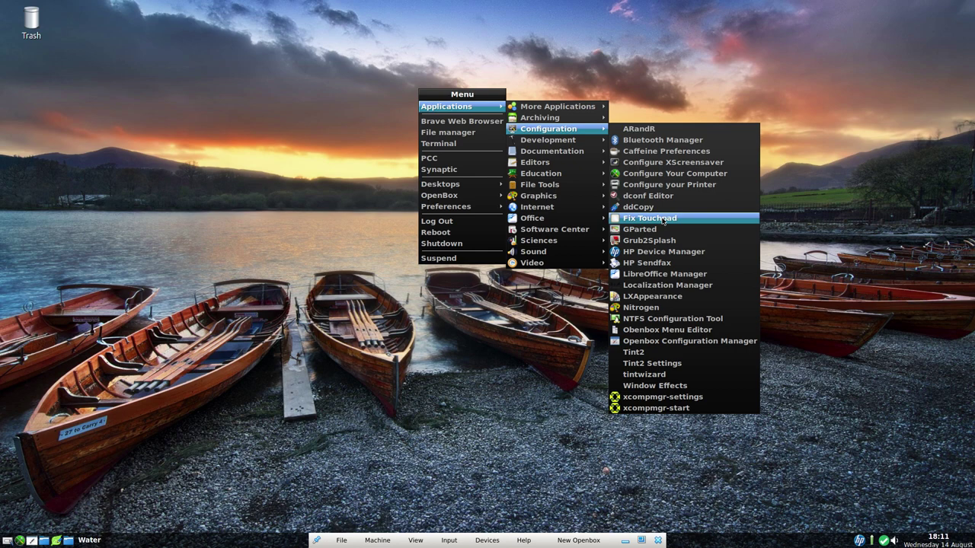
- Start TouchpadSolution and view the Solution 4 Elantech configuration file
left_click(663, 219)
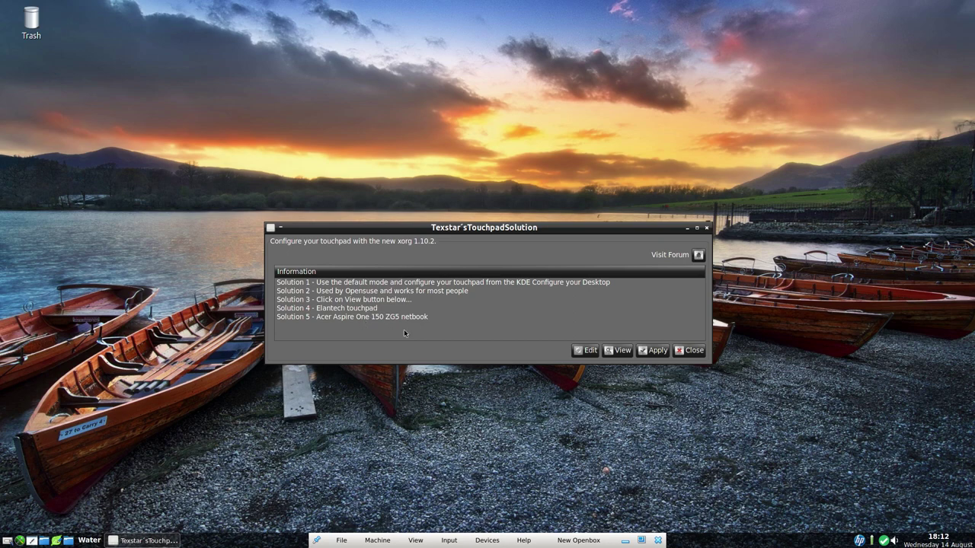
left_click(349, 308)
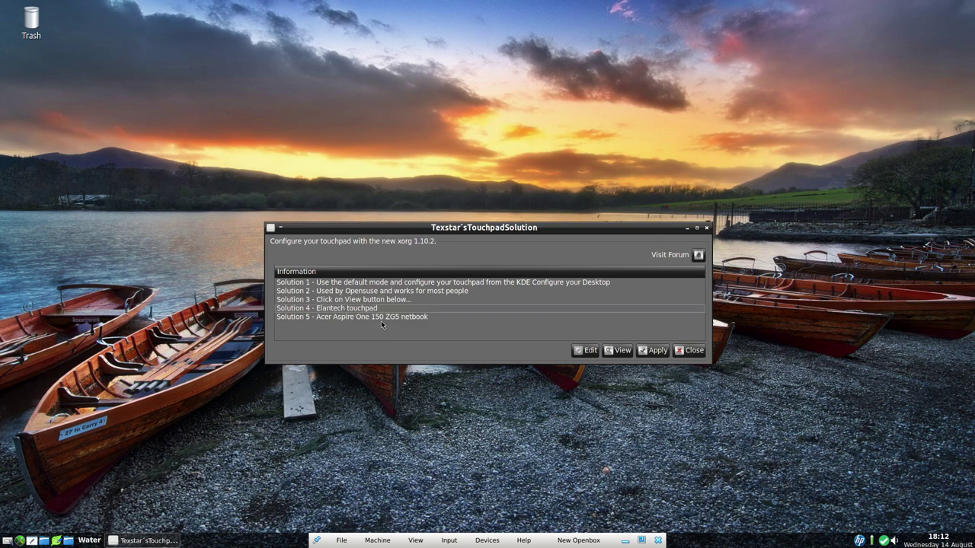
left_click(615, 354)
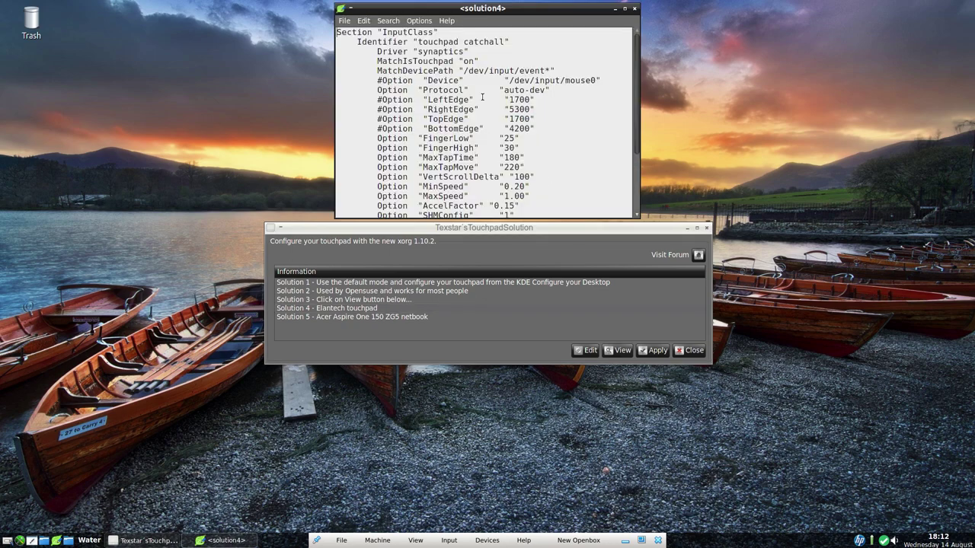
- Scroll through the solution4 synaptics config, then close the viewer and the touchpad tool
scroll(482, 97, "down", 3)
scroll(482, 97, "up", 4)
left_click(633, 9)
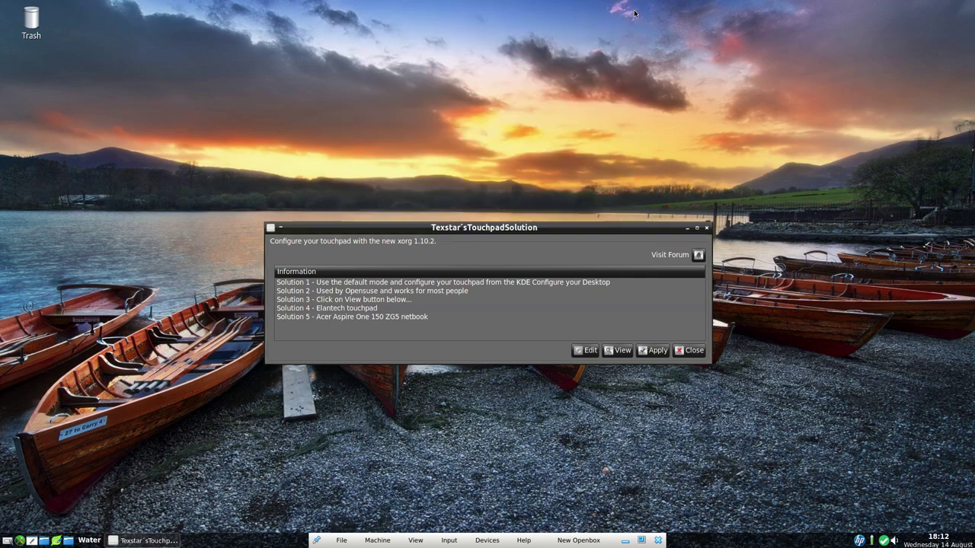
left_click(690, 351)
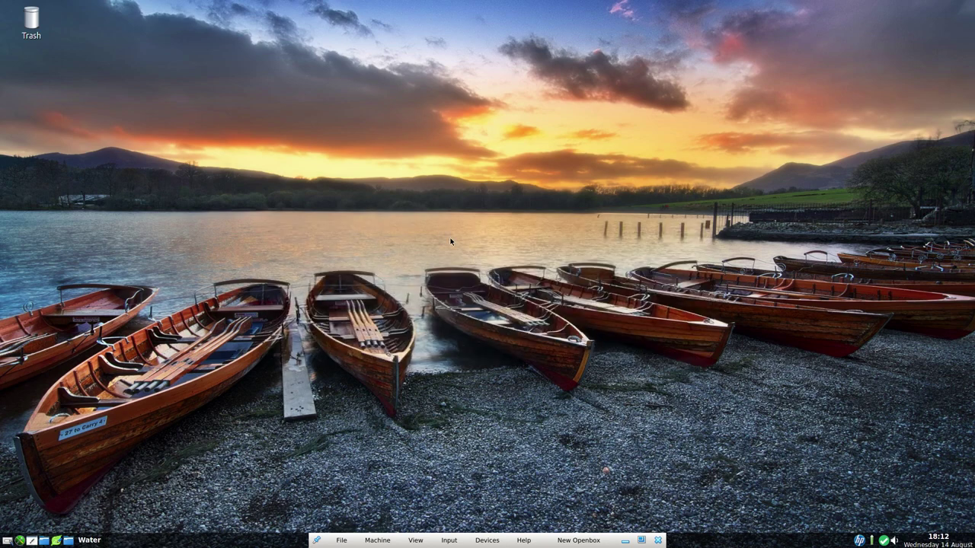
right_click(384, 146)
mouse_move(396, 165)
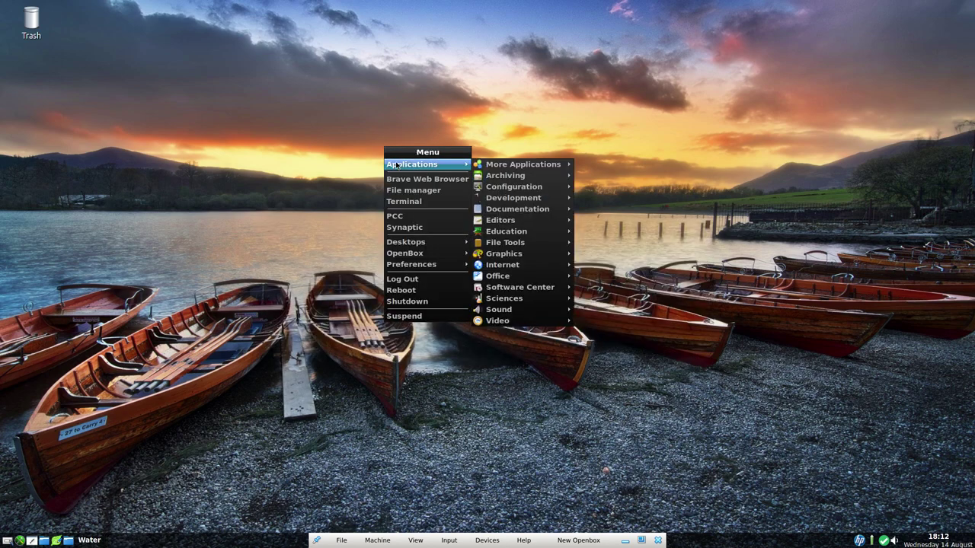
mouse_move(503, 191)
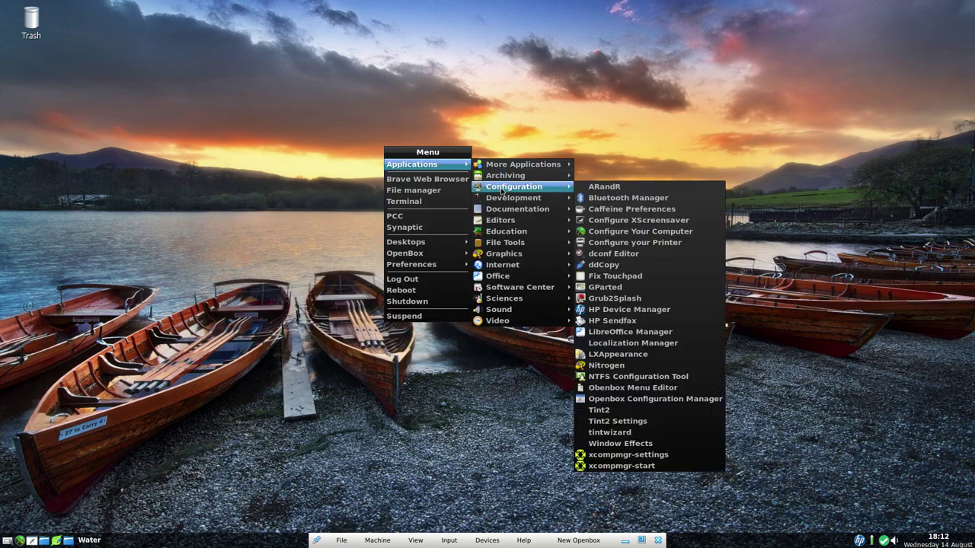
left_click(614, 300)
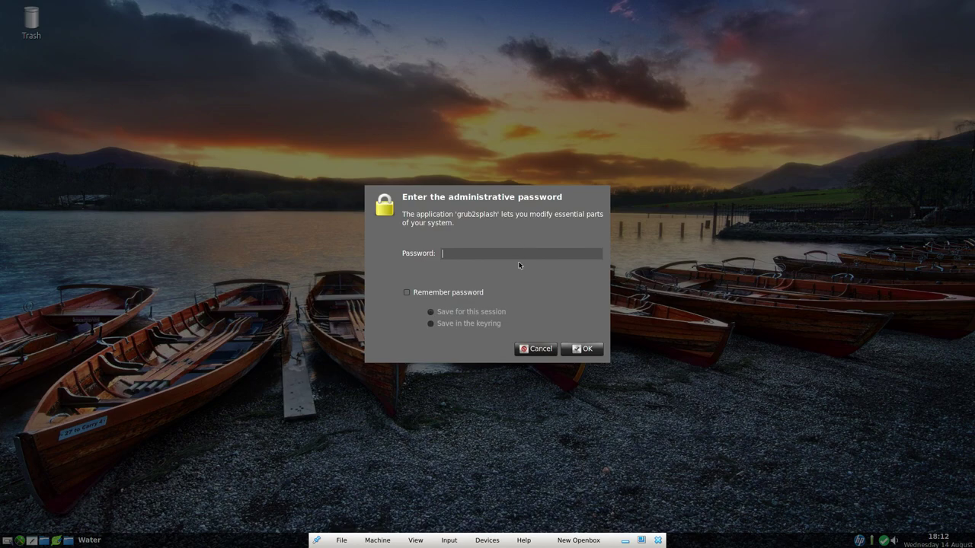
type("*******")
key("Return")
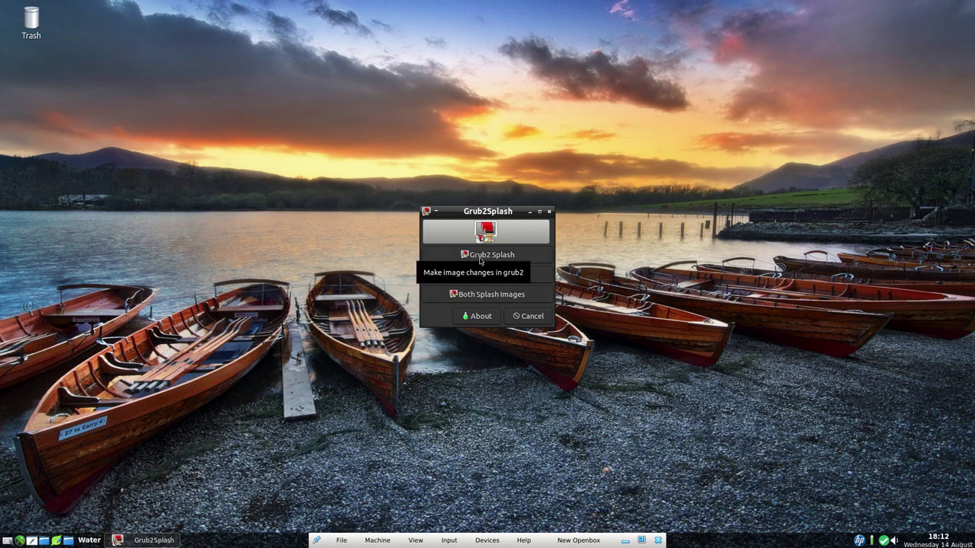
left_click(485, 295)
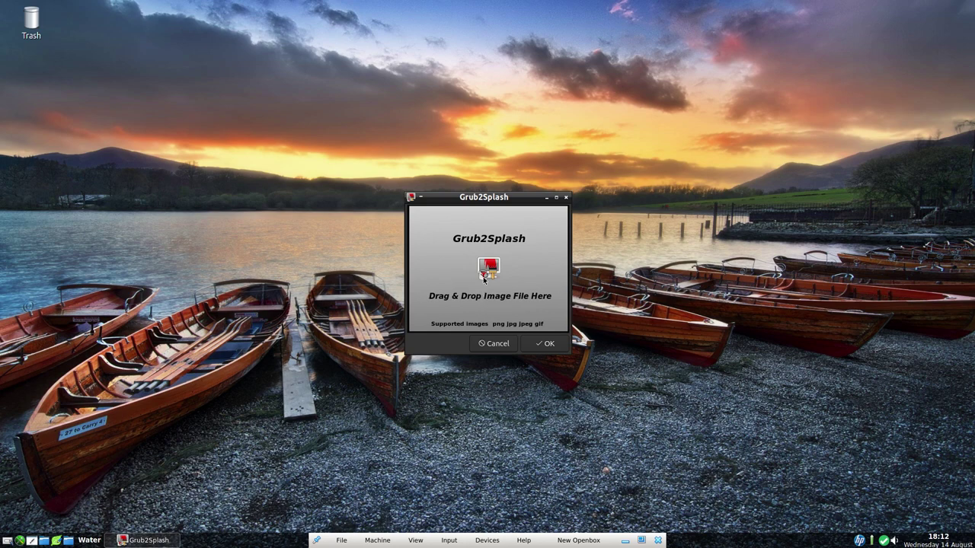
left_click(483, 348)
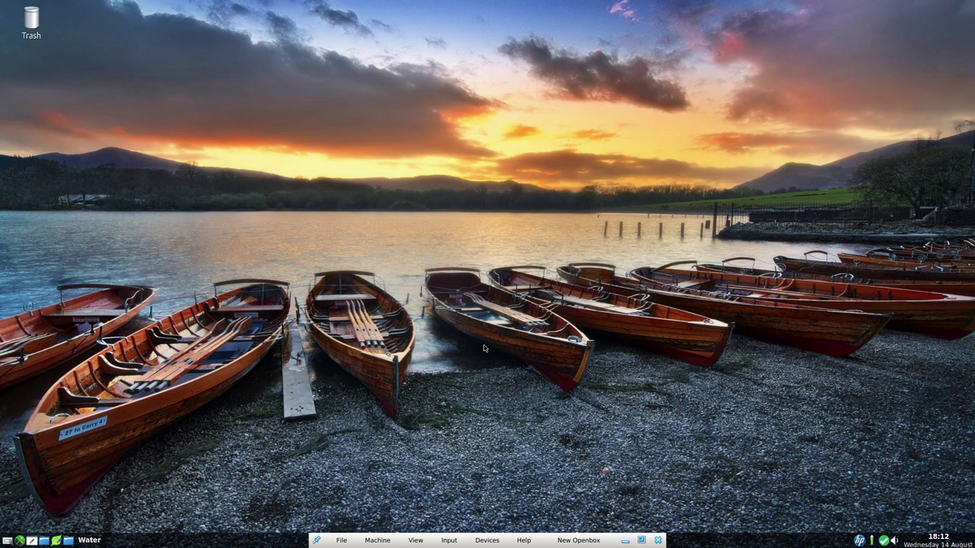
right_click(397, 134)
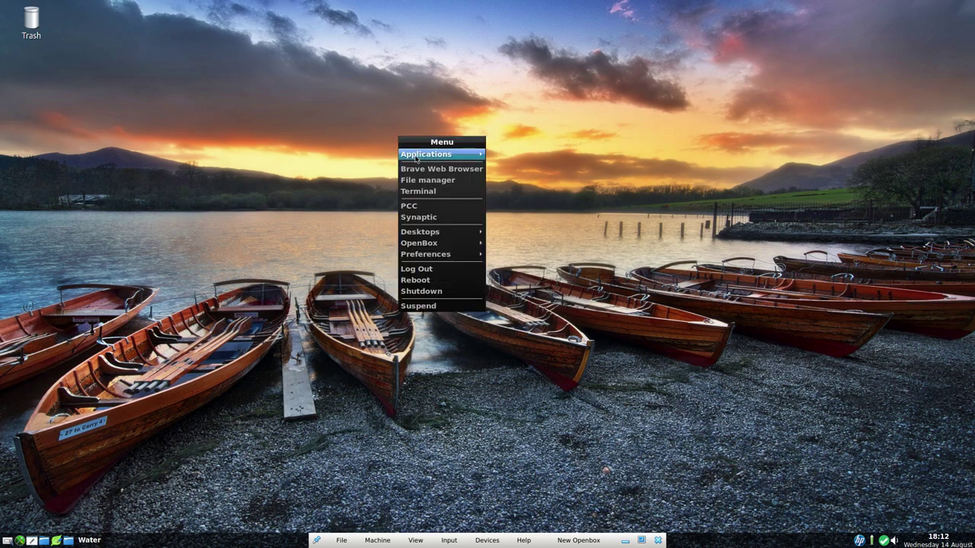
mouse_move(511, 179)
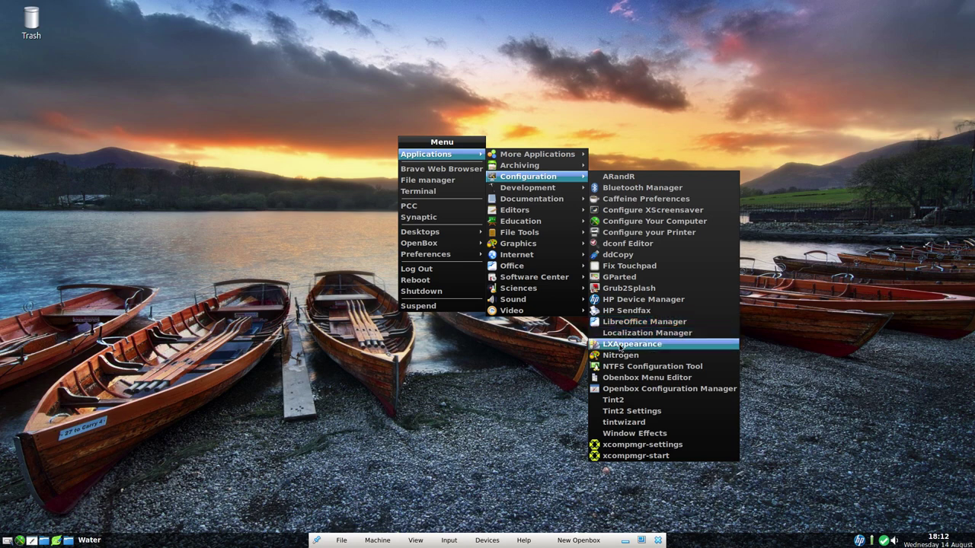
left_click(621, 347)
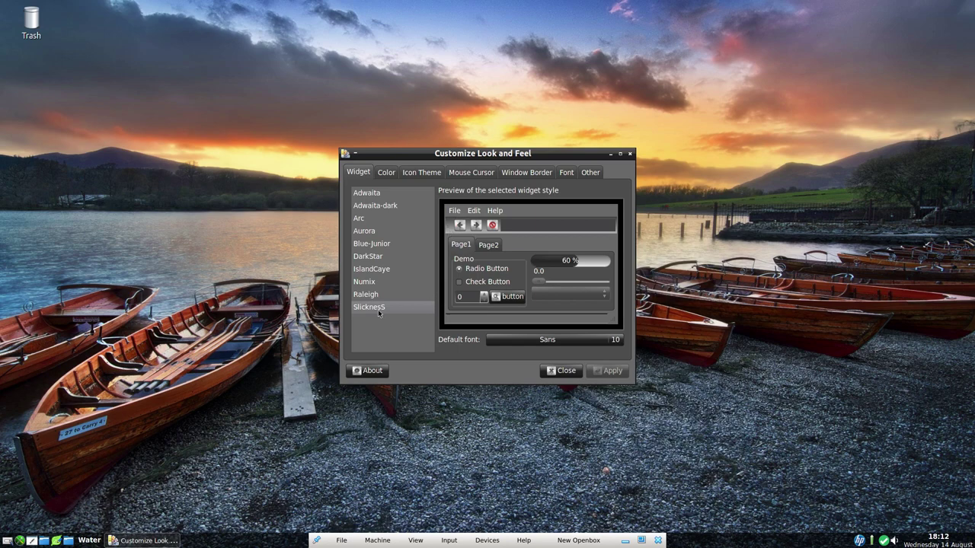
left_click(386, 173)
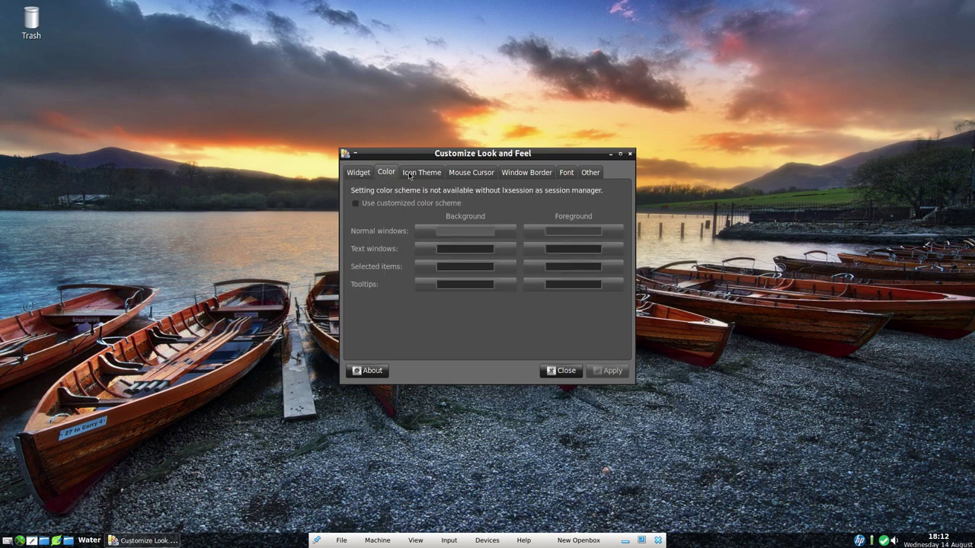
left_click(409, 176)
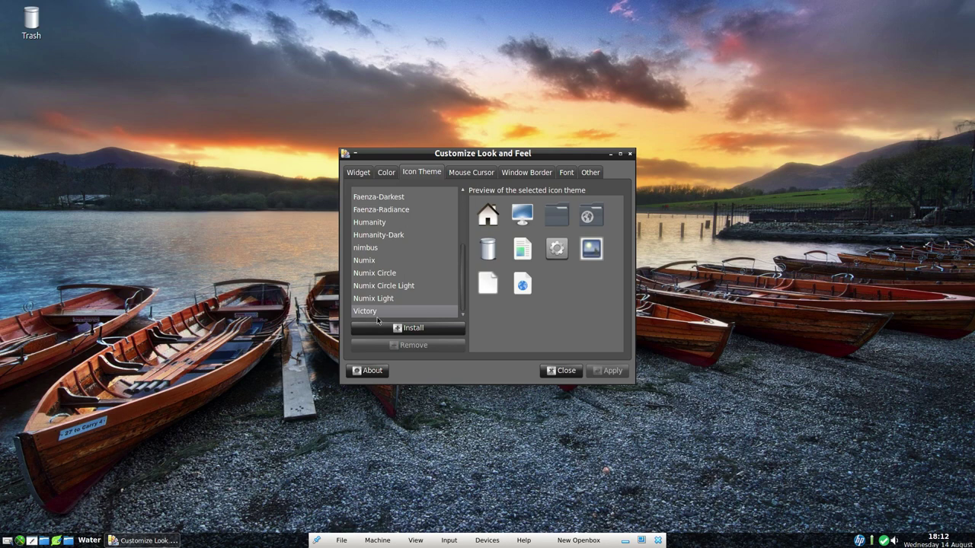
left_click(471, 175)
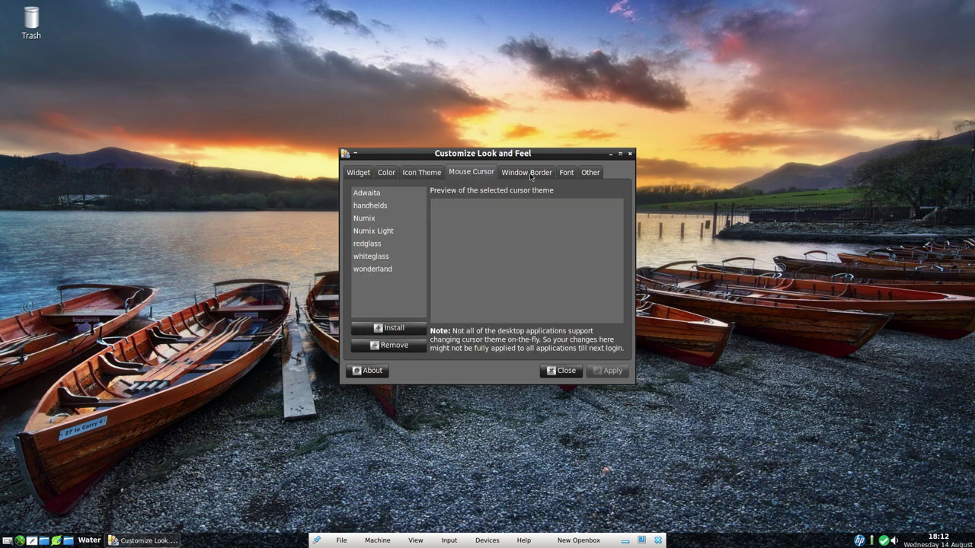
left_click(529, 175)
left_click(575, 173)
left_click(586, 175)
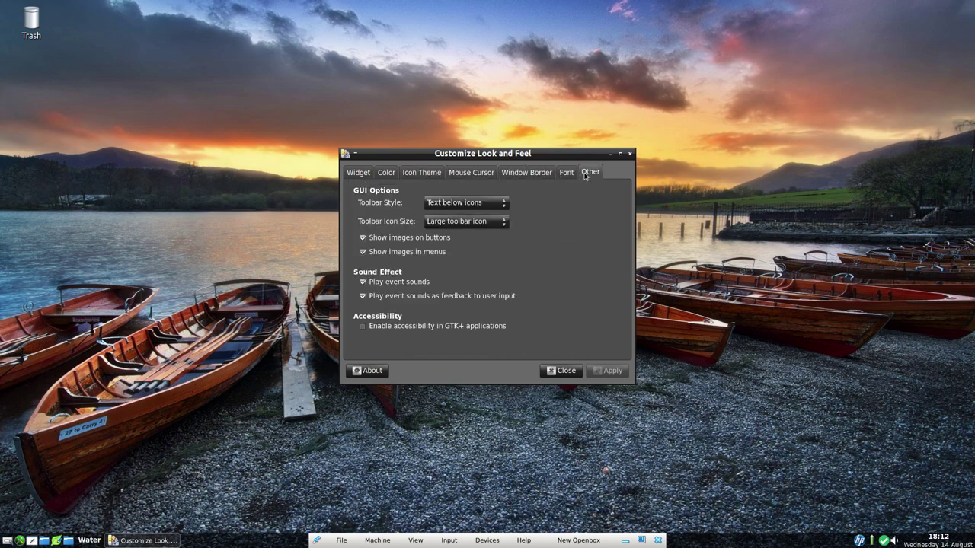
left_click(542, 369)
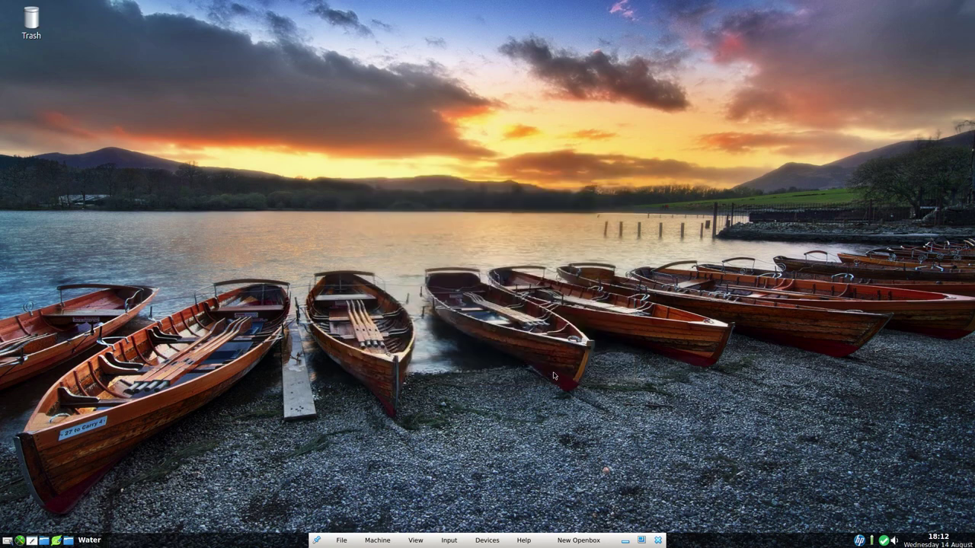
- Browse the desktop menu's Applications submenus, ending on the Graphics list
right_click(466, 163)
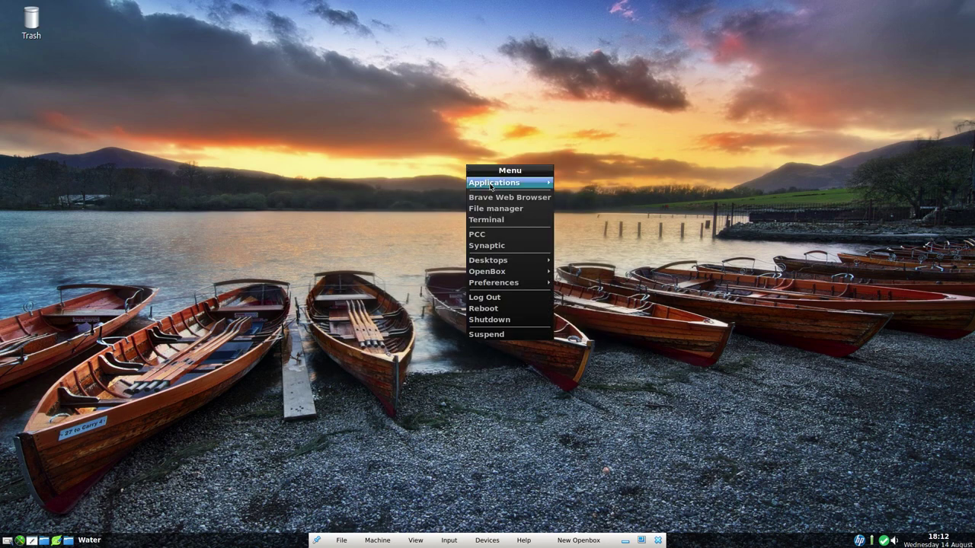
mouse_move(489, 184)
mouse_move(607, 185)
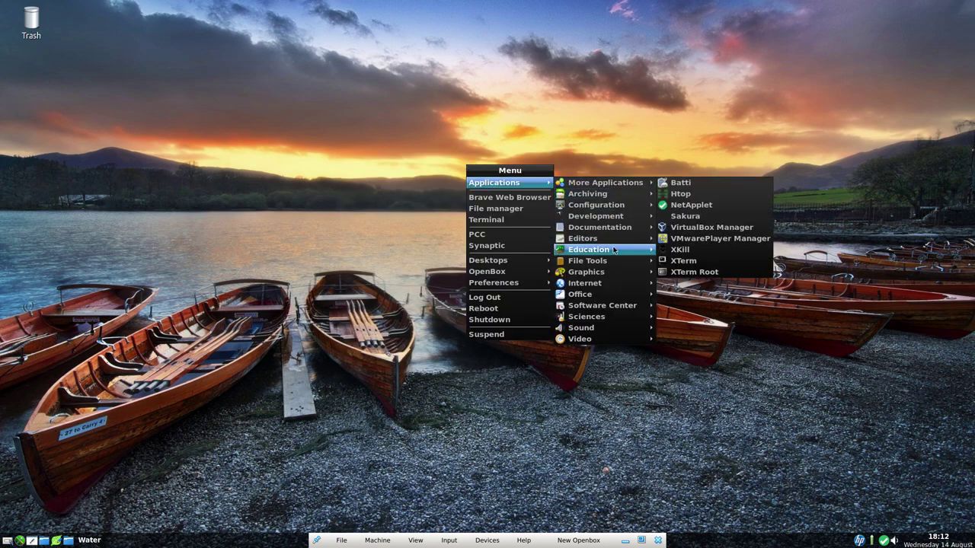
mouse_move(609, 206)
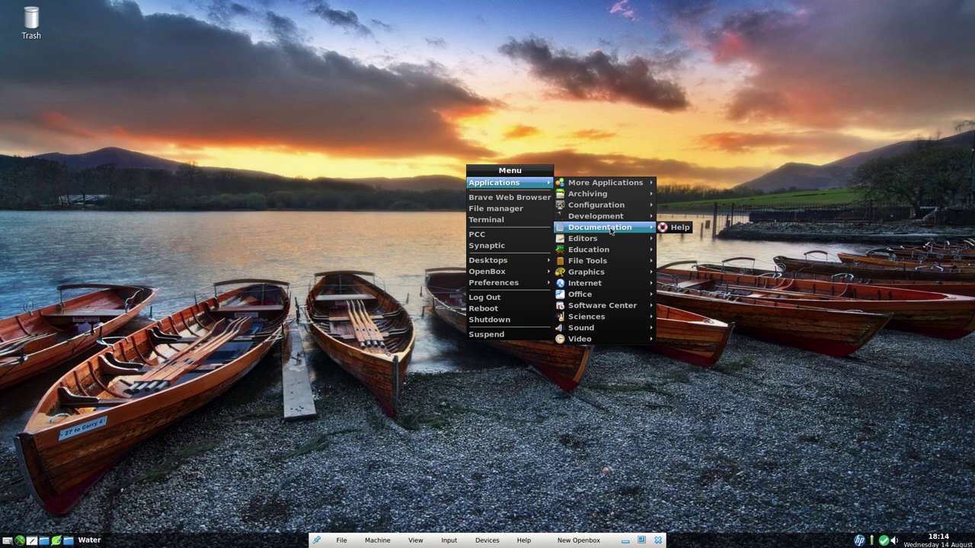
mouse_move(611, 238)
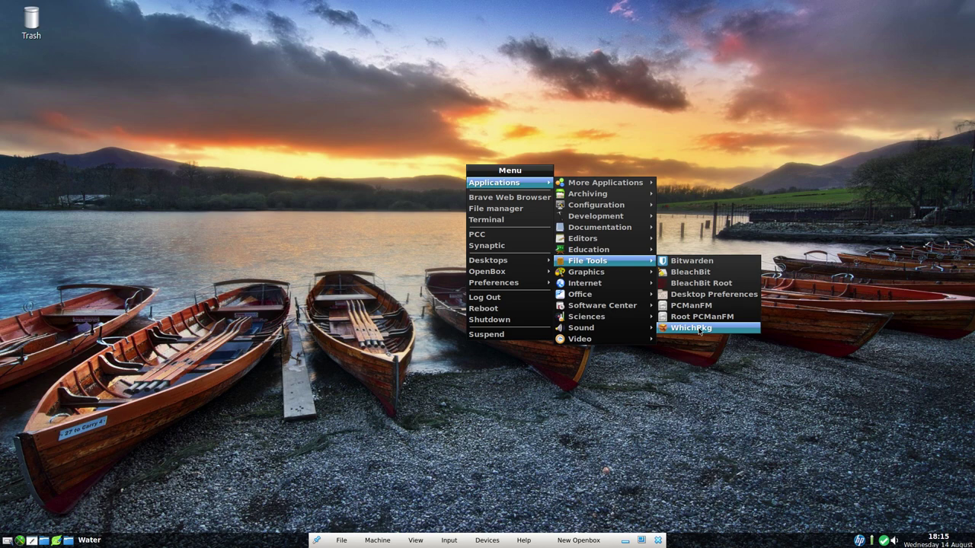
mouse_move(611, 278)
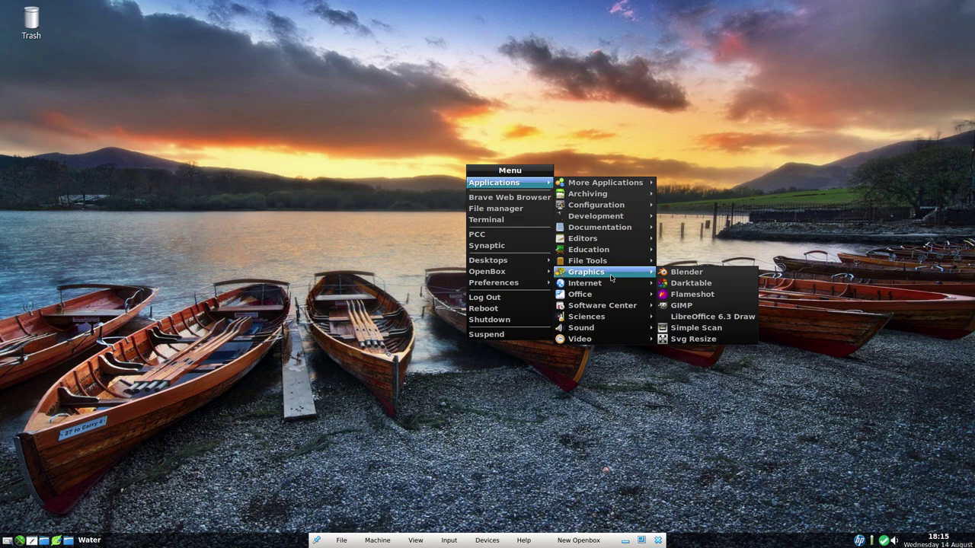
- Launch Blender 2.80, skip Quick Setup and the splash to the default cube, then quit
left_click(686, 275)
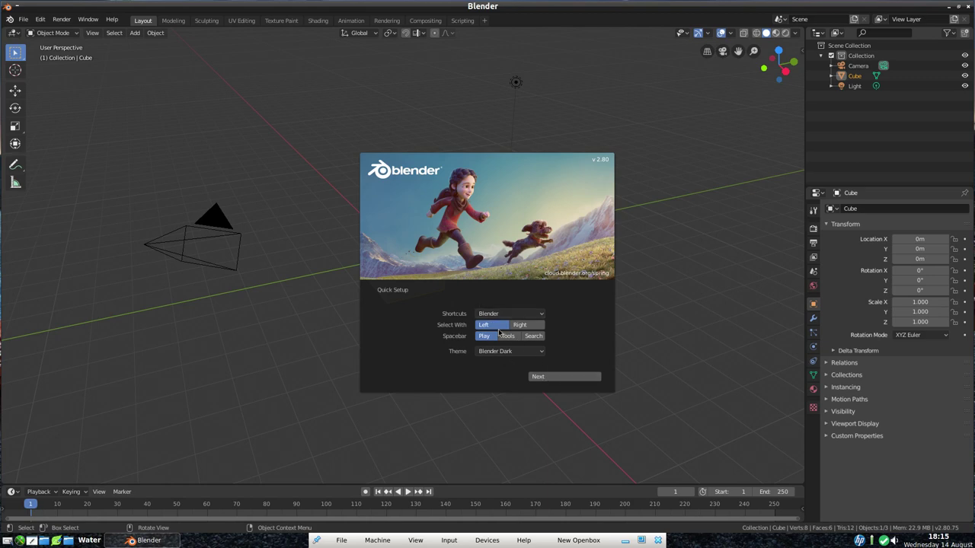
left_click(572, 379)
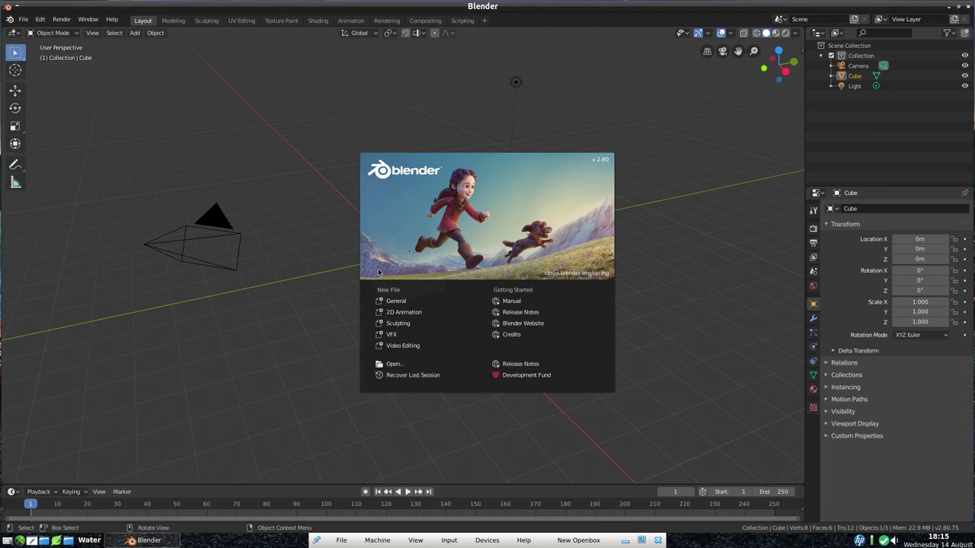
left_click(255, 247)
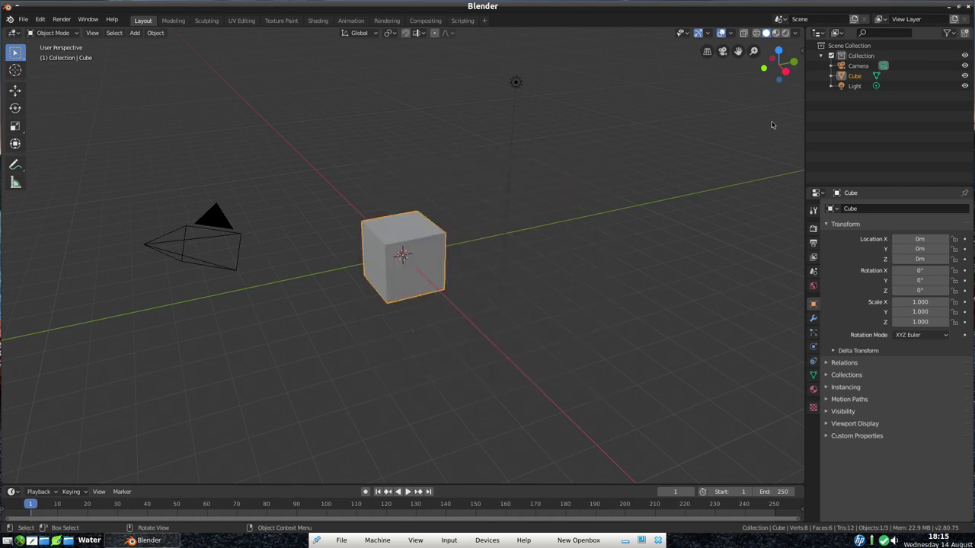
left_click(968, 7)
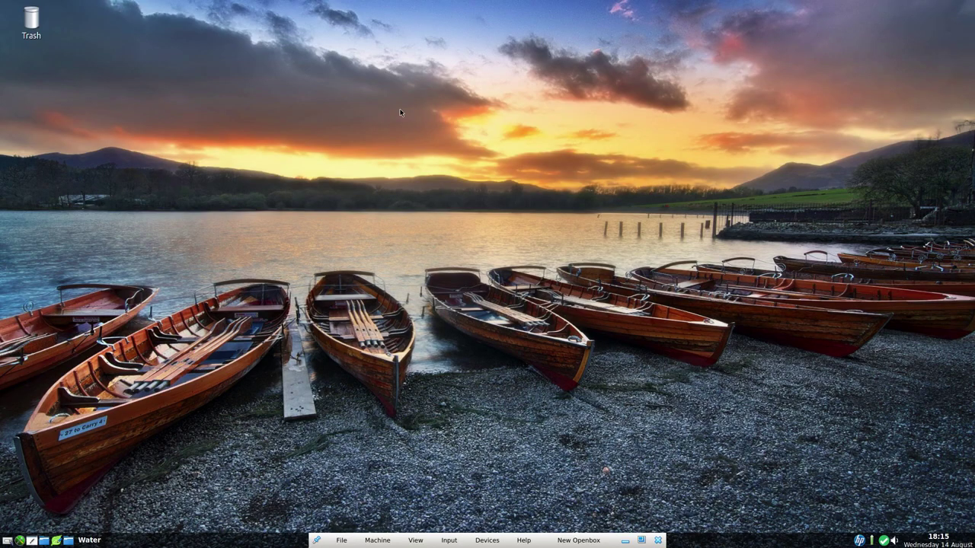
right_click(401, 109)
mouse_move(418, 131)
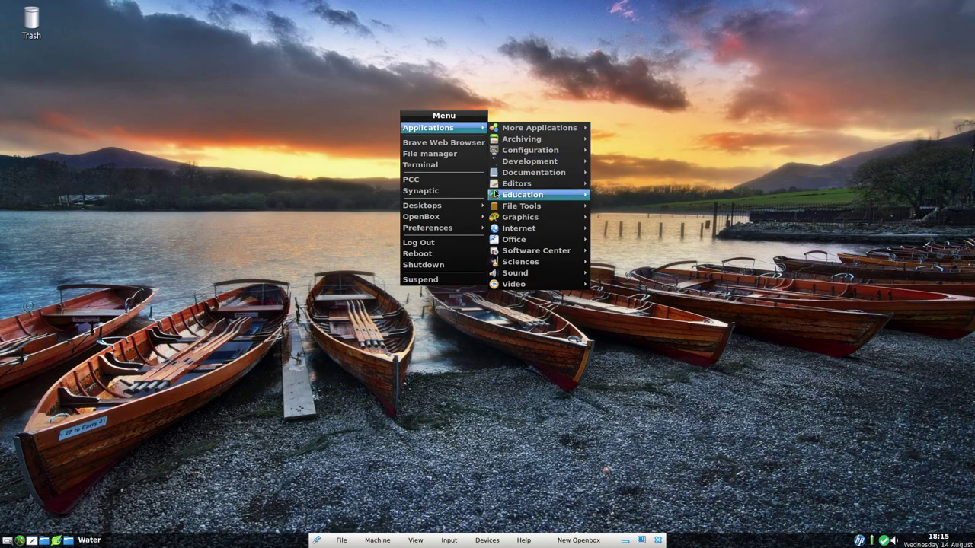
mouse_move(501, 211)
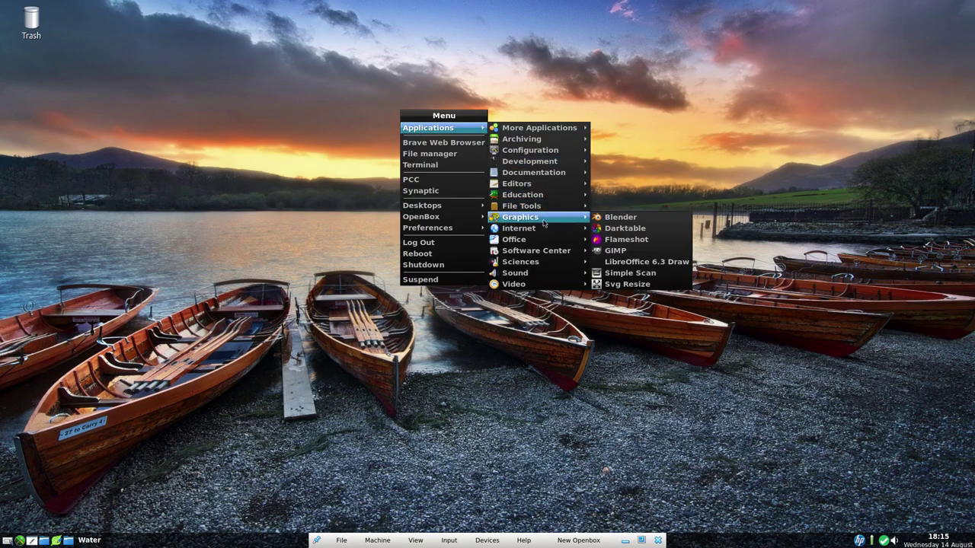
left_click(624, 229)
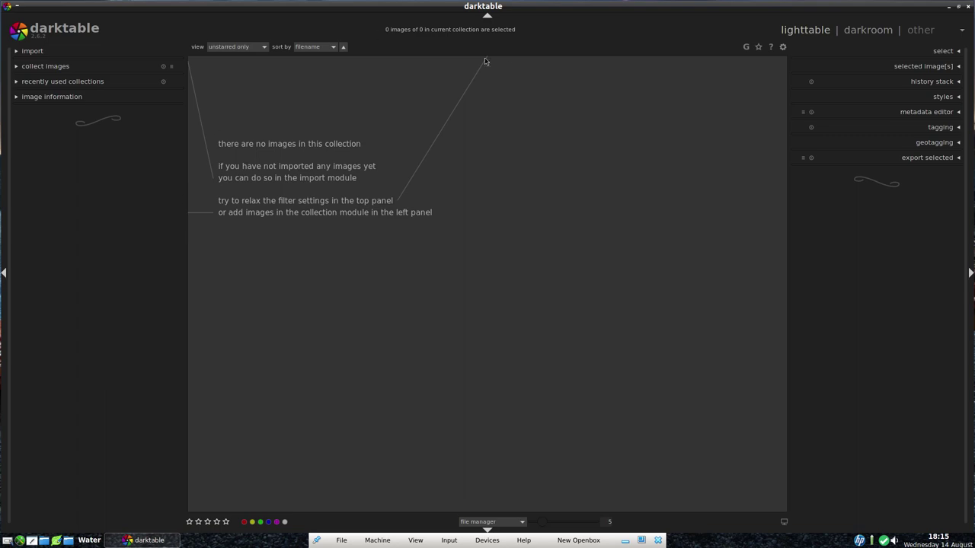
left_click(967, 7)
right_click(349, 126)
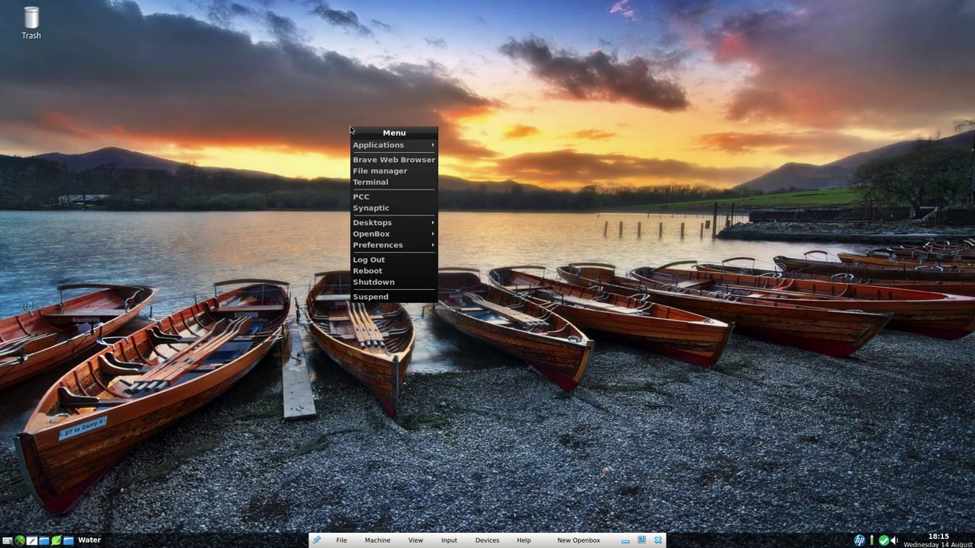
mouse_move(373, 151)
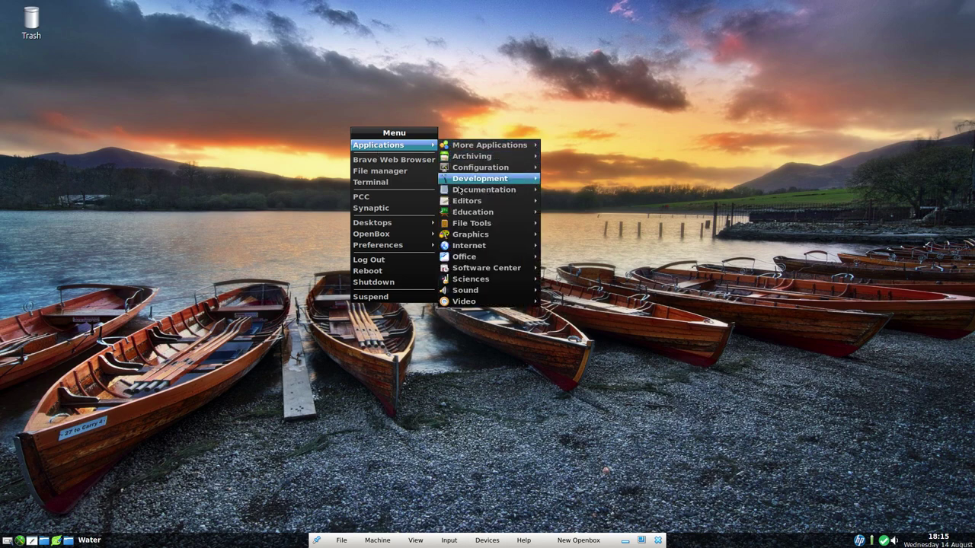
mouse_move(472, 229)
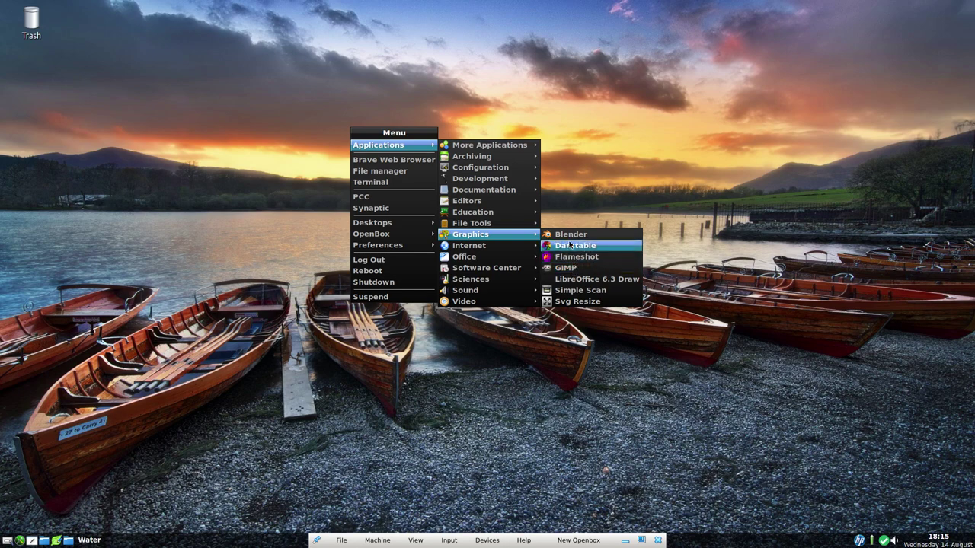
left_click(566, 236)
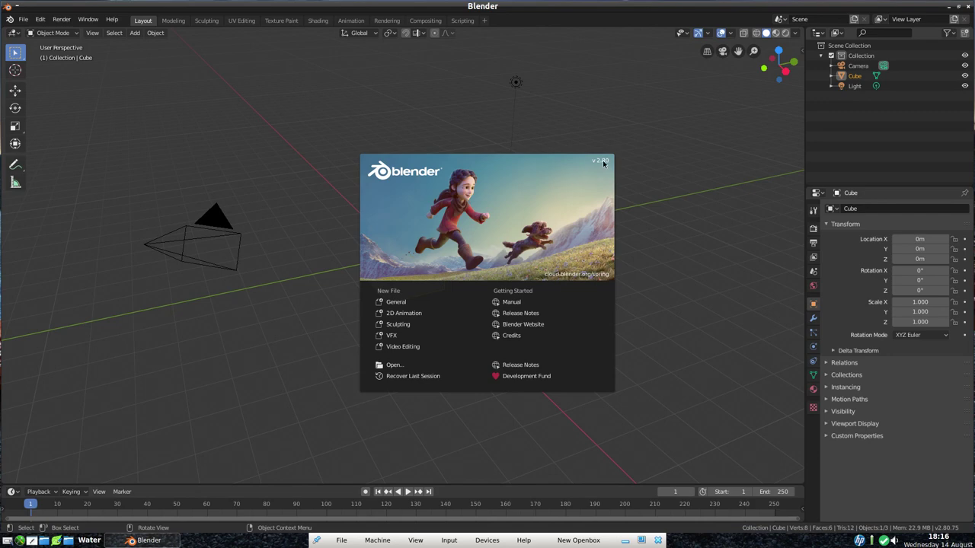
left_click(963, 7)
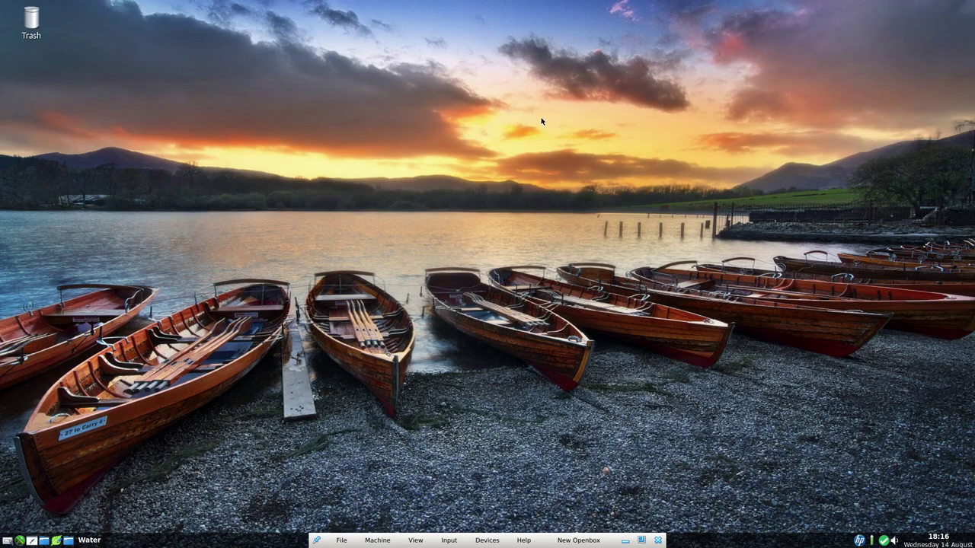
- Start Flameshot from Applications > Graphics
right_click(389, 110)
mouse_move(418, 129)
mouse_move(491, 143)
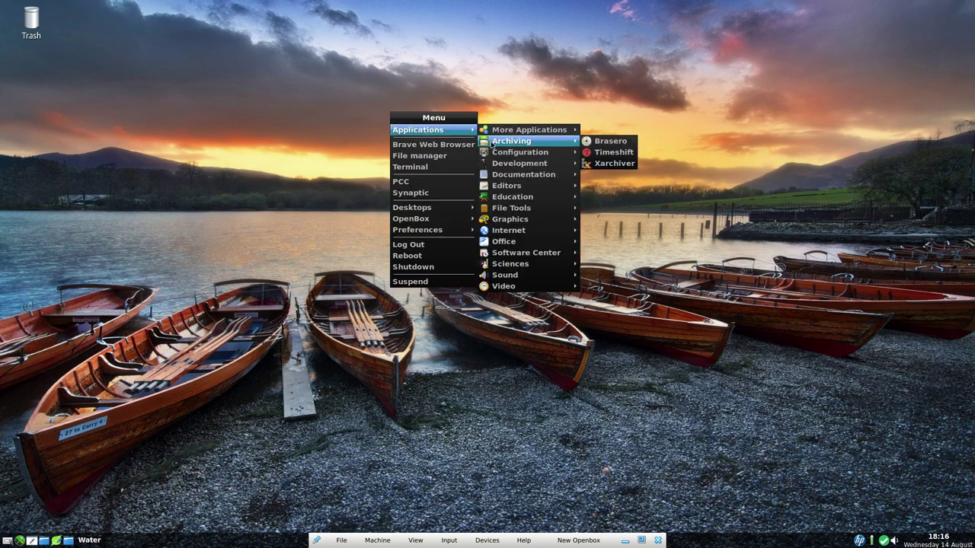
mouse_move(514, 221)
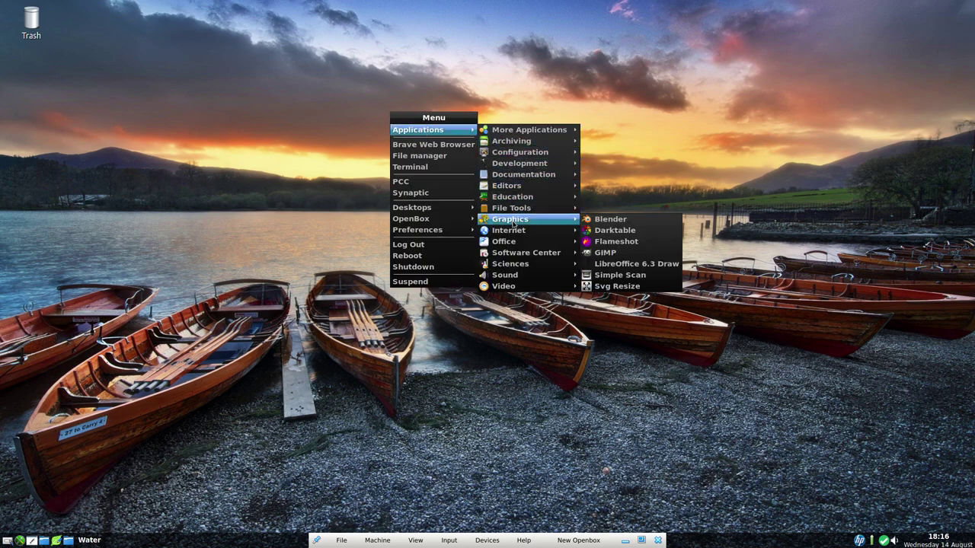
left_click(620, 242)
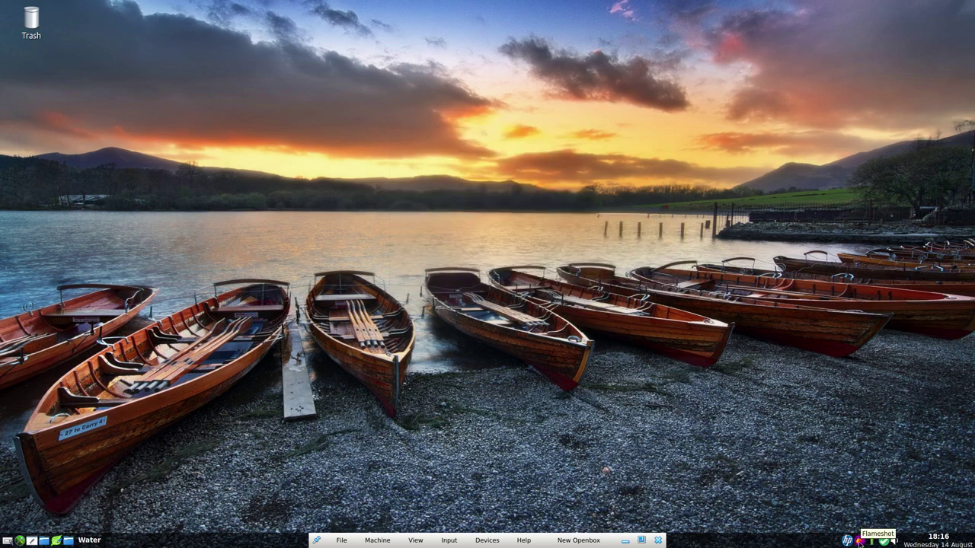
- Begin a Flameshot capture, drag a region over the central boats, then clear and cancel it
left_click(858, 542)
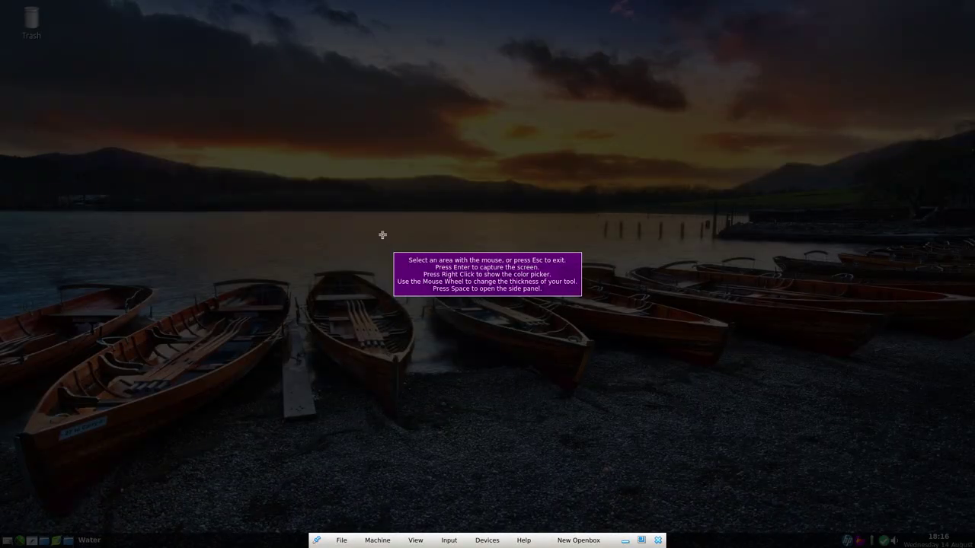
left_click_drag(177, 112, 836, 436)
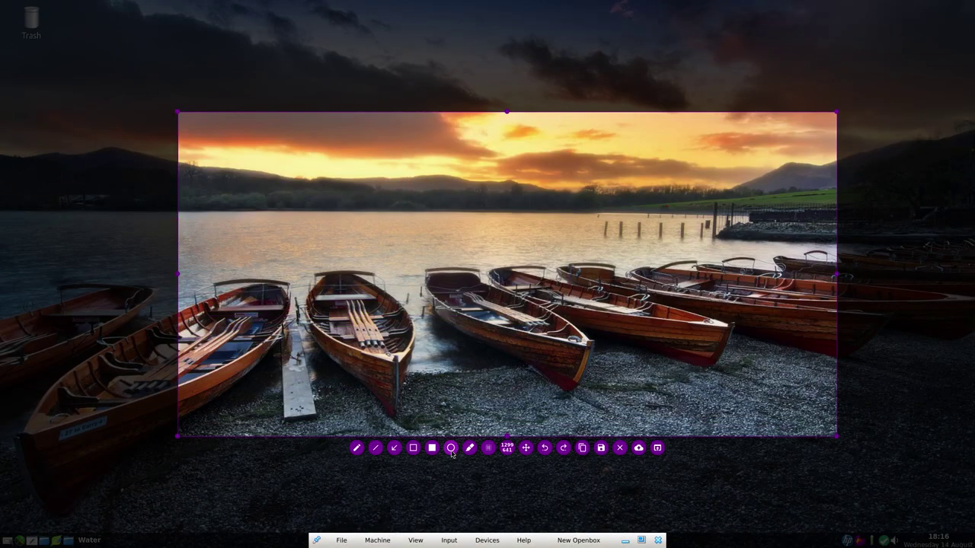
left_click(716, 461)
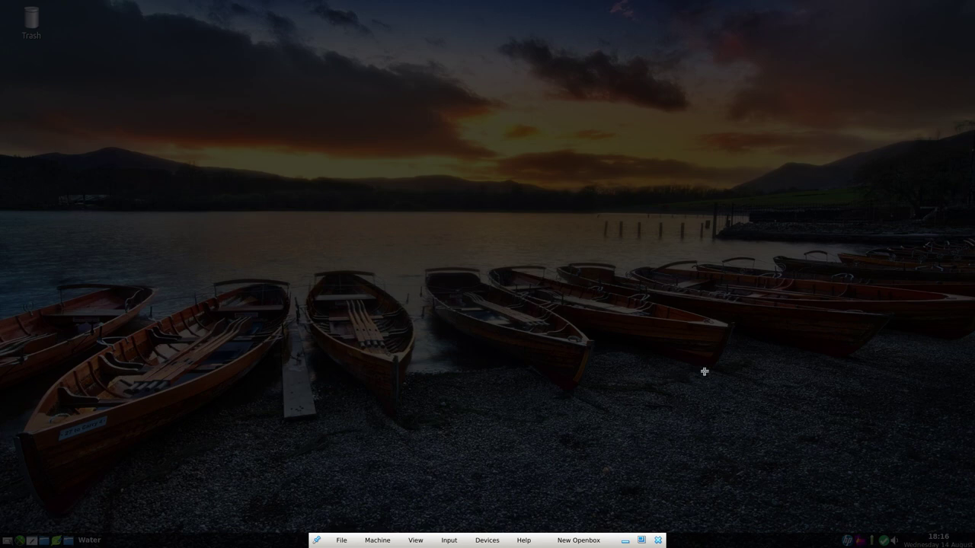
key("Escape")
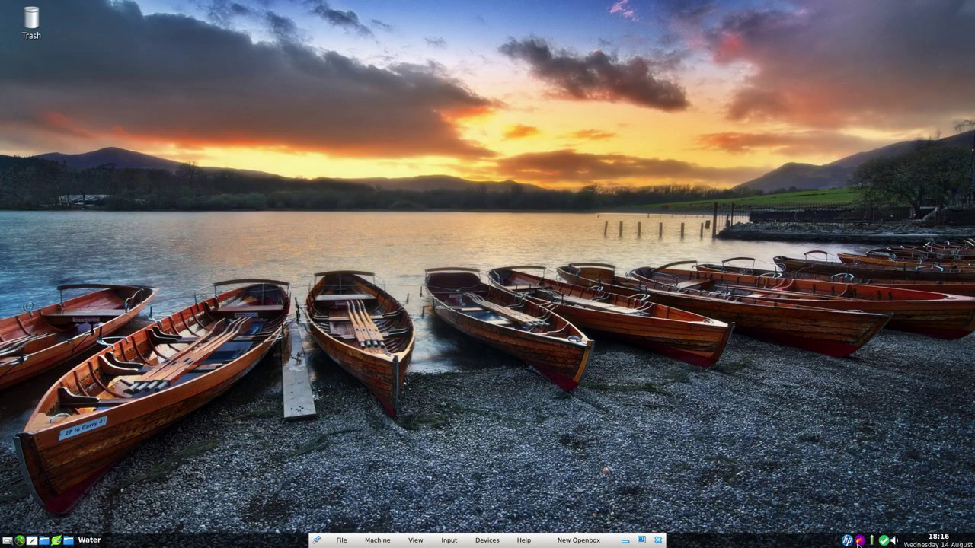
- Quit Flameshot from its tray menu and launch GIMP from Applications > Graphics
right_click(859, 541)
left_click(869, 527)
right_click(440, 110)
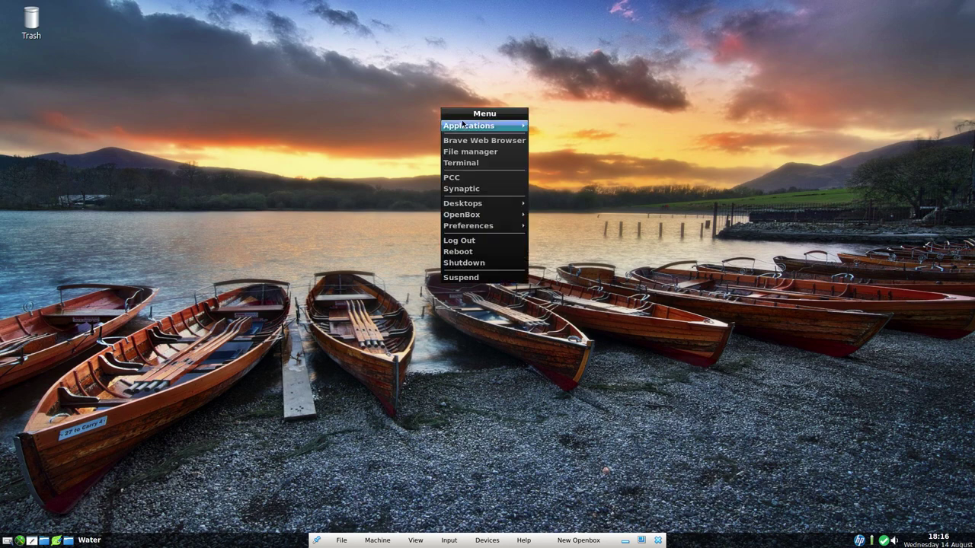
mouse_move(468, 128)
mouse_move(593, 194)
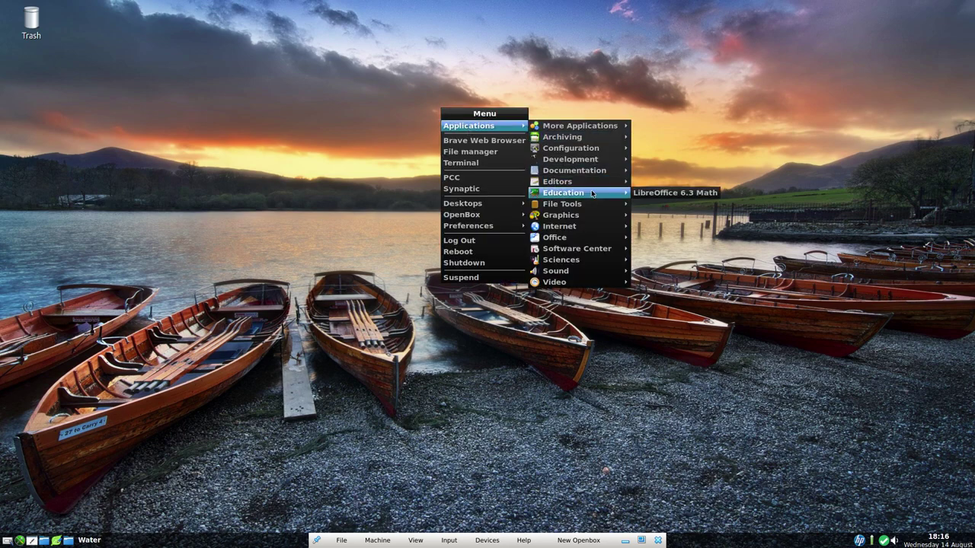
mouse_move(593, 219)
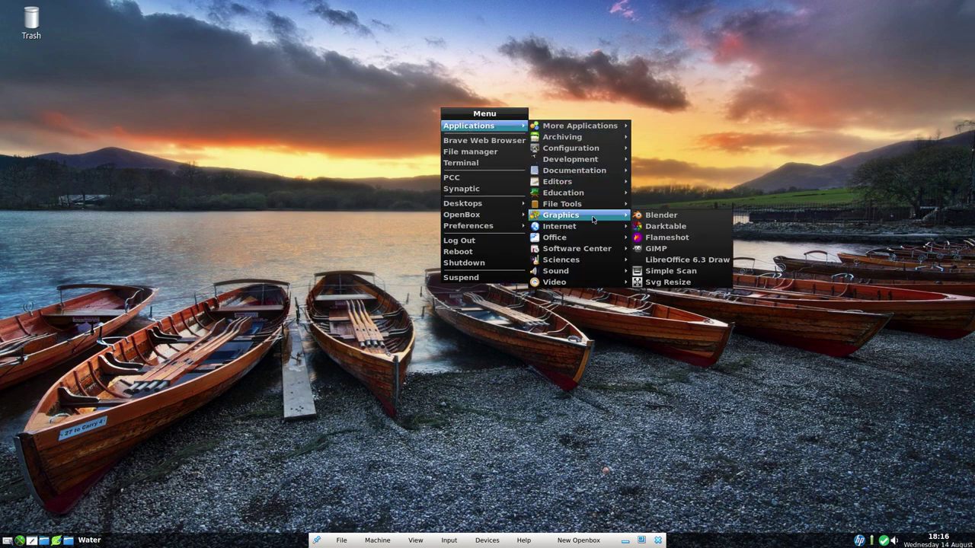
left_click(676, 249)
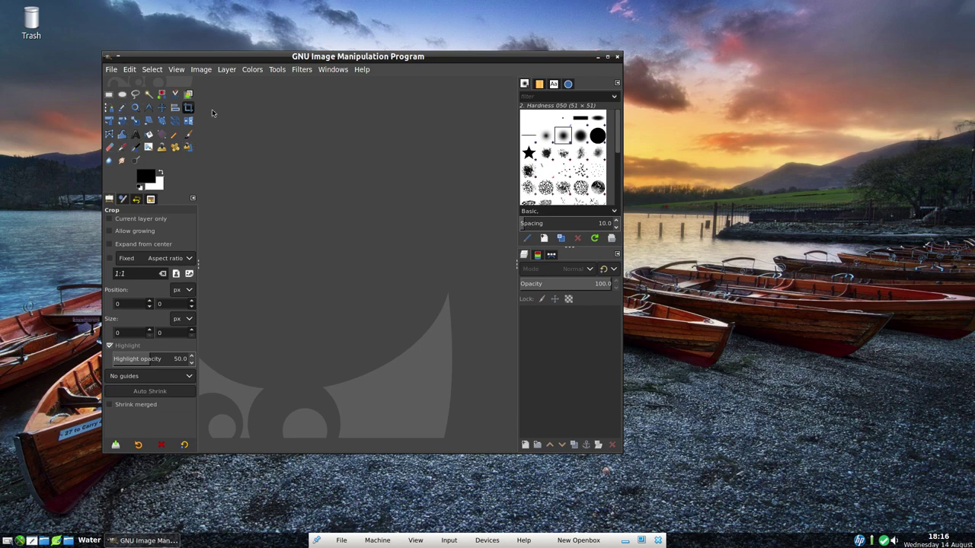
- Confirm GIMP version 2.10.12 in Help > About, then close the dialog and GIMP
left_click(362, 69)
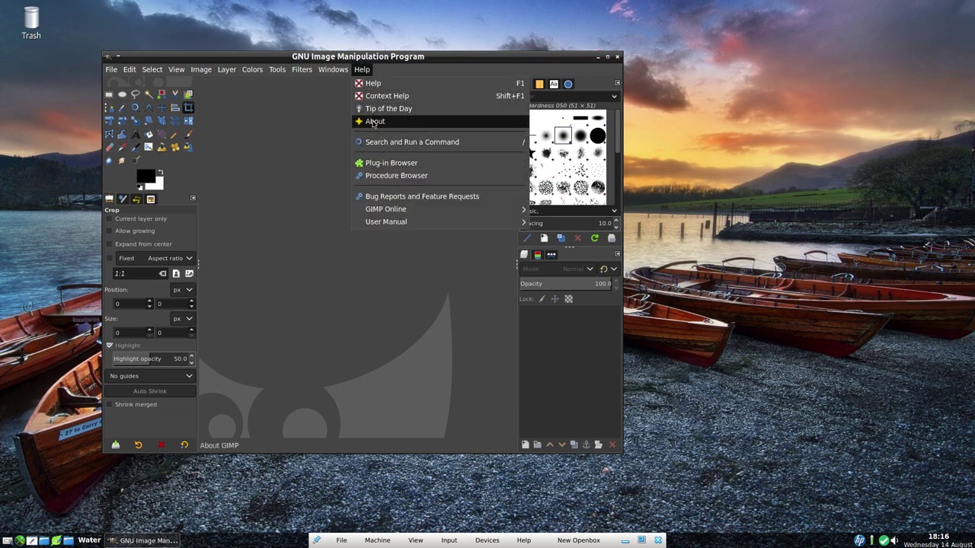
left_click(373, 122)
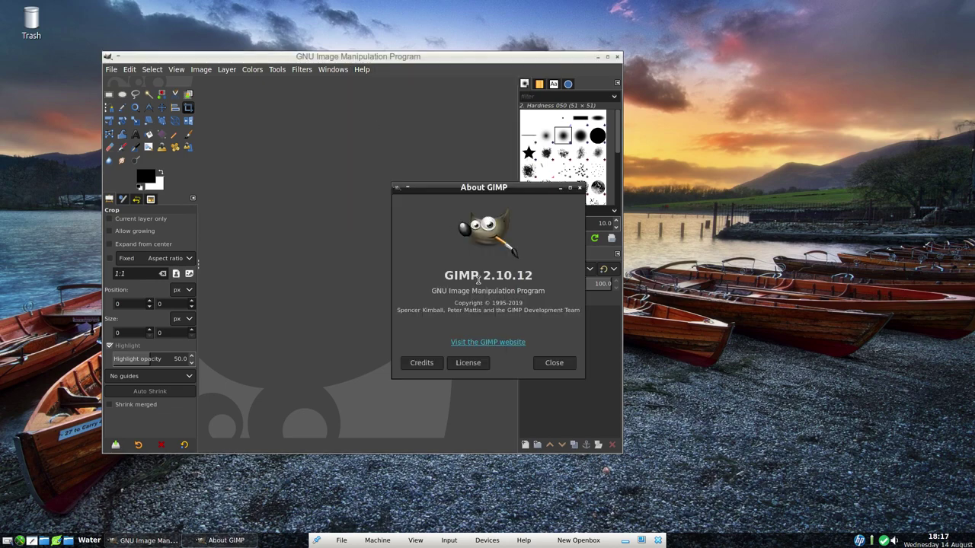
left_click(556, 364)
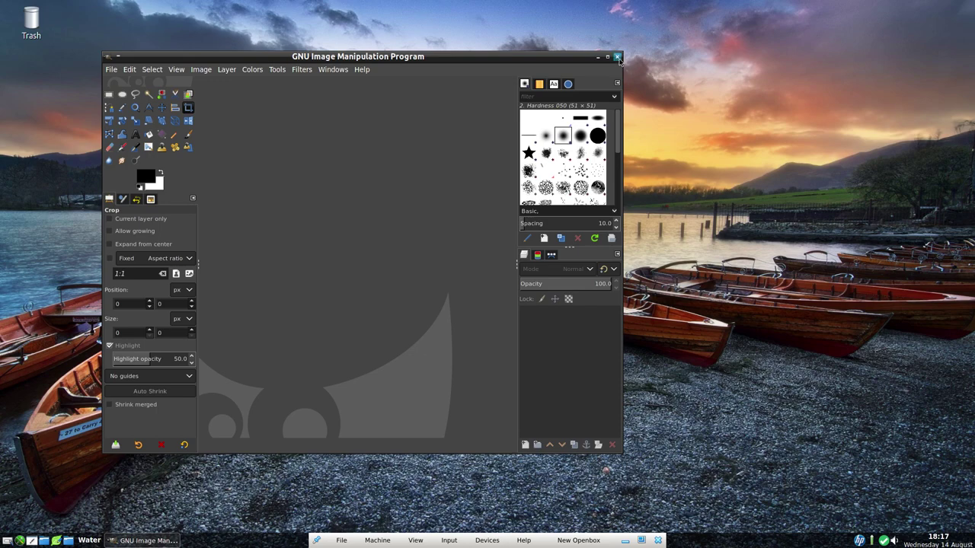
left_click(617, 57)
right_click(443, 89)
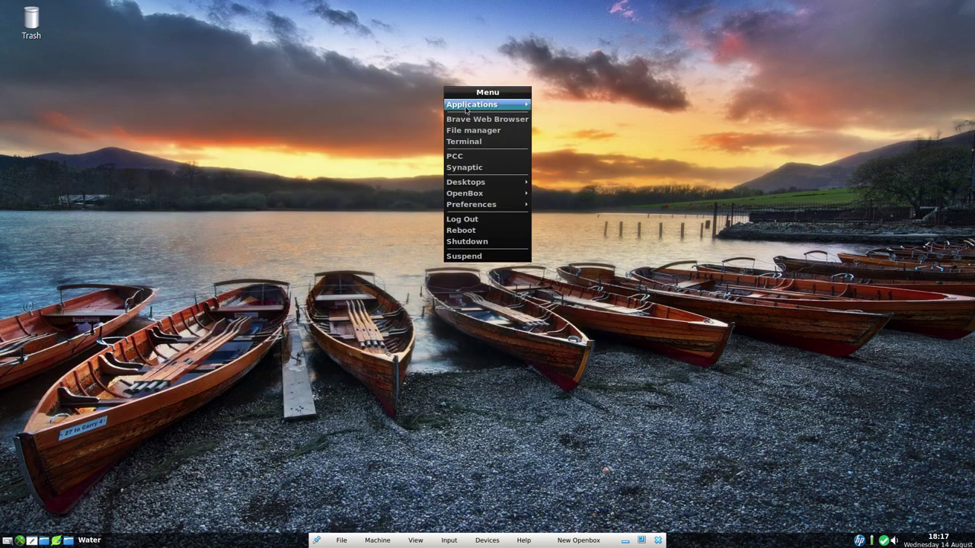
mouse_move(472, 104)
mouse_move(583, 209)
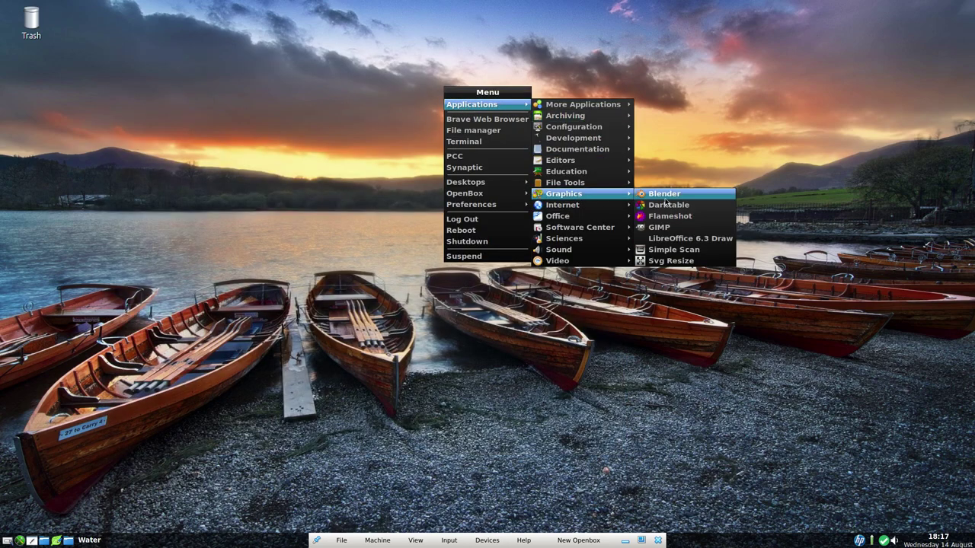
left_click(686, 261)
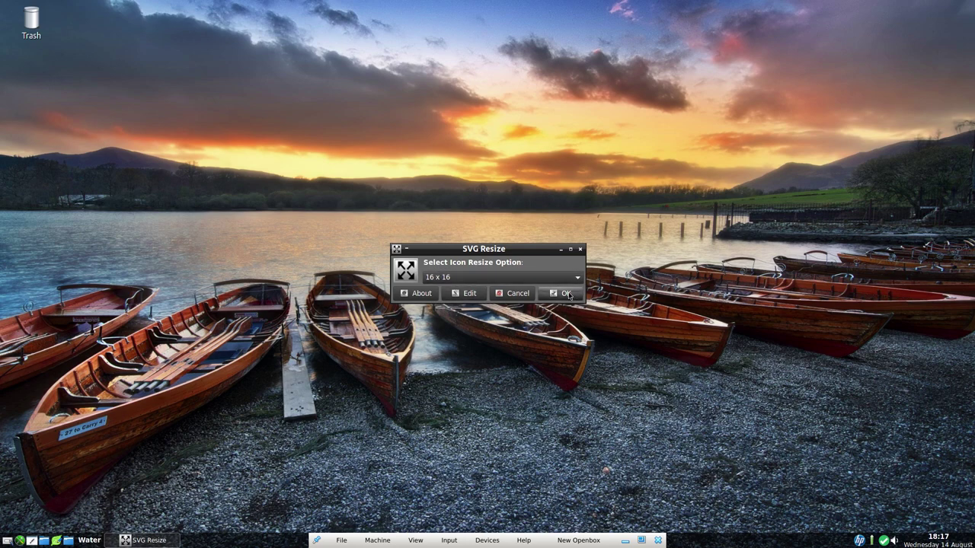
left_click(520, 297)
right_click(398, 122)
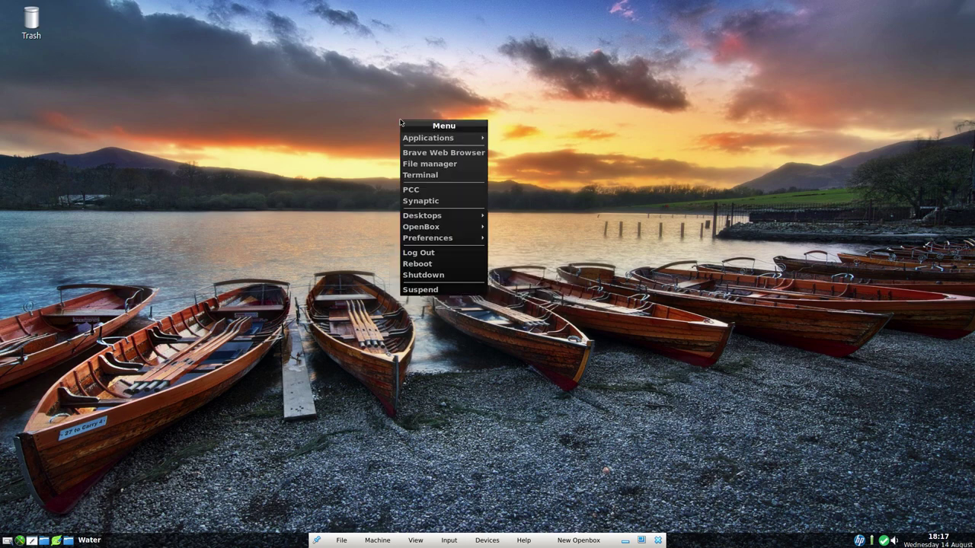
- Show the Internet submenu under Applications in the Openbox root menu
mouse_move(430, 139)
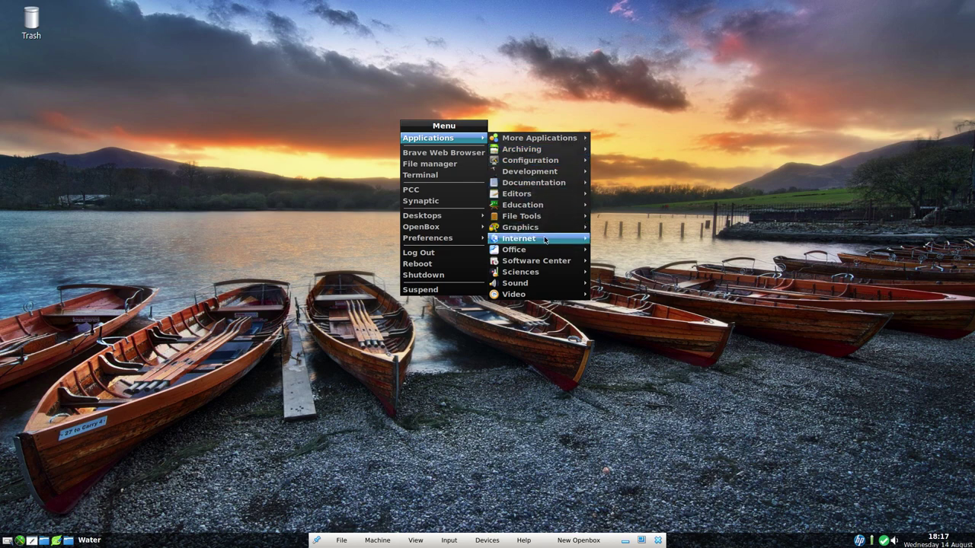
mouse_move(545, 240)
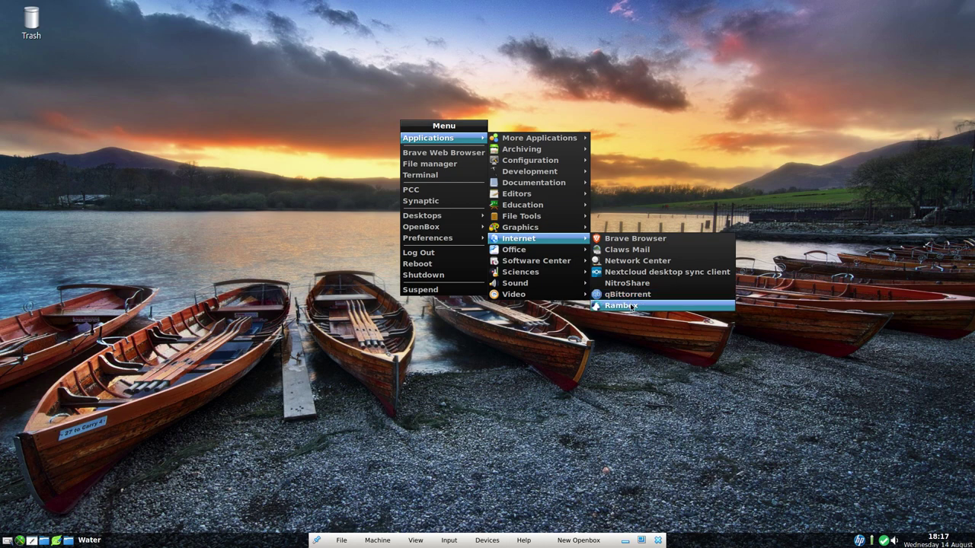
- Launch Rambox, dismiss the Rambox Pro promotion, and scroll through the service list
left_click(630, 306)
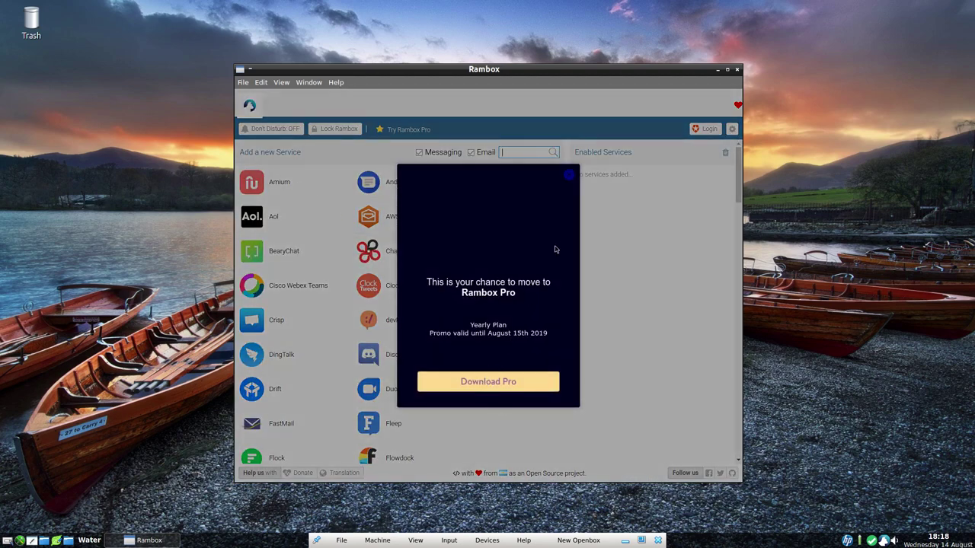
left_click(570, 175)
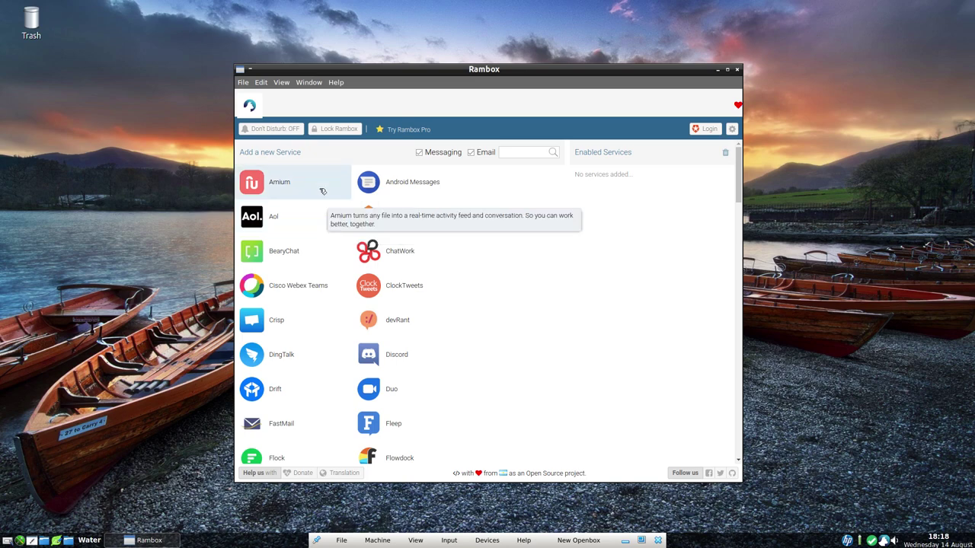
scroll(323, 192, "down", 5)
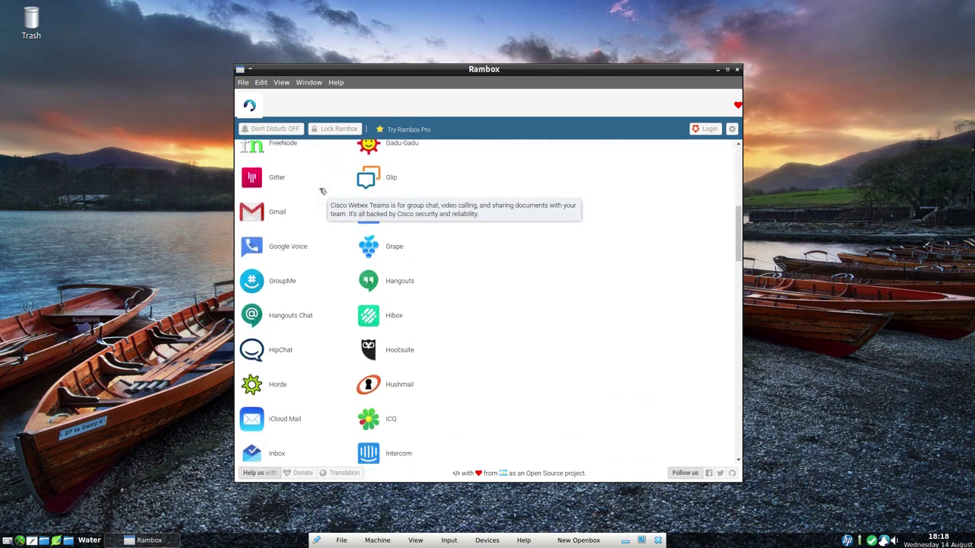
scroll(323, 191, "down", 4)
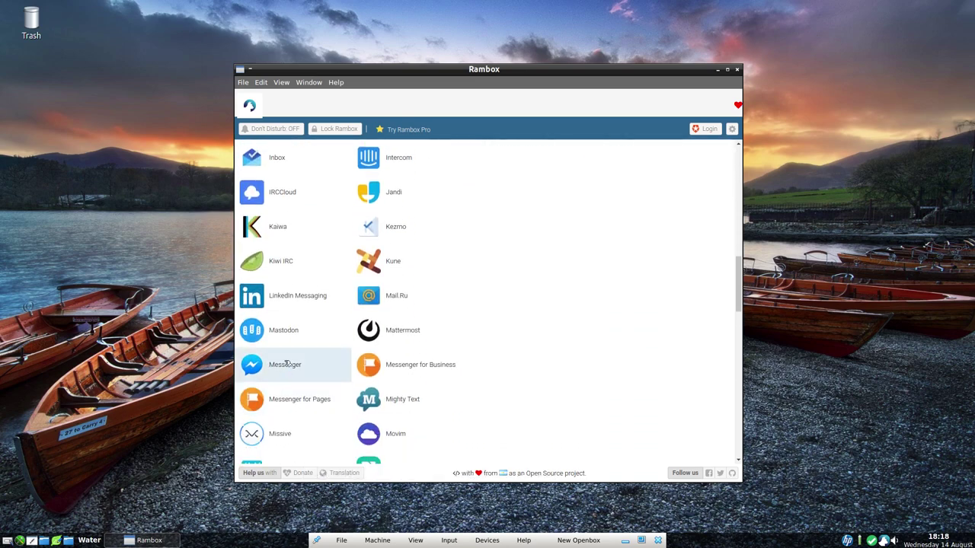
scroll(306, 331, "down", 2)
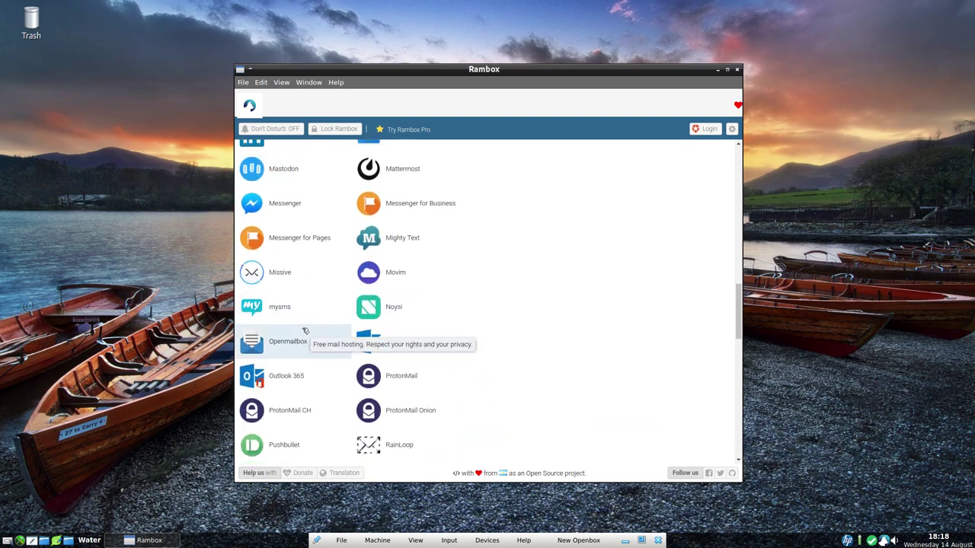
scroll(305, 332, "down", 5)
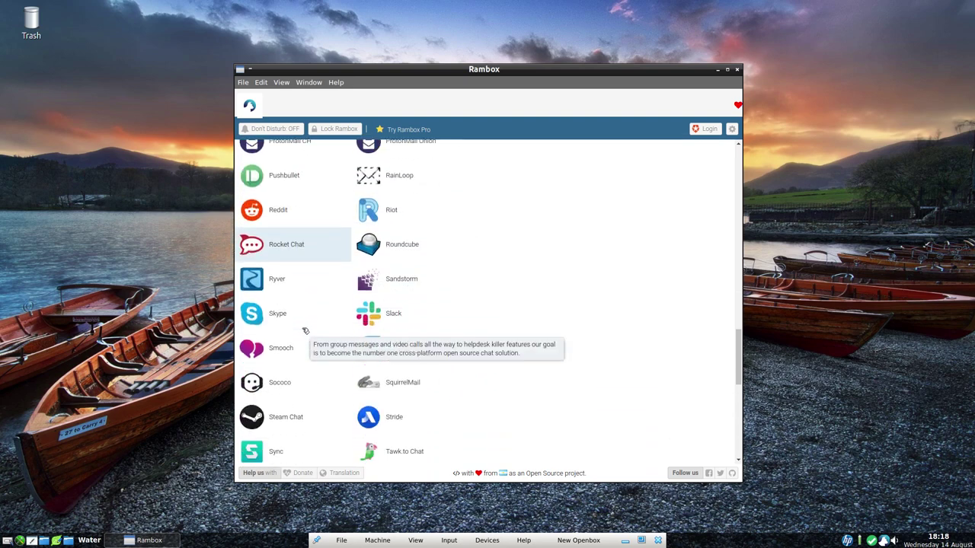
scroll(305, 331, "down", 3)
scroll(305, 331, "up", 10)
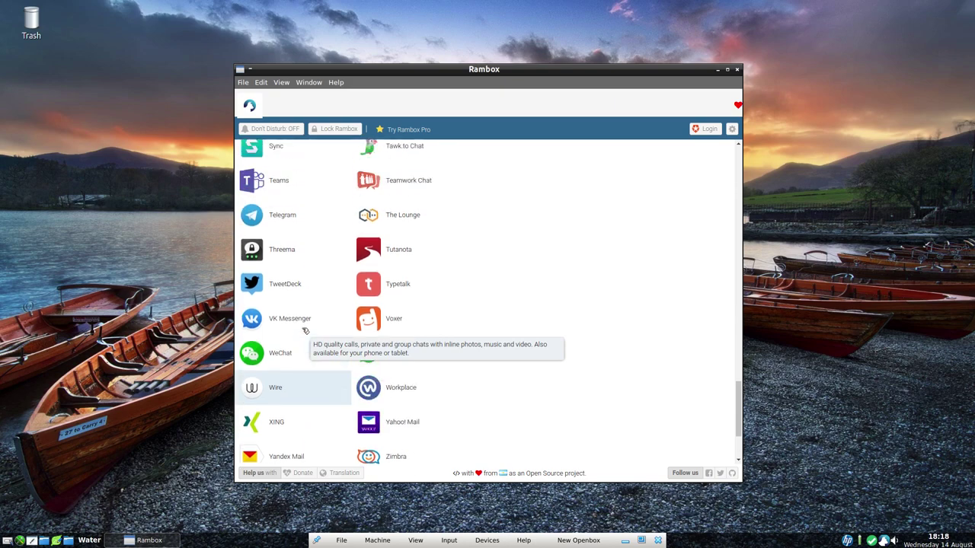
scroll(306, 331, "up", 5)
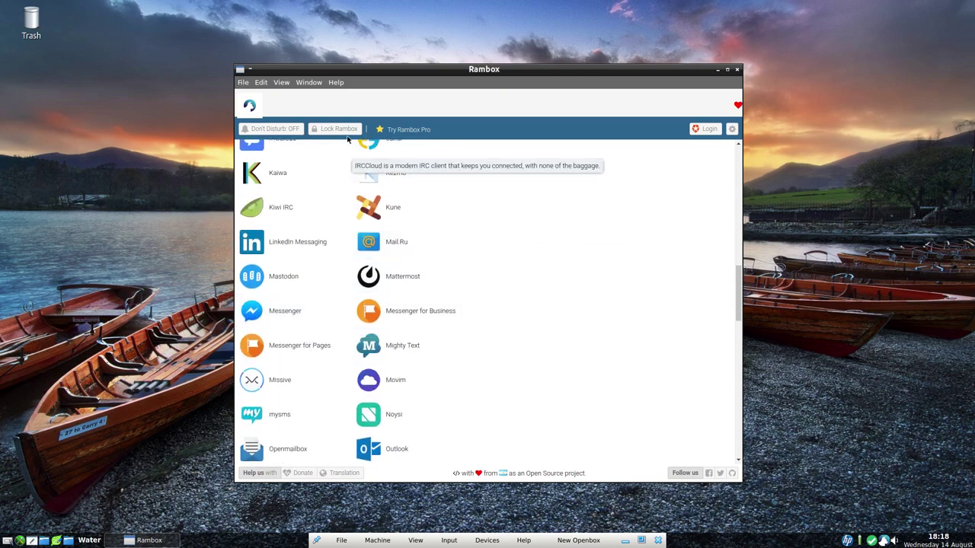
- Confirm Rambox version 0.6.9 in Help > About, then quit Rambox
left_click(336, 82)
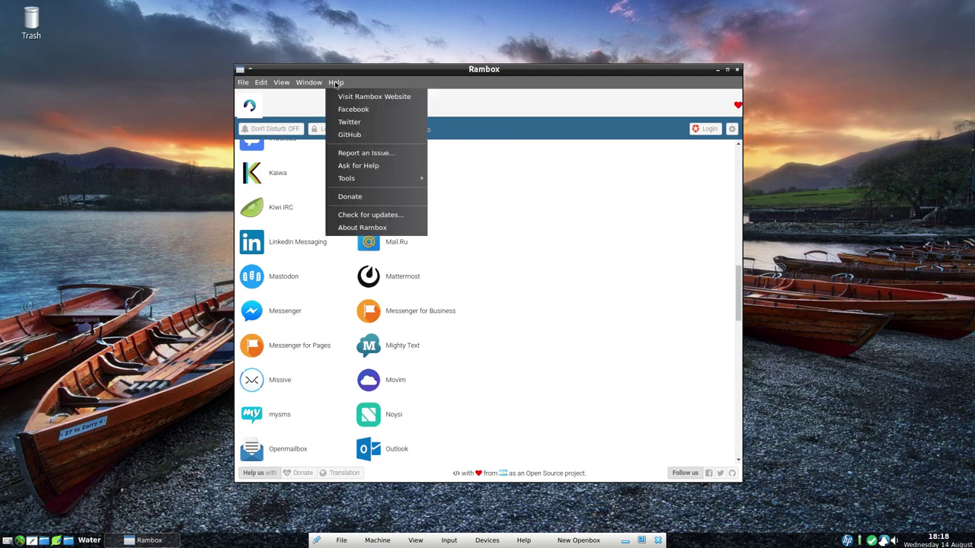
left_click(372, 227)
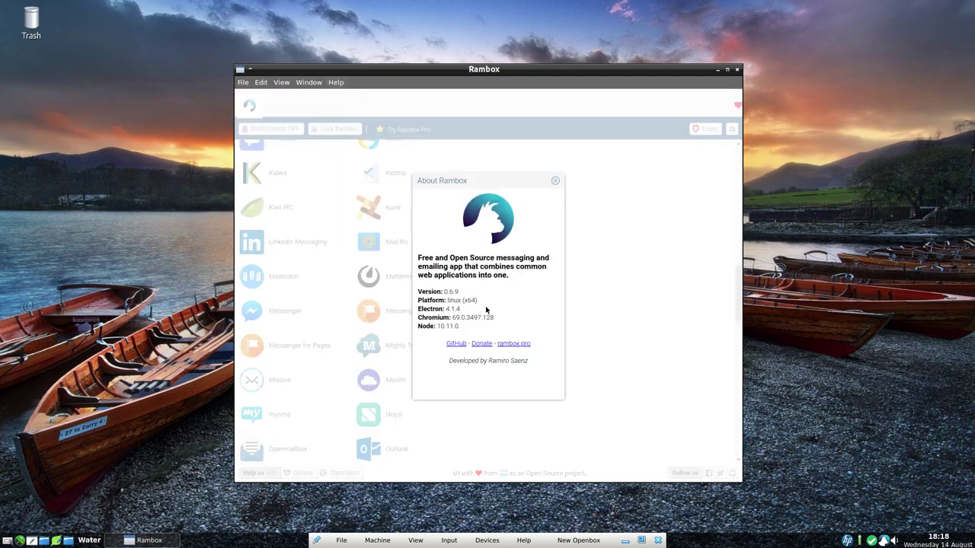
left_click(555, 180)
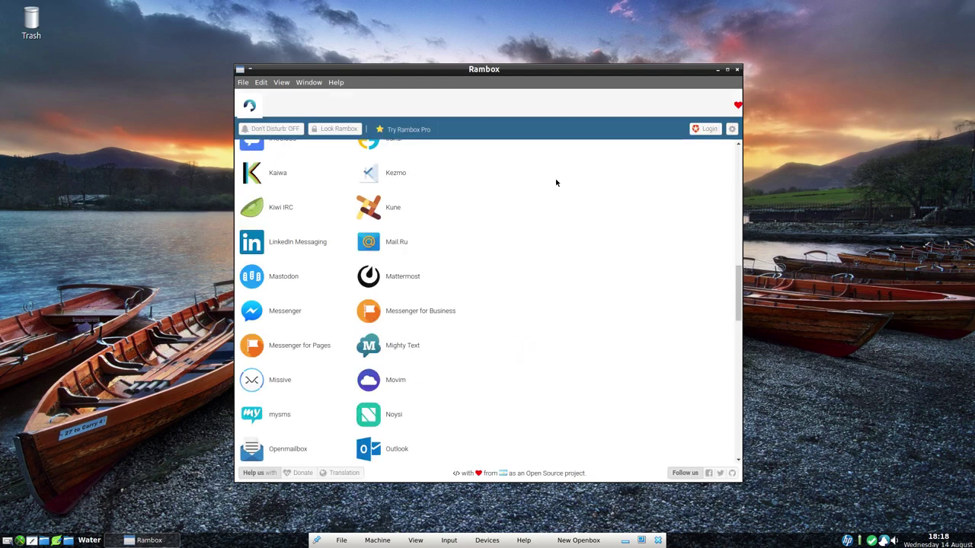
left_click(736, 70)
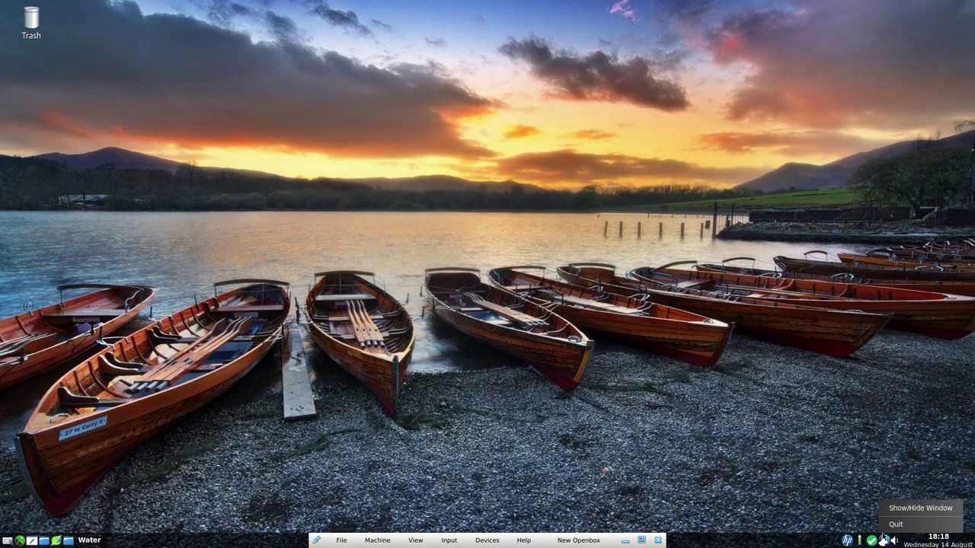
right_click(418, 96)
- Launch LibreOffice 6.3 Writer and turn off Show tips on startup
mouse_move(439, 115)
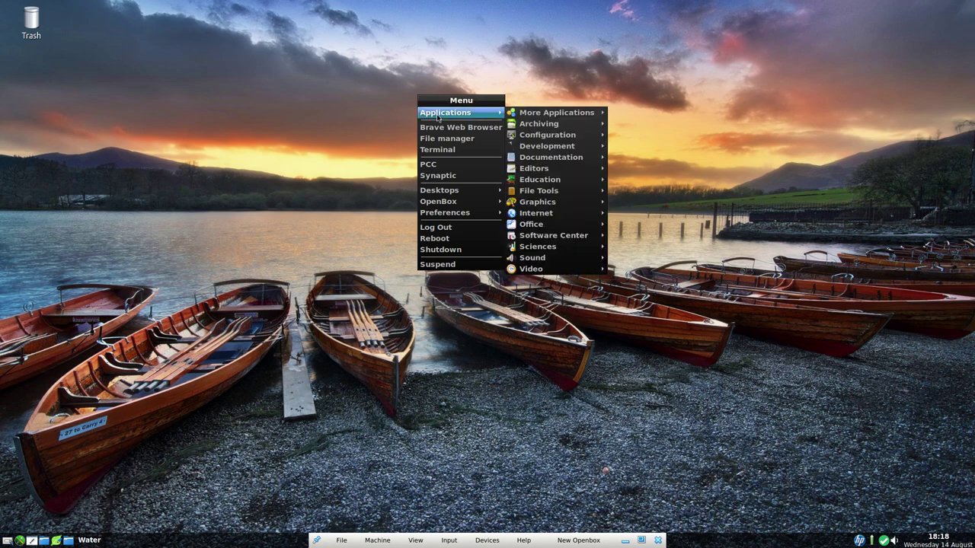
mouse_move(560, 240)
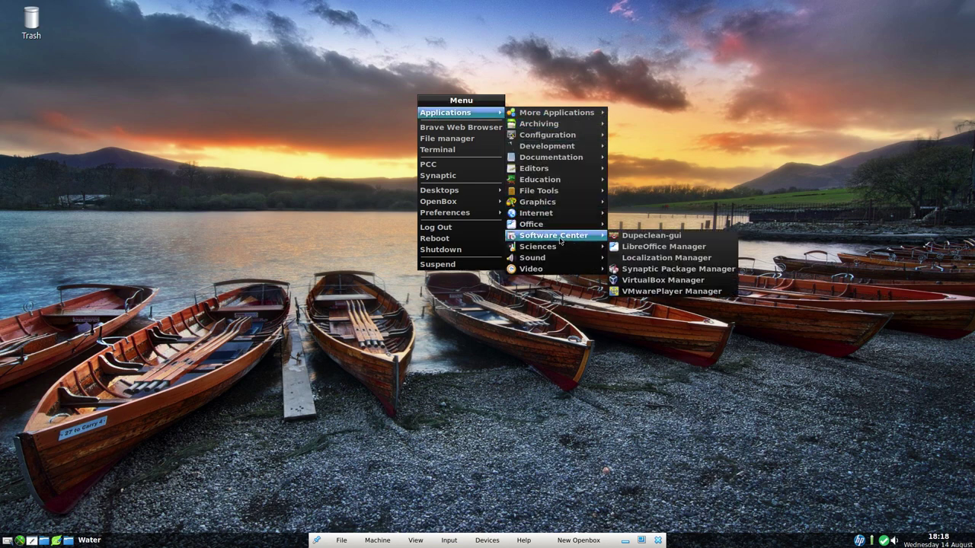
mouse_move(550, 214)
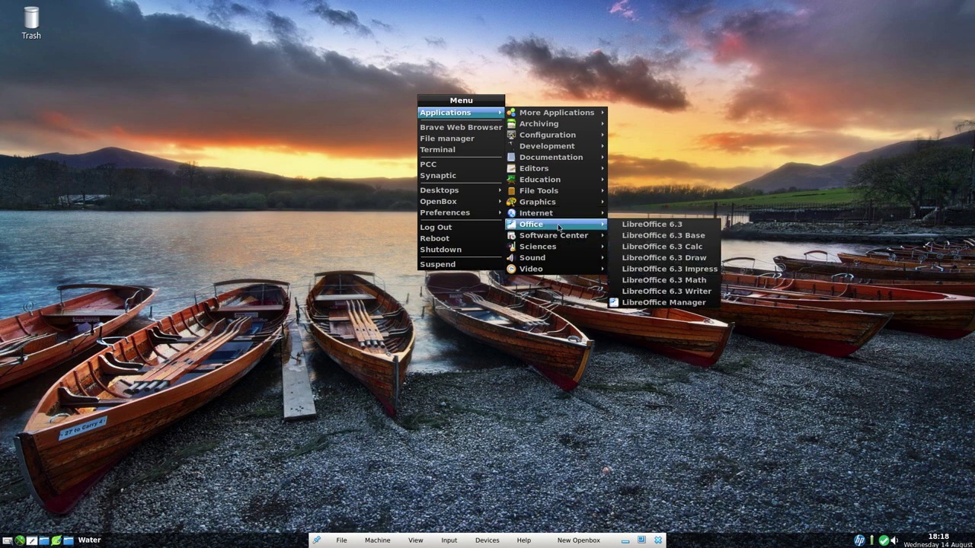
left_click(659, 291)
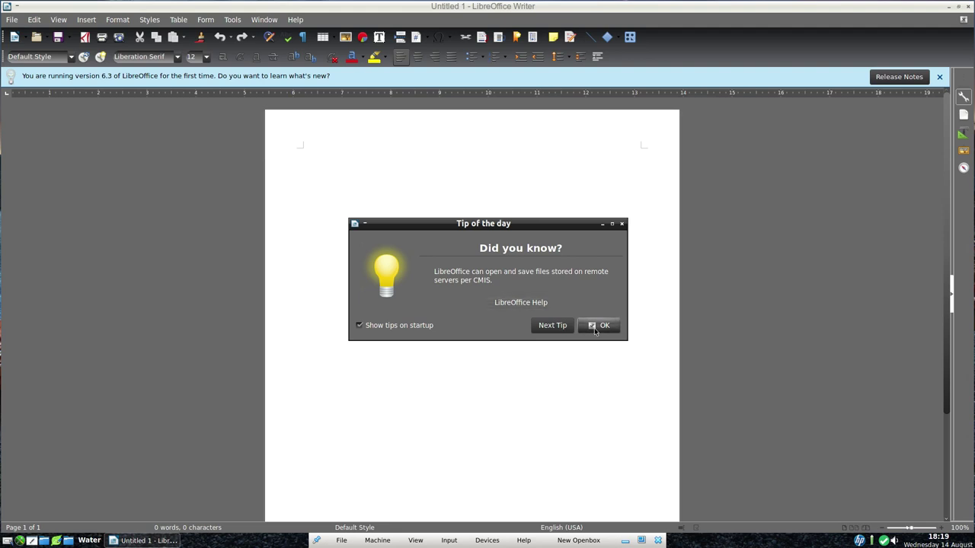
left_click(371, 326)
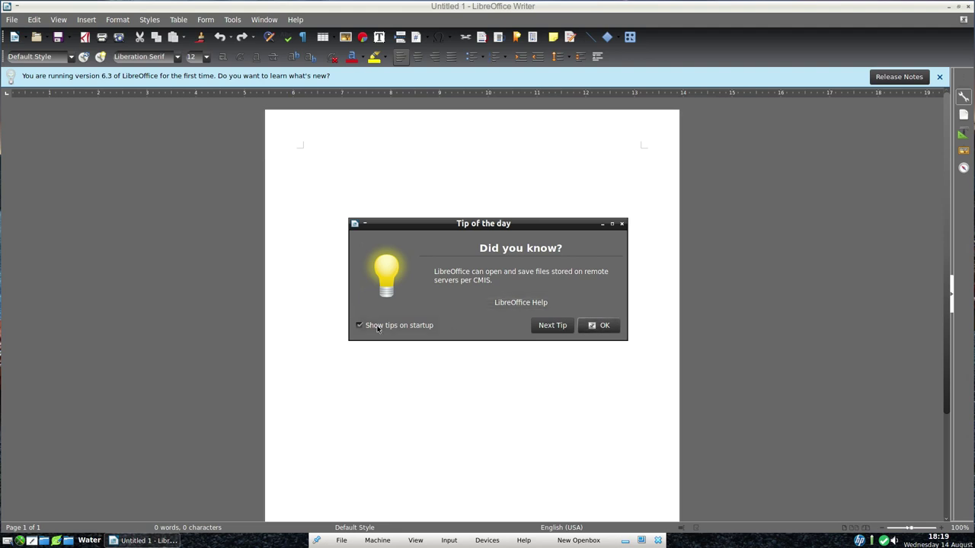
left_click(592, 325)
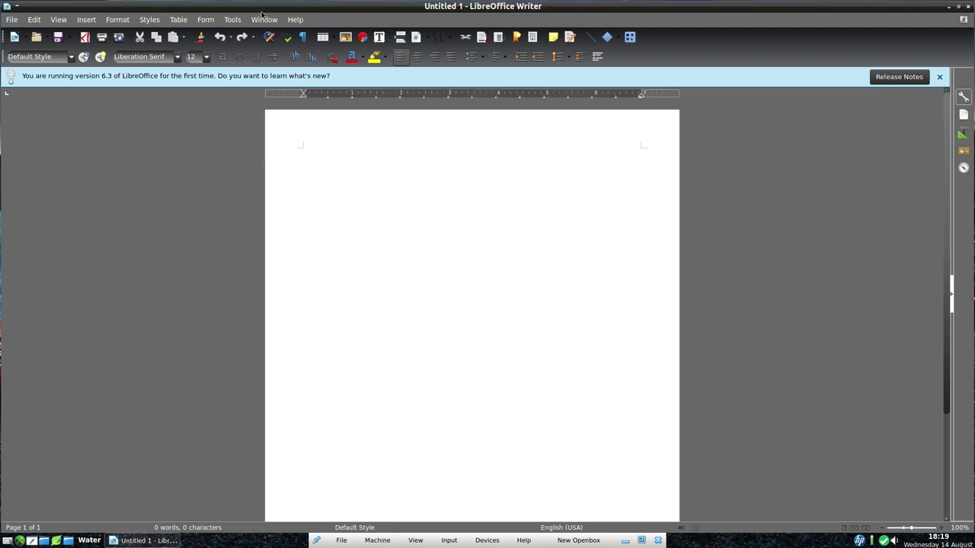
- Confirm LibreOffice version 6.3.0.4 in Help > About, then close Writer
left_click(294, 21)
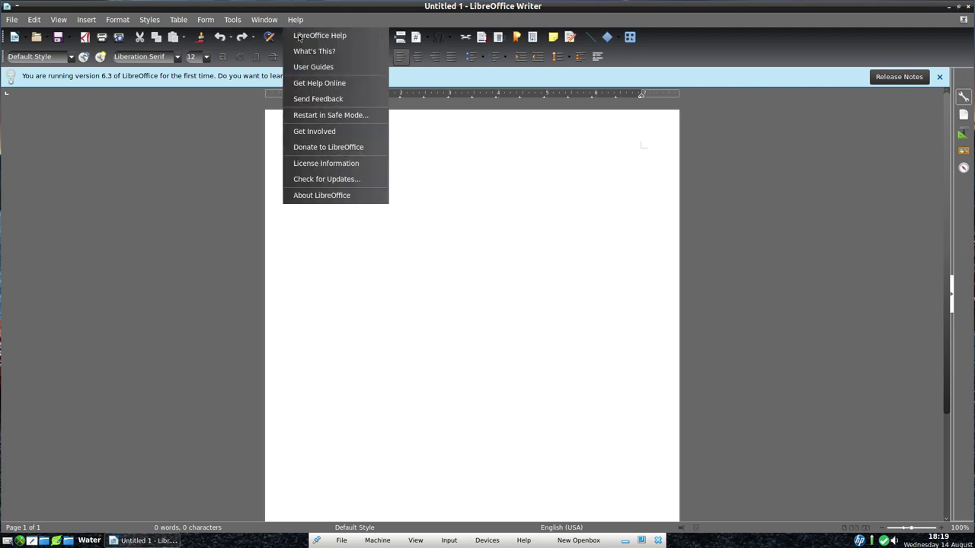
left_click(338, 199)
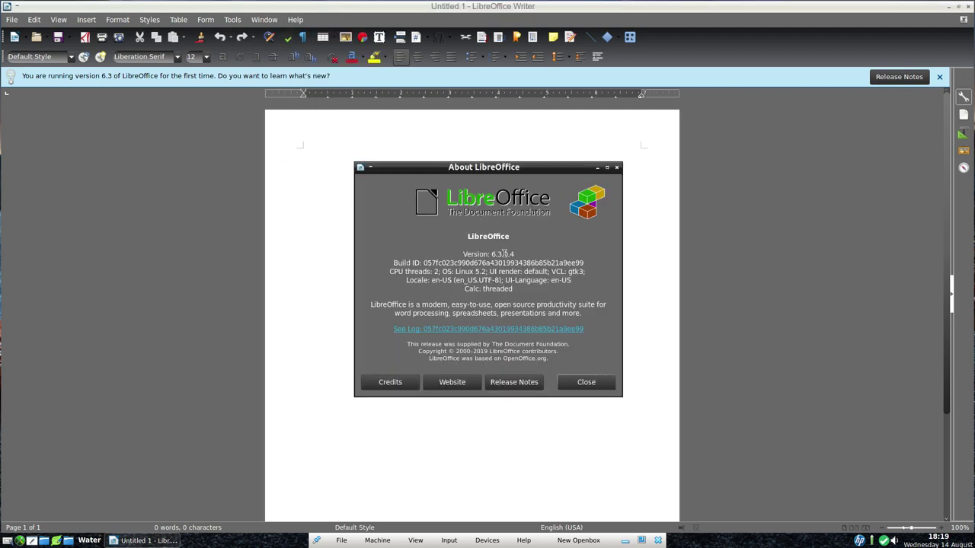
left_click(589, 382)
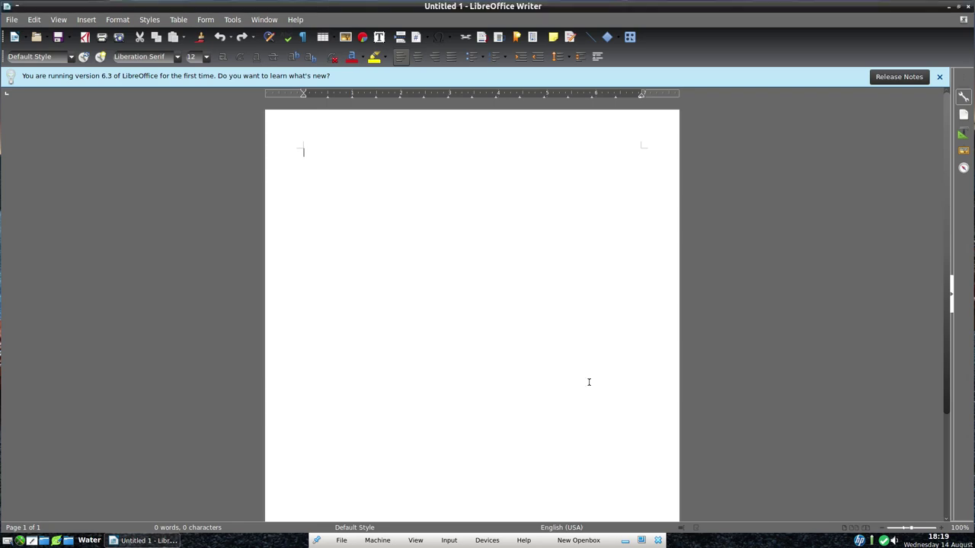
left_click(969, 6)
- Browse the Office, Software Center and Sciences menus, ending on the Sound apps list
right_click(442, 141)
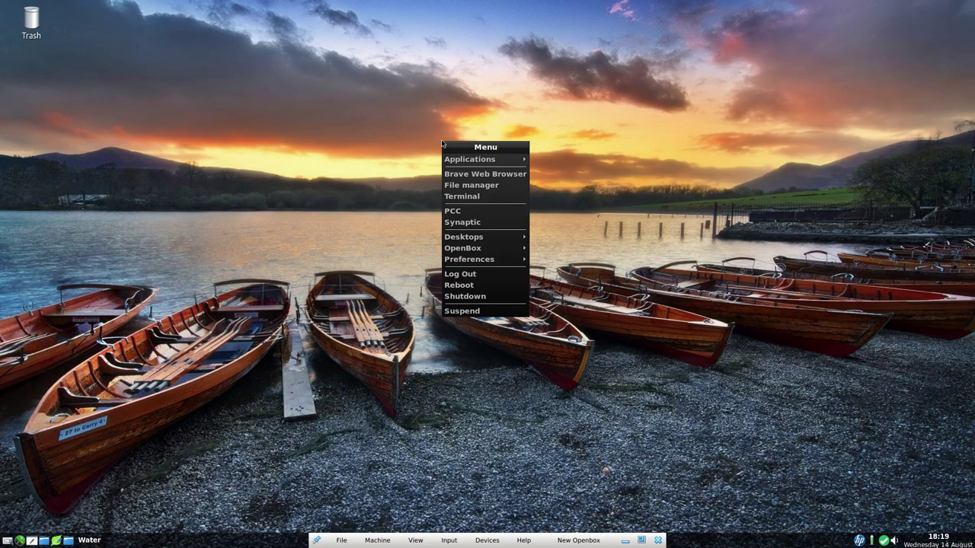
mouse_move(452, 159)
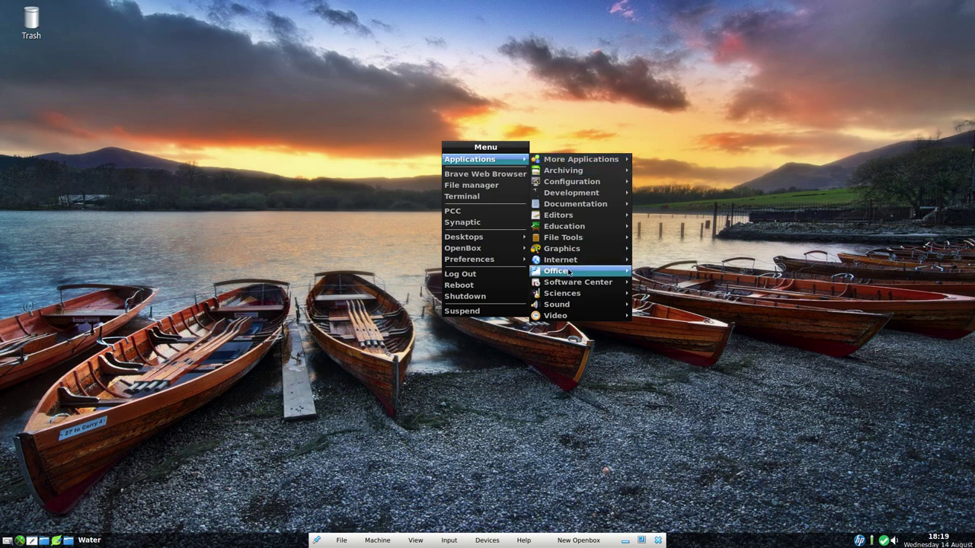
mouse_move(569, 275)
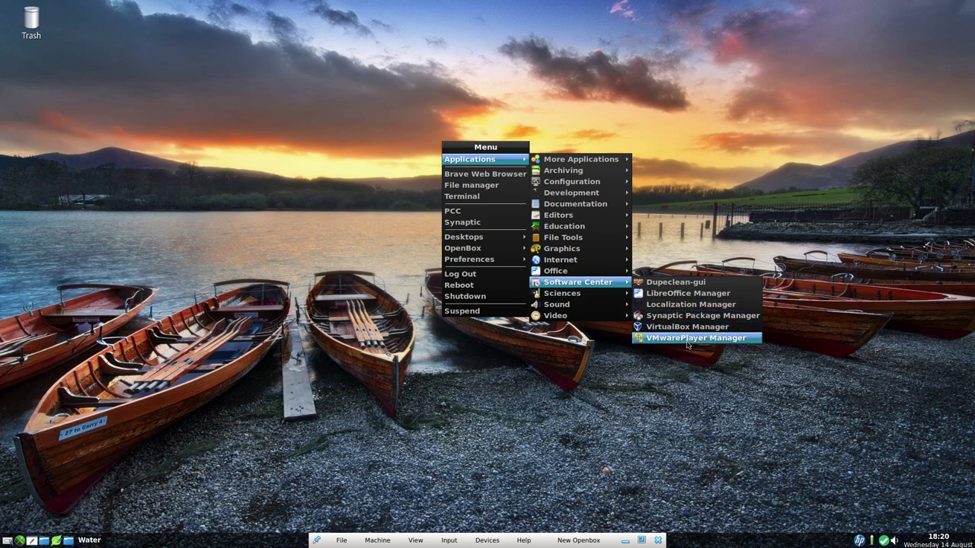
mouse_move(571, 296)
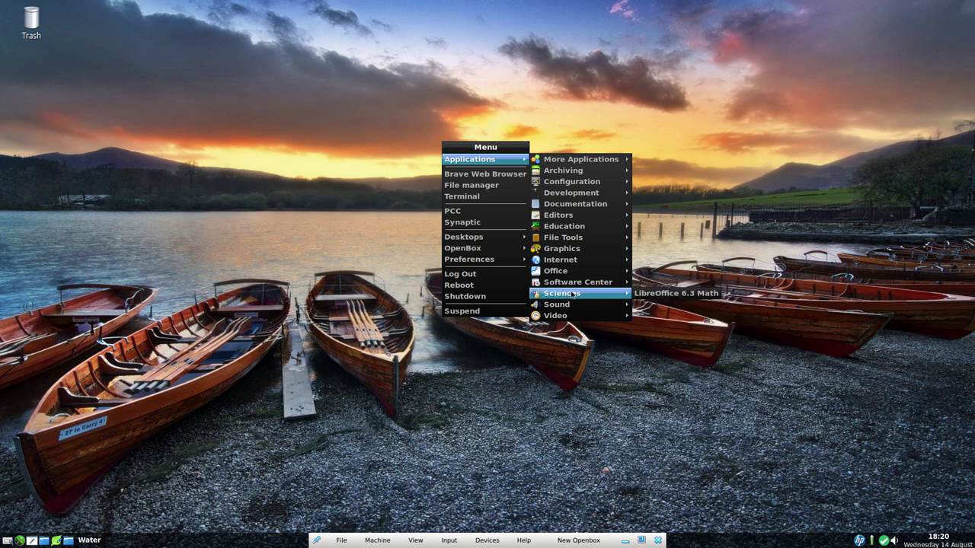
mouse_move(593, 307)
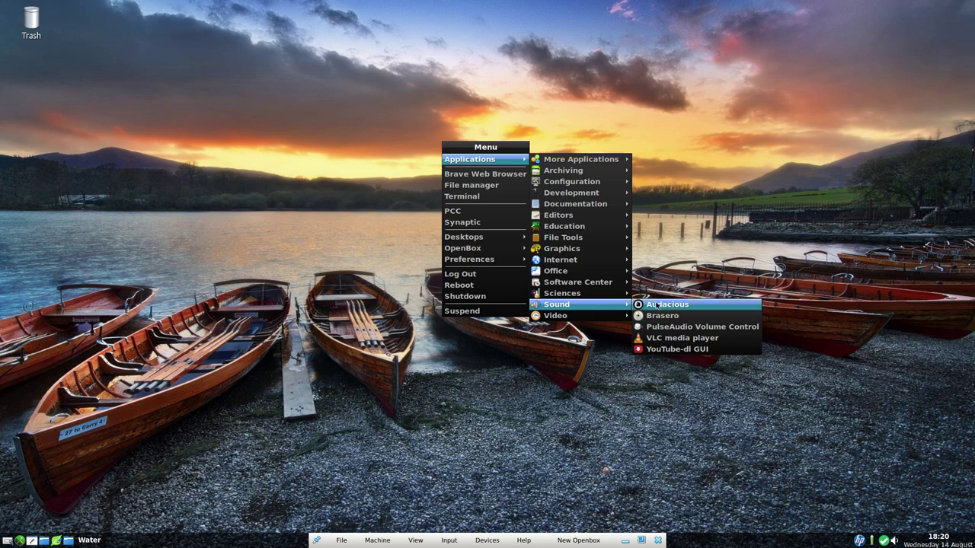
- Launch Audacious, review its Effect and Input plugin lists in Settings > Plugins, then close settings
left_click(657, 306)
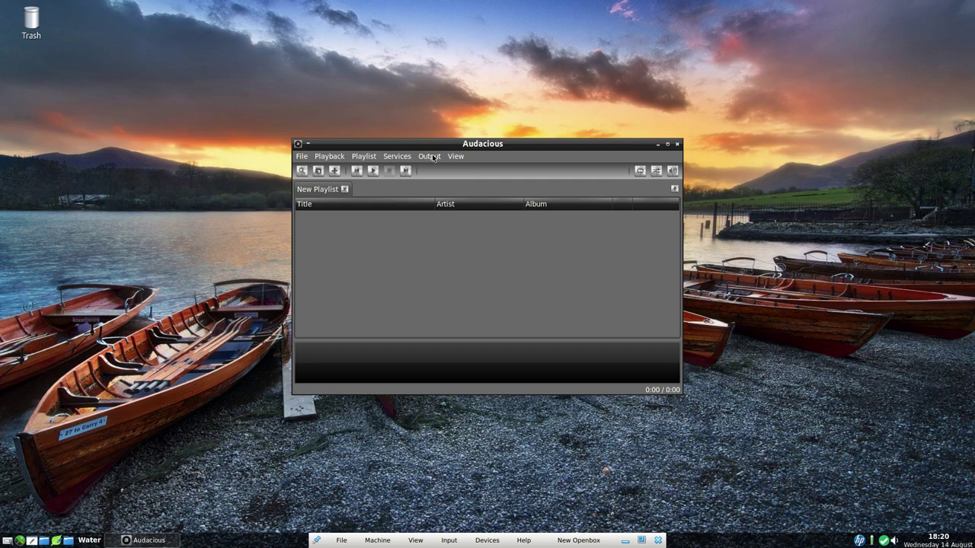
left_click(456, 156)
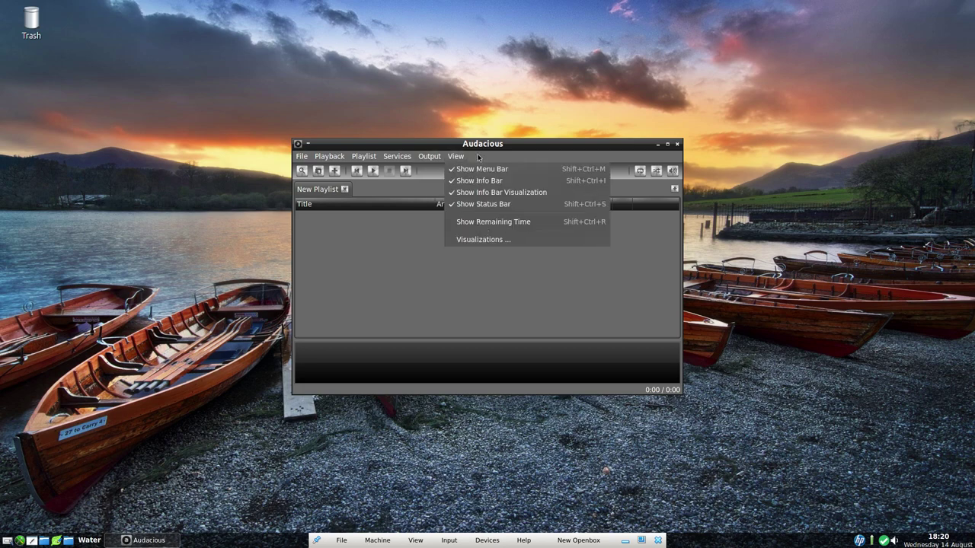
left_click(485, 239)
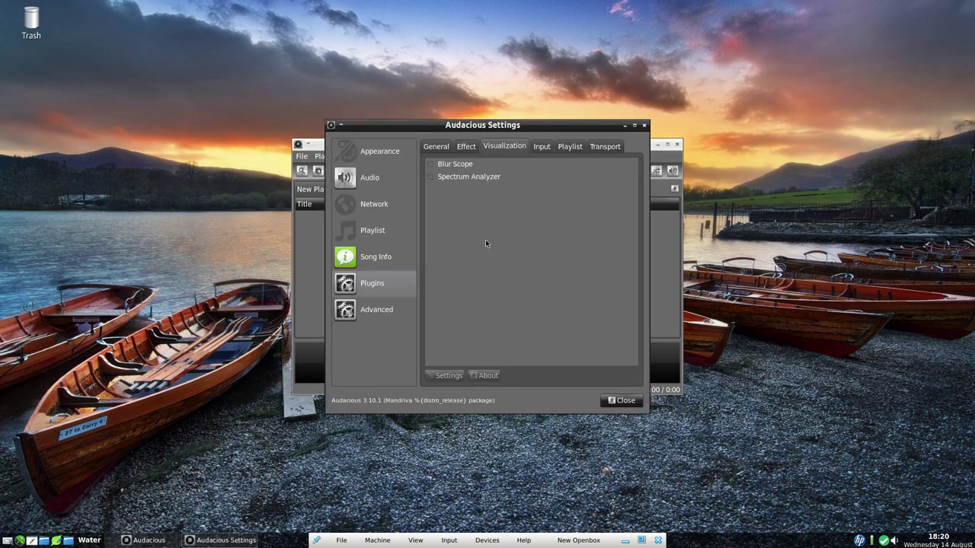
left_click(623, 402)
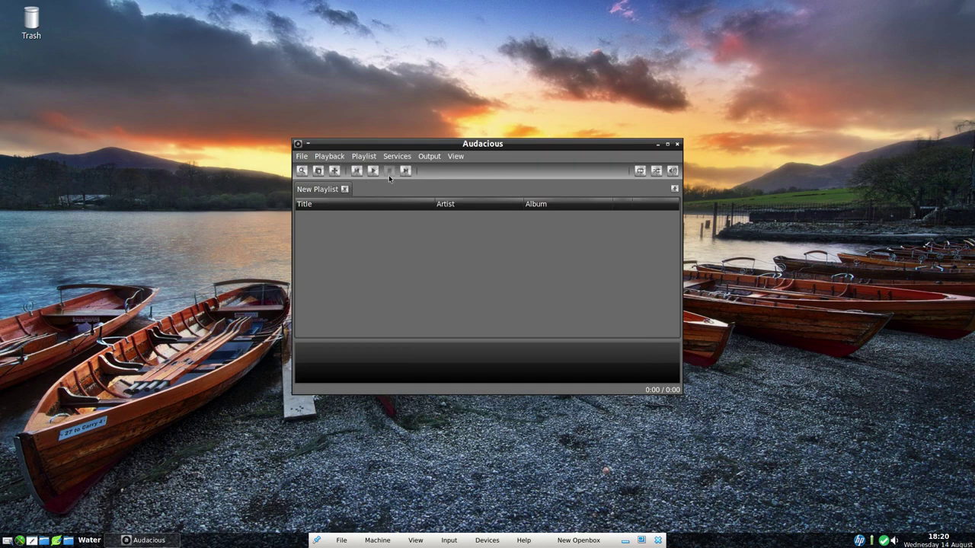
left_click(454, 157)
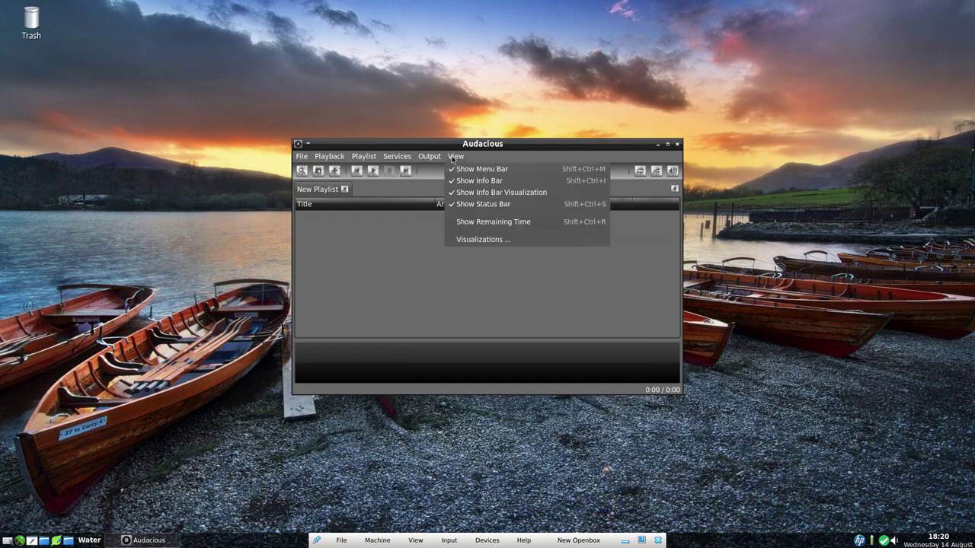
left_click(471, 240)
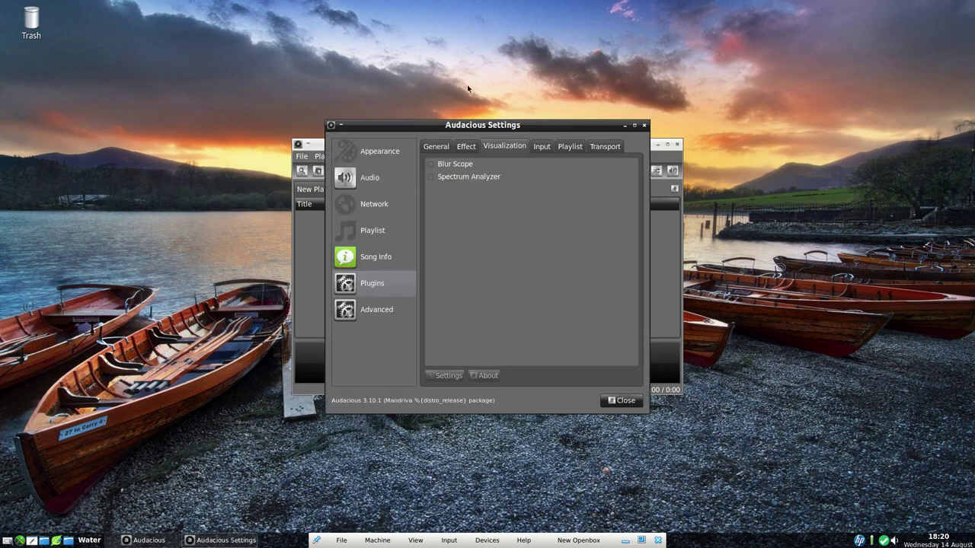
left_click(465, 149)
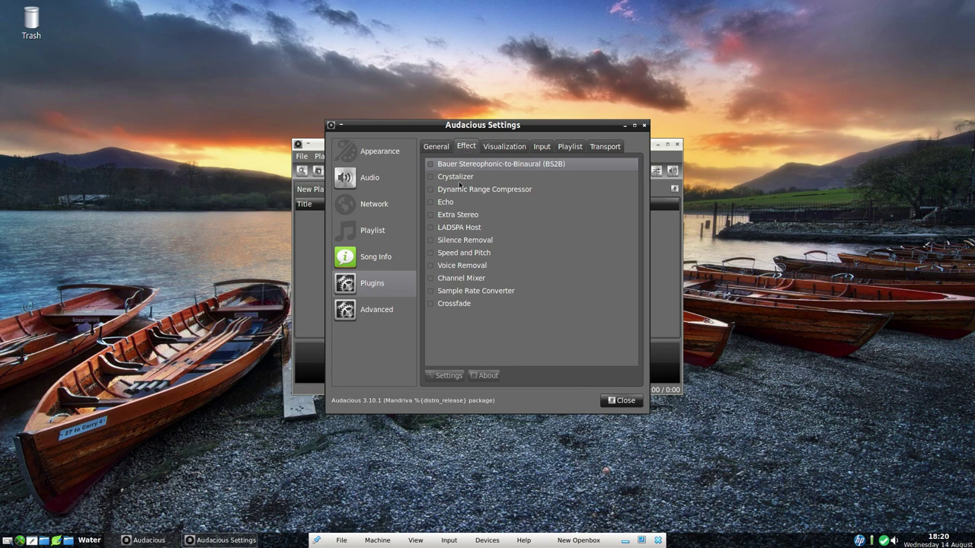
left_click(542, 147)
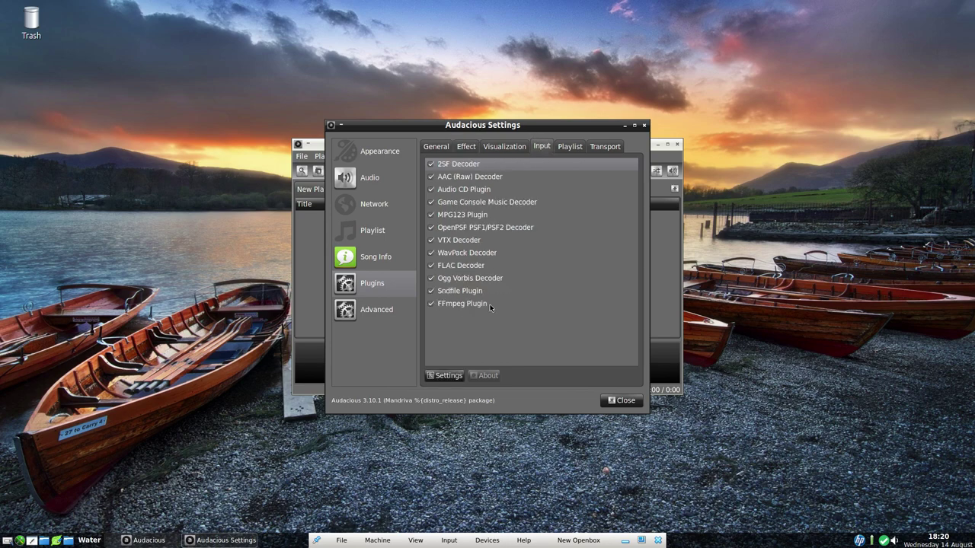
left_click(620, 401)
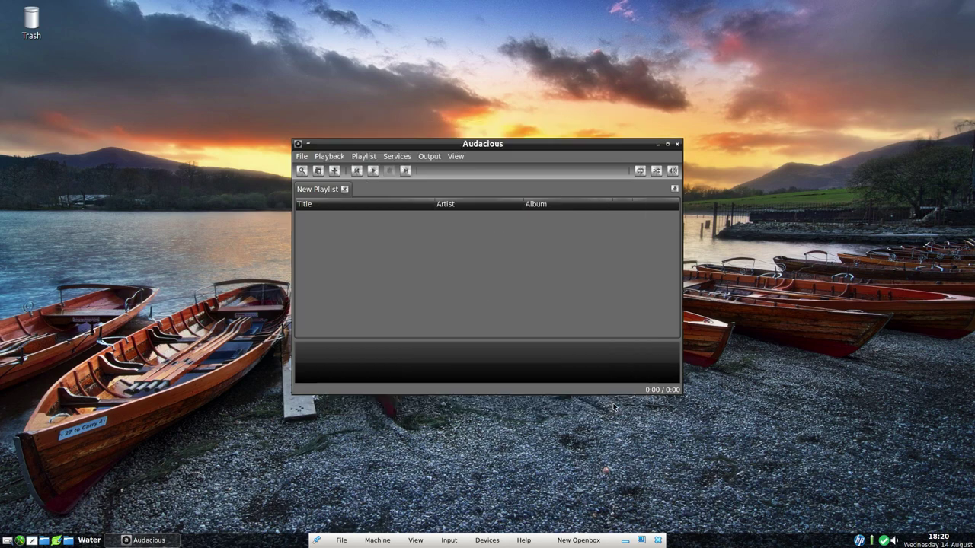
- Close Audacious, view the Sound and Video menu lists, then dismiss the menu
left_click(677, 145)
right_click(497, 132)
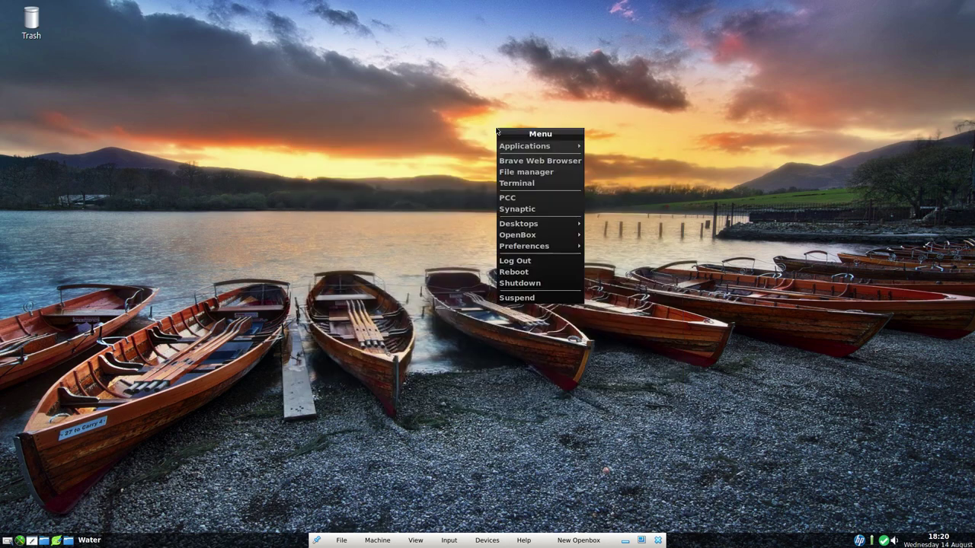
mouse_move(519, 152)
mouse_move(614, 294)
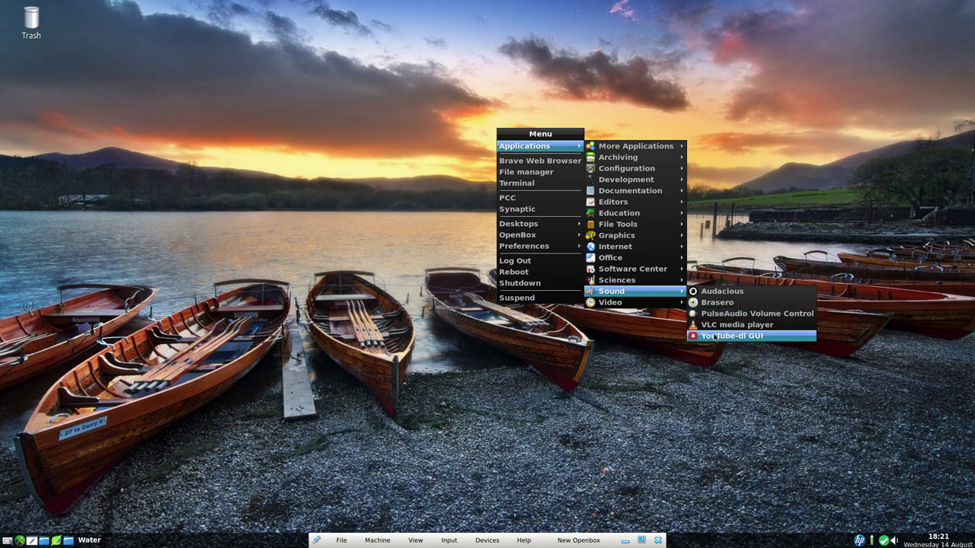
mouse_move(646, 306)
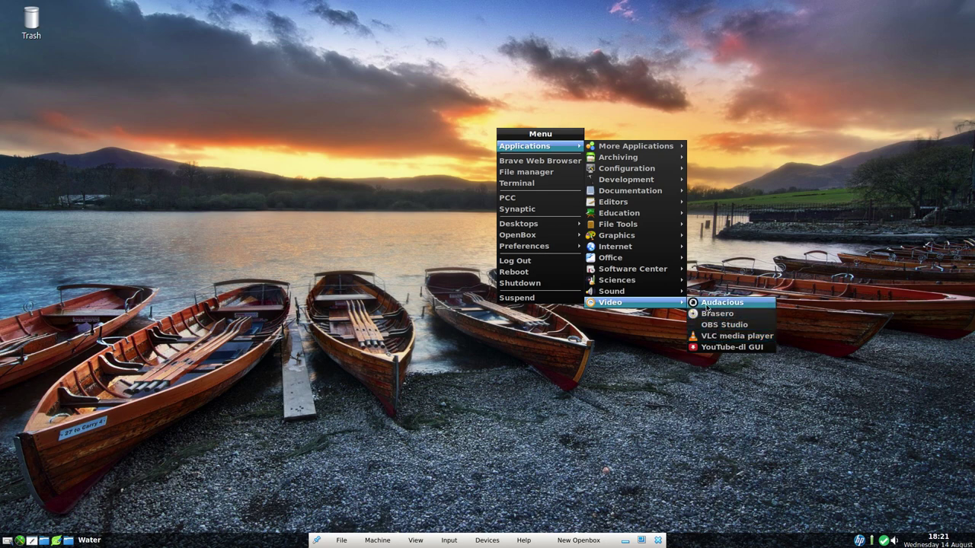
left_click(435, 405)
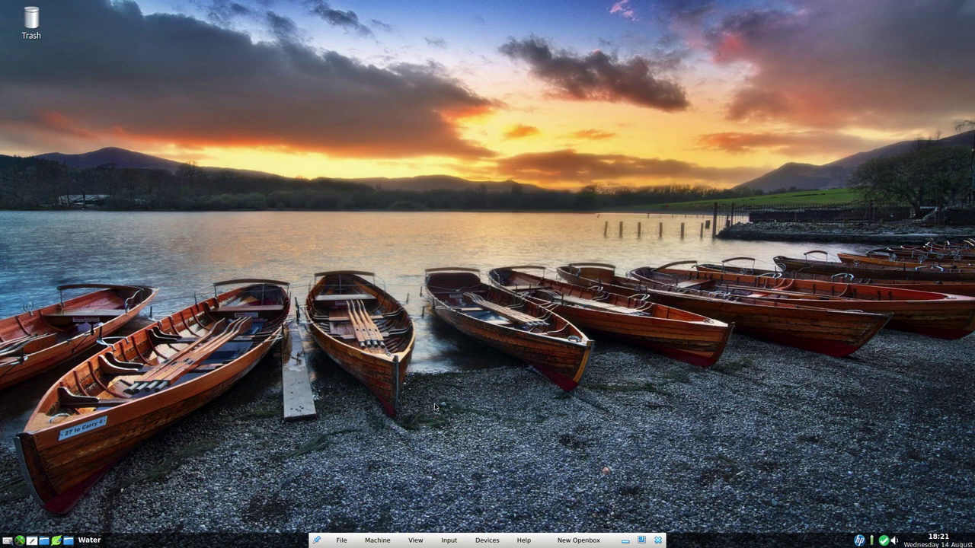
- Open Desktop Preferences from the desktop menu and start choosing a new wallpaper image
right_click(419, 138)
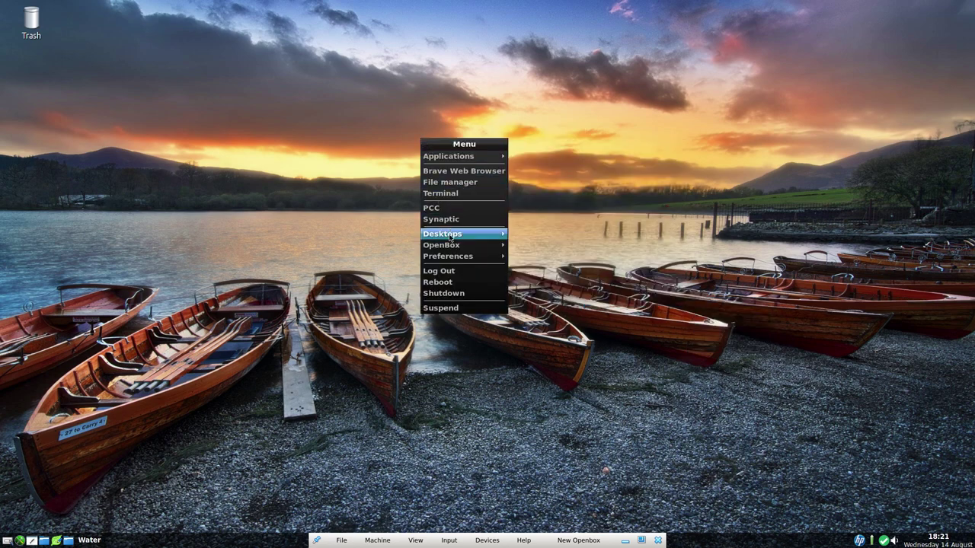
mouse_move(453, 243)
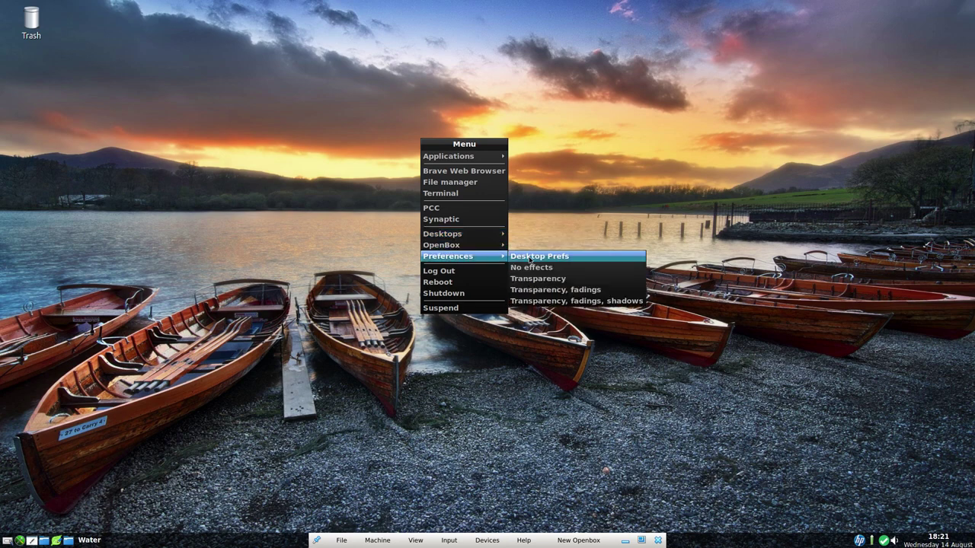
left_click(529, 259)
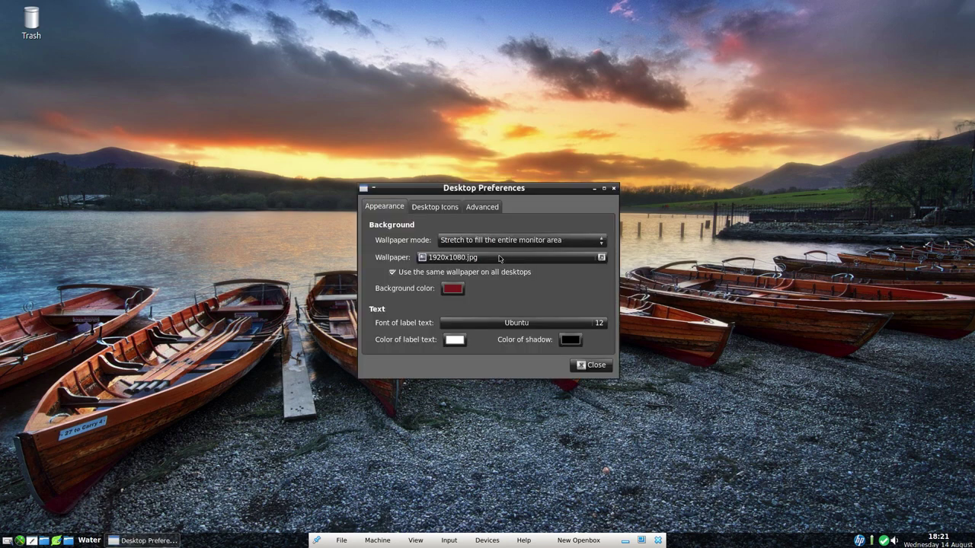
left_click(500, 258)
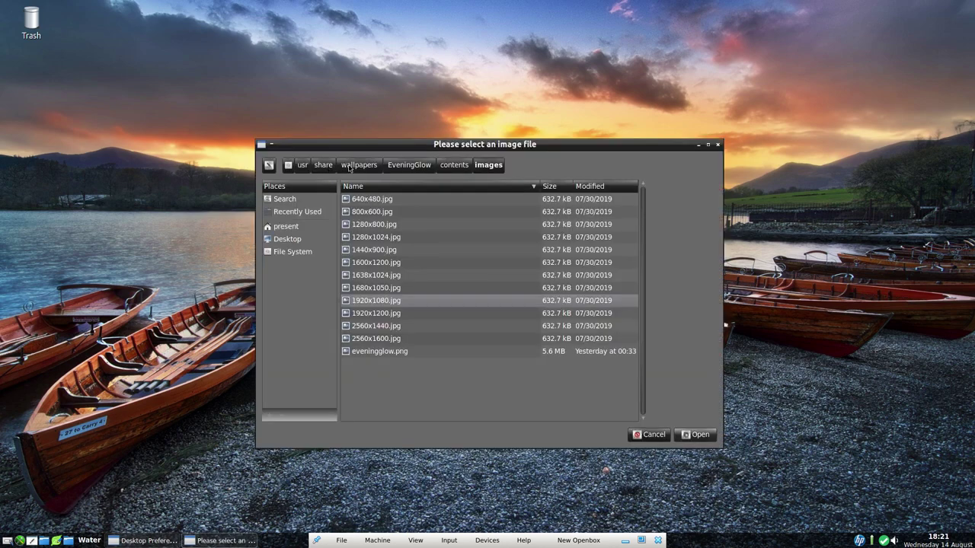
- Navigate the file chooser up to share, then into backgrounds > mate > abstract
left_click(356, 168)
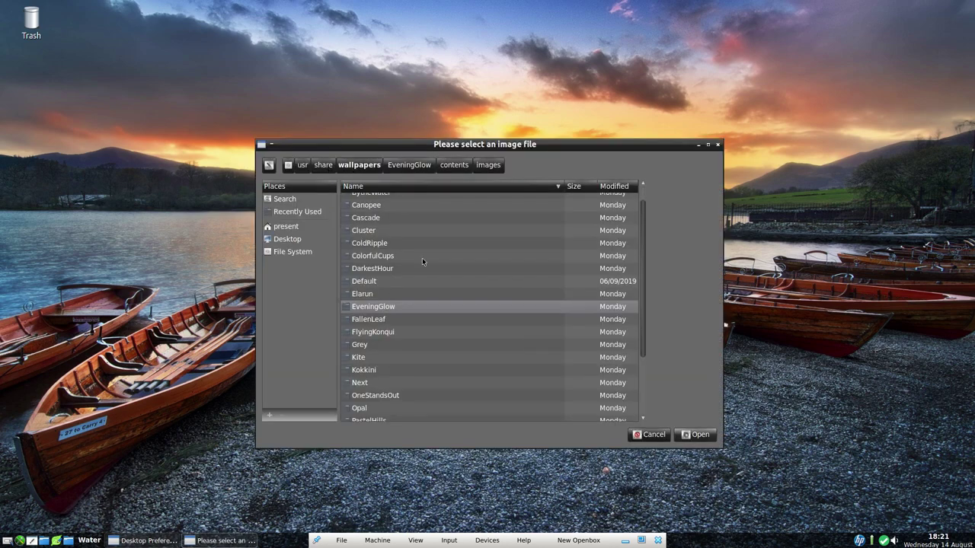
scroll(423, 263, "down", 3)
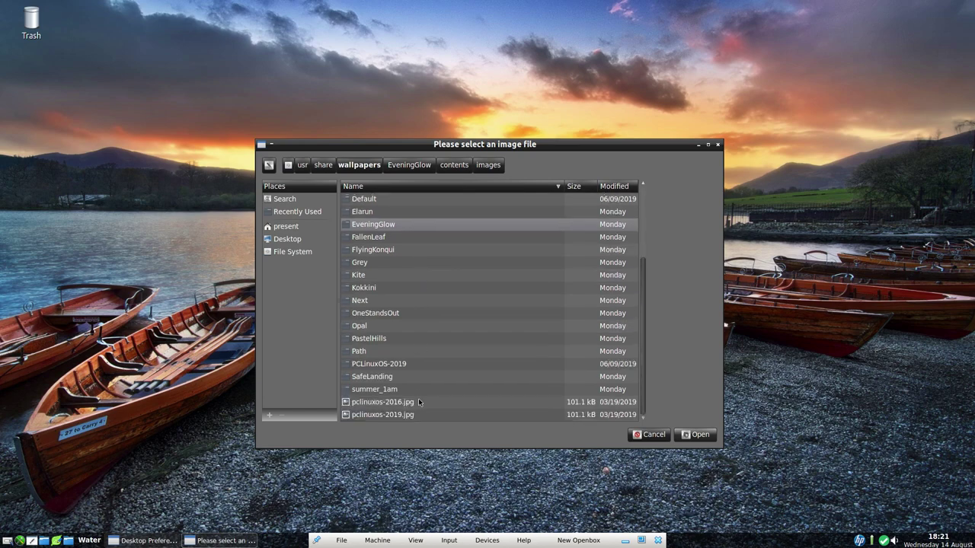
scroll(418, 400, "up", 4)
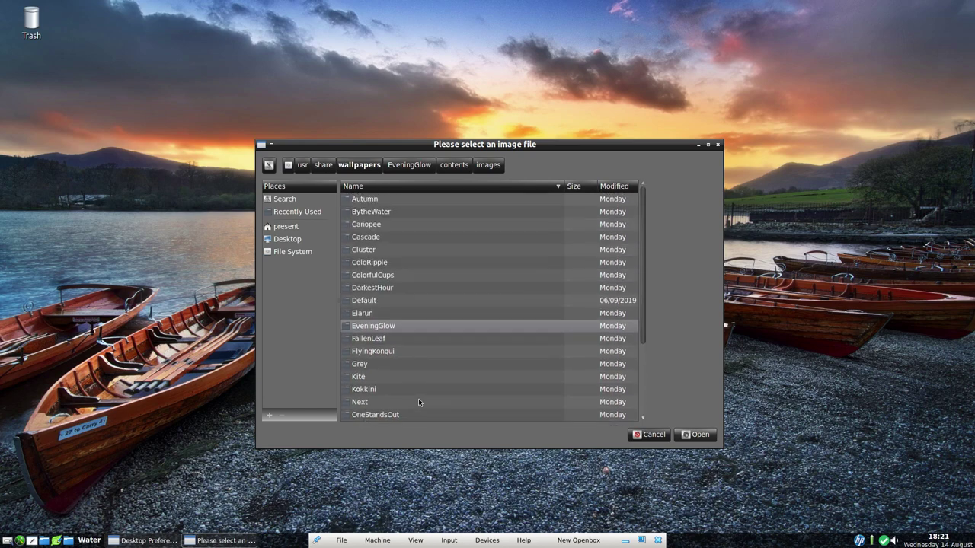
scroll(418, 398, "down", 4)
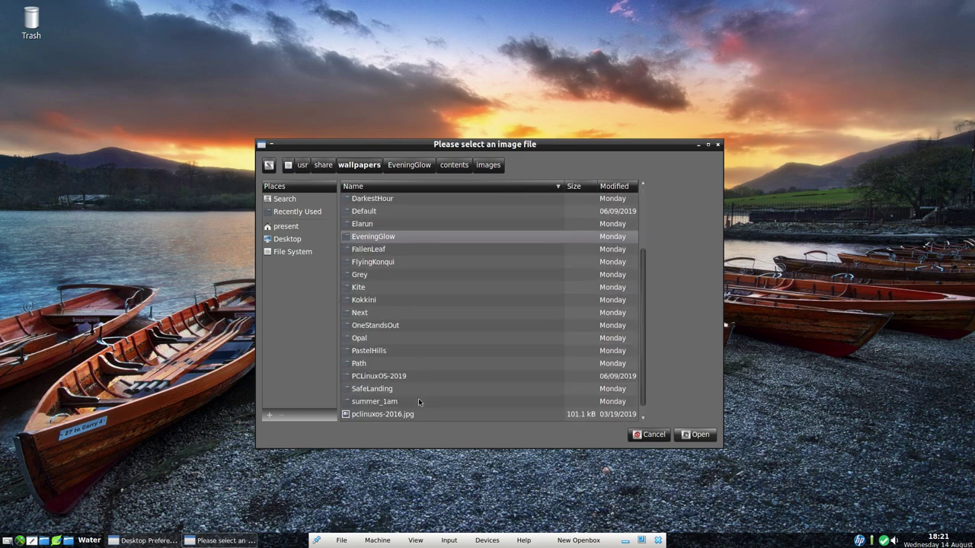
left_click(324, 169)
scroll(423, 313, "up", 1)
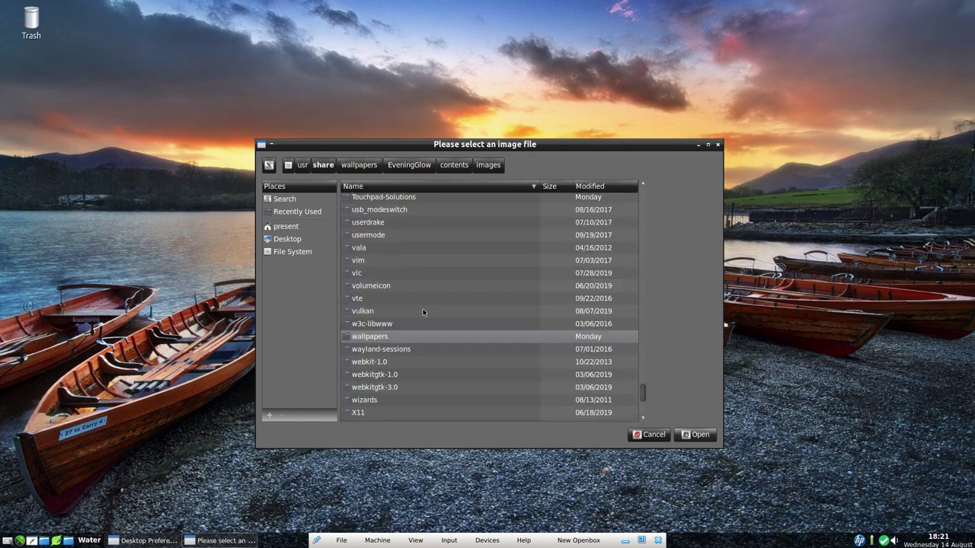
scroll(423, 312, "up", 8)
scroll(423, 313, "up", 20)
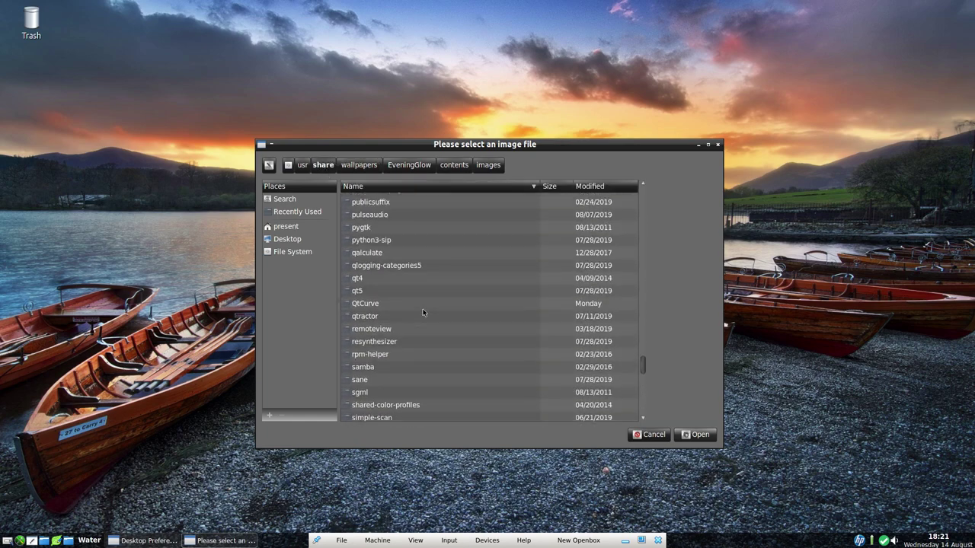
scroll(424, 312, "up", 20)
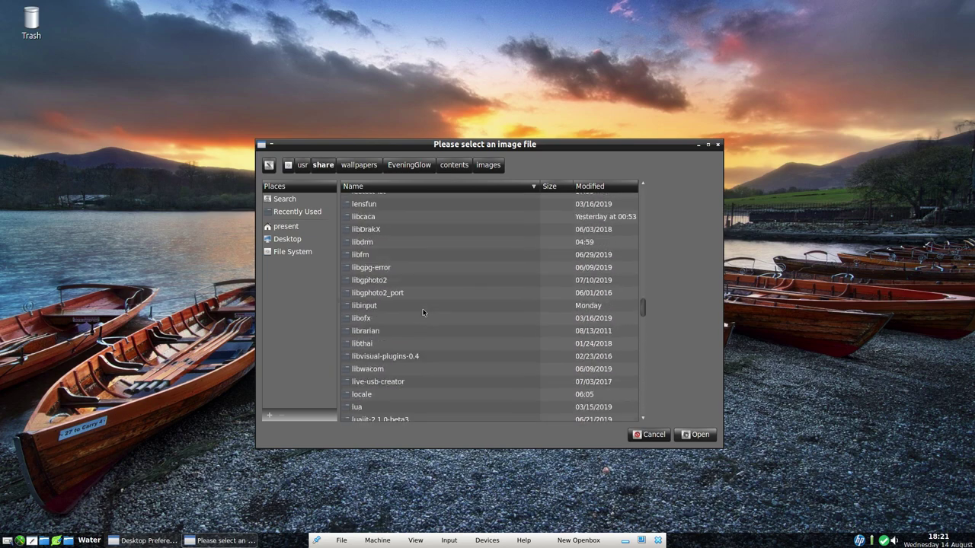
scroll(423, 312, "up", 20)
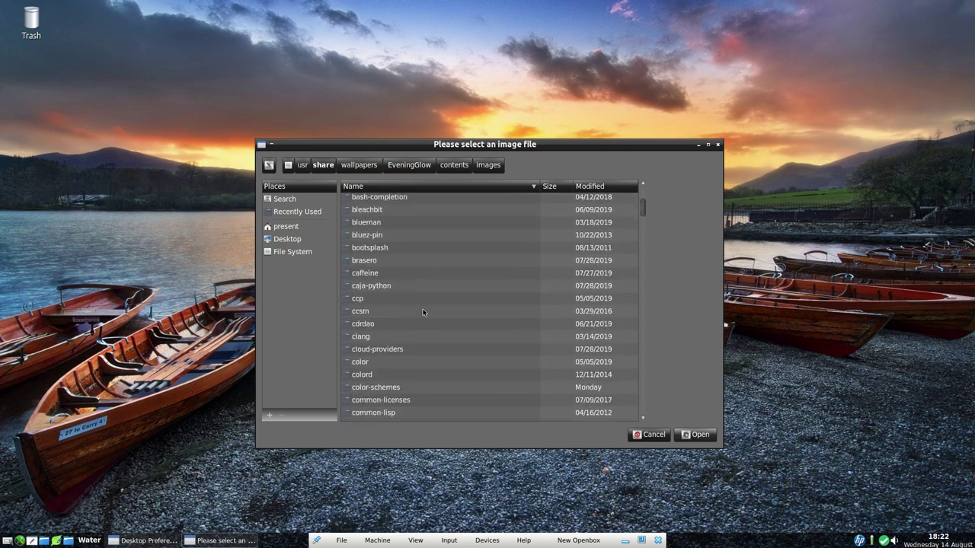
scroll(424, 312, "up", 2)
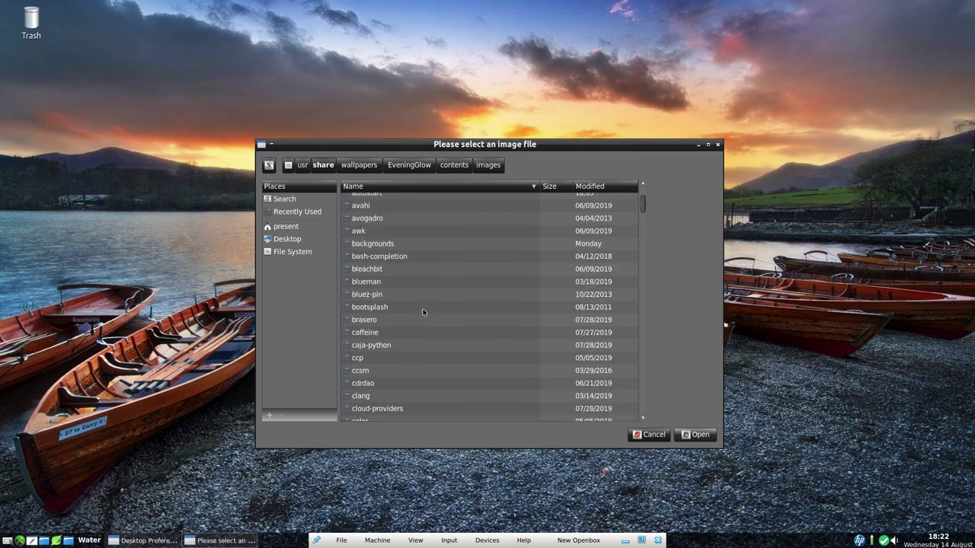
double_click(373, 244)
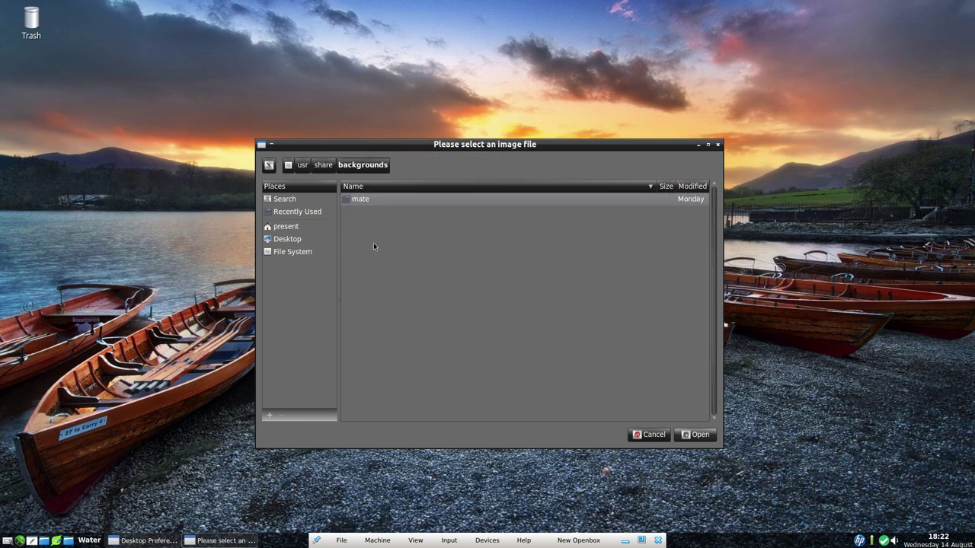
double_click(360, 201)
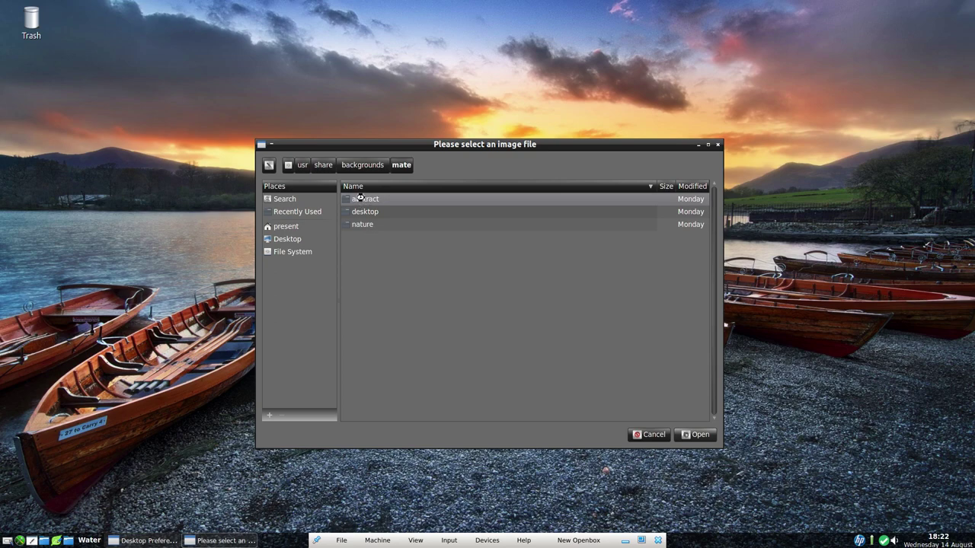
double_click(366, 200)
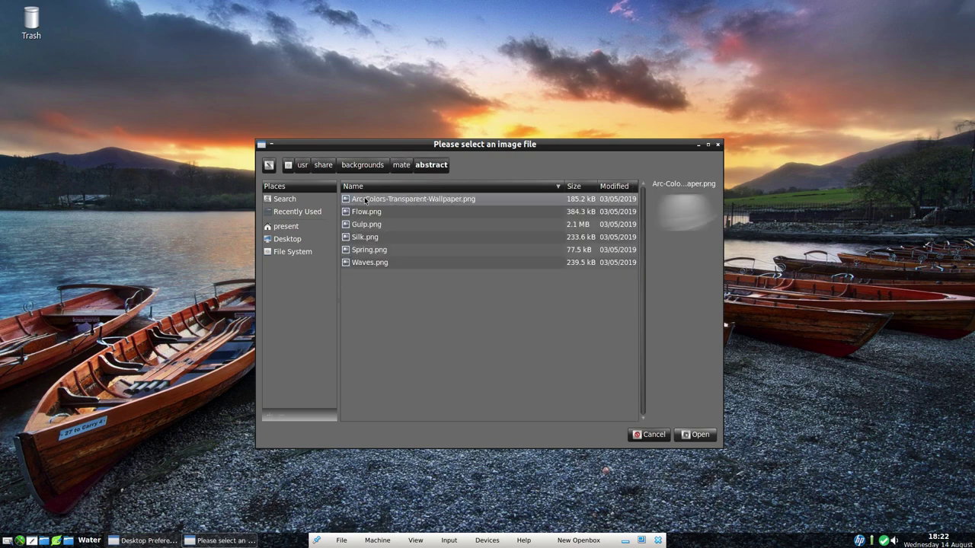
- Preview the abstract wallpapers (Silk, Spring, Waves, Flow) and the MATE desktop wallpapers
left_click(364, 238)
left_click(367, 252)
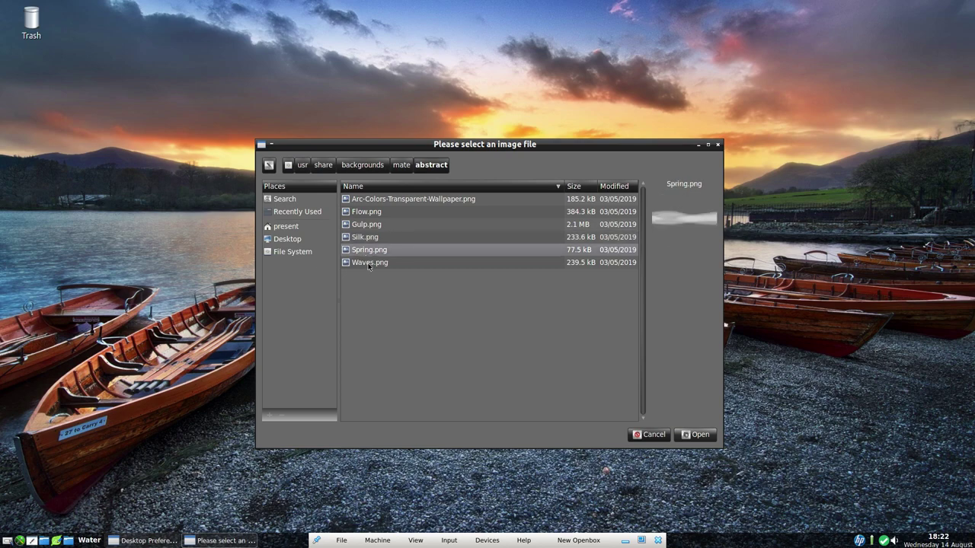
left_click(369, 264)
left_click(364, 210)
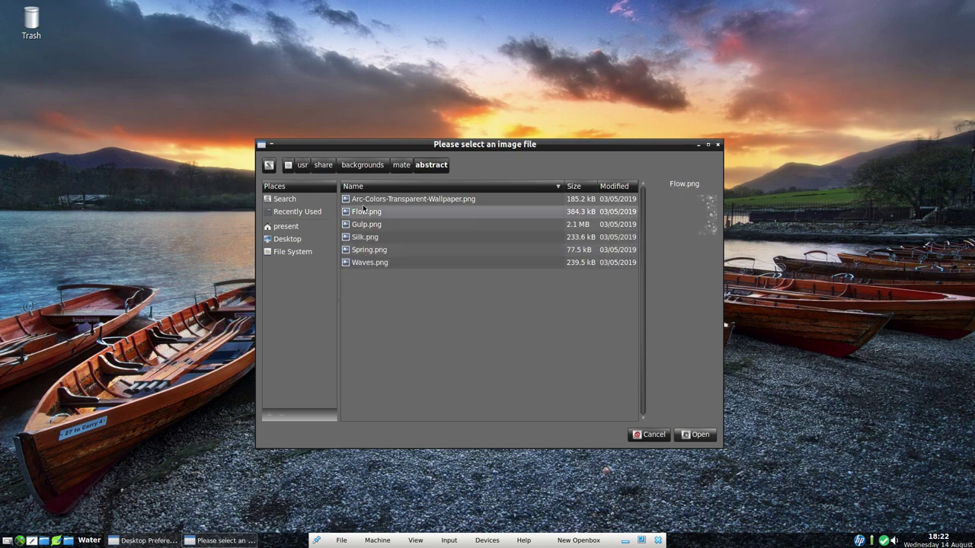
left_click(364, 201)
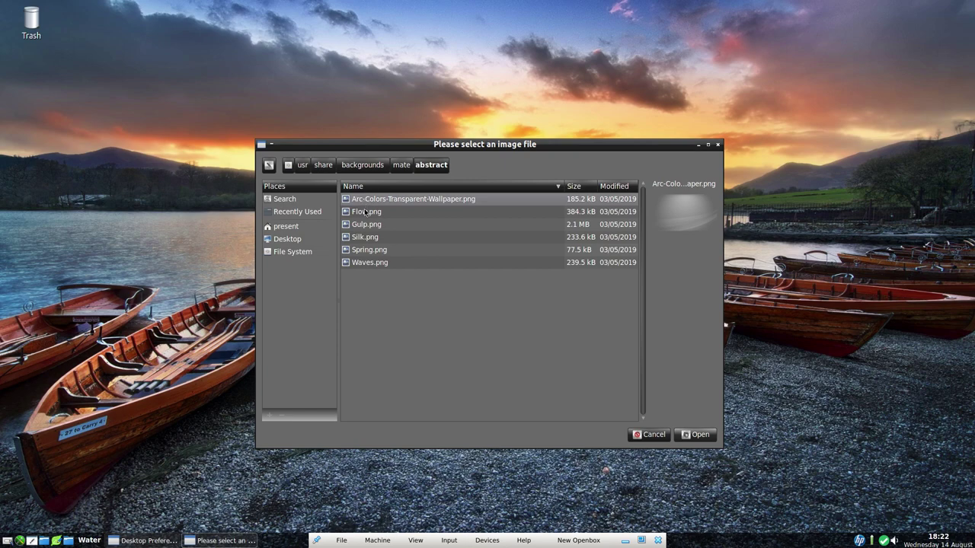
left_click(366, 212)
left_click(399, 167)
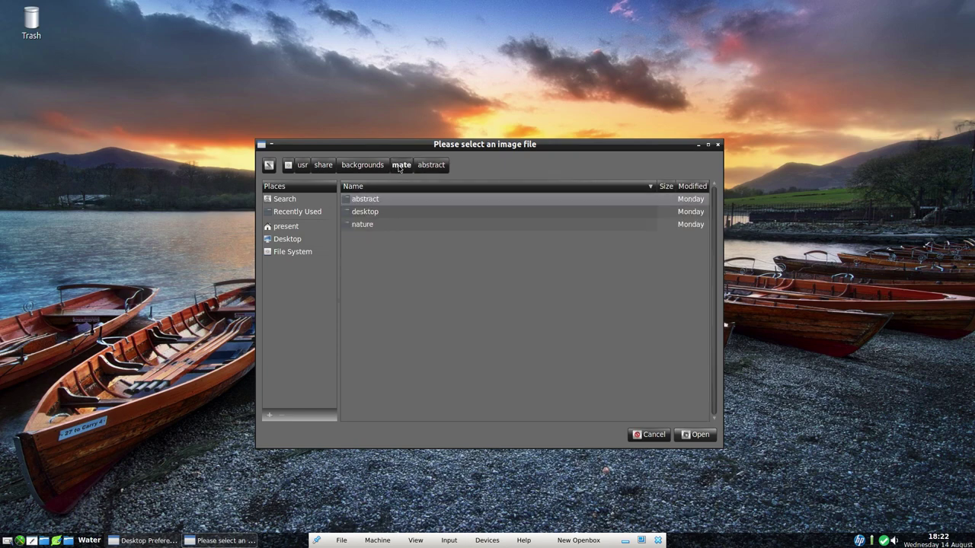
double_click(358, 214)
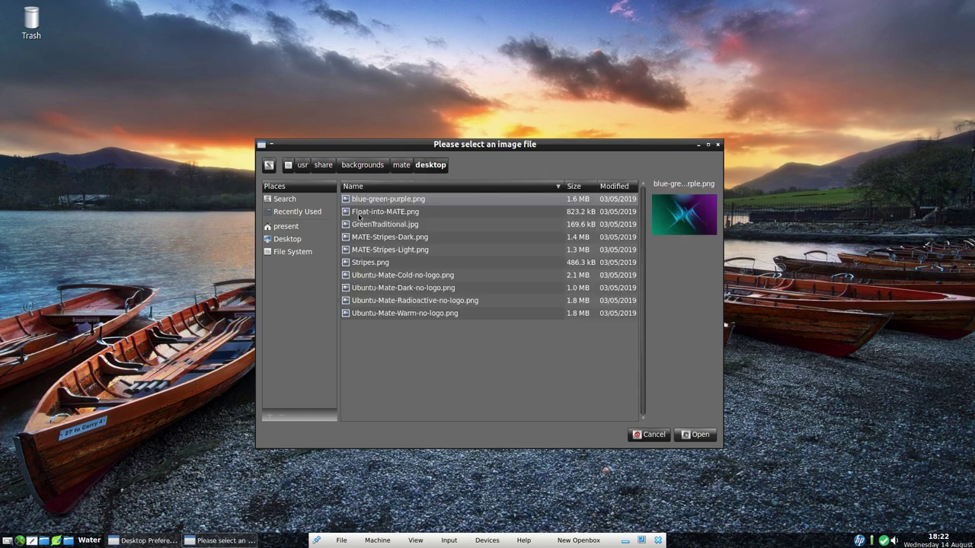
left_click(378, 238)
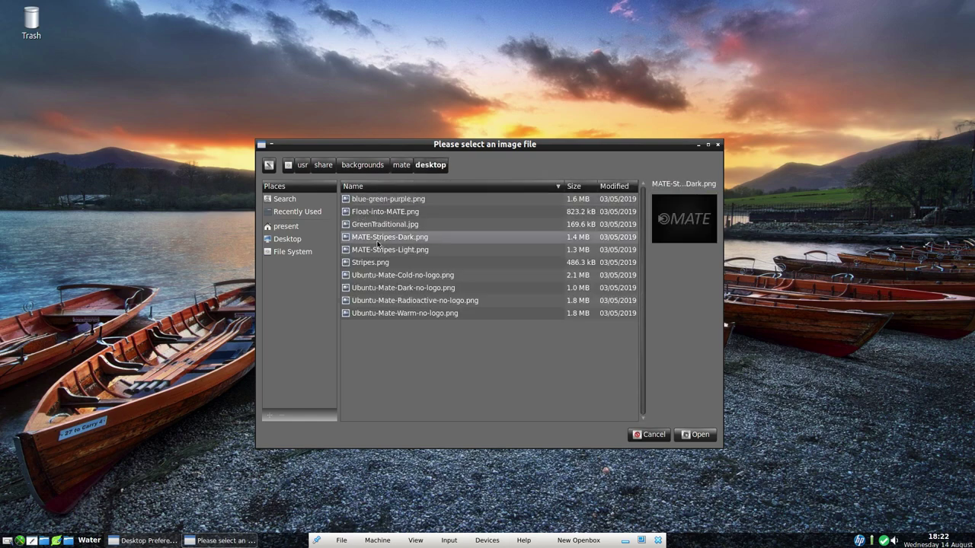
left_click(378, 302)
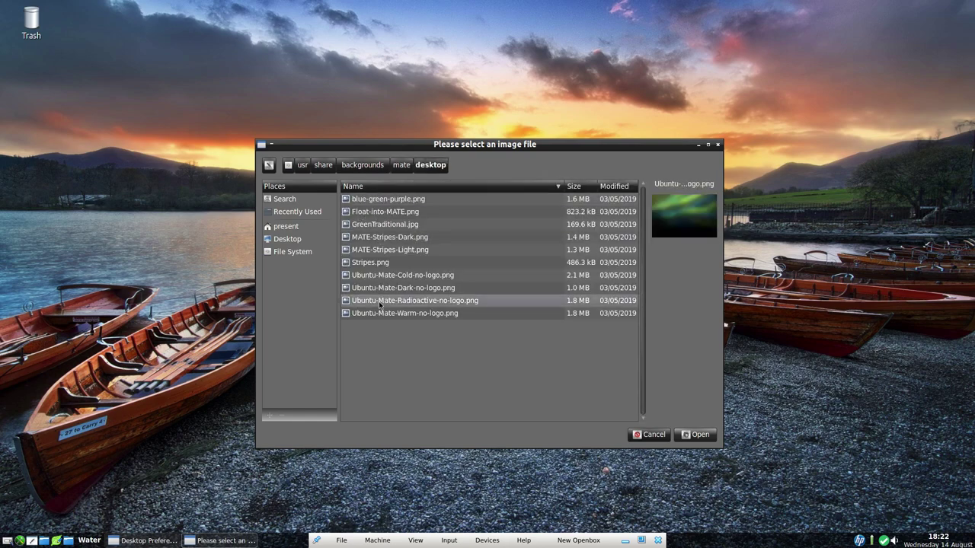
left_click(401, 164)
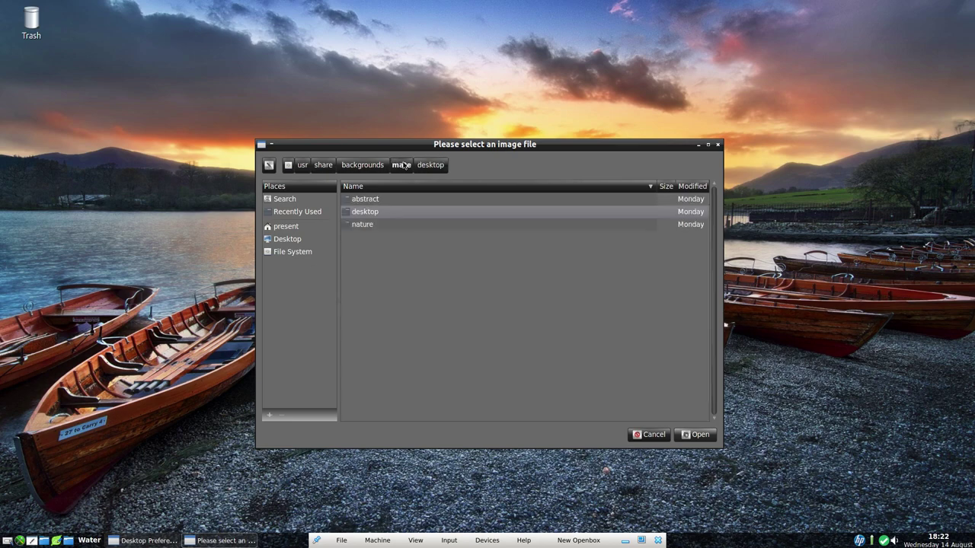
- In the nature folder, preview Garden, RainDrops and TwoWings, then apply YellowFlower.jpg
double_click(363, 224)
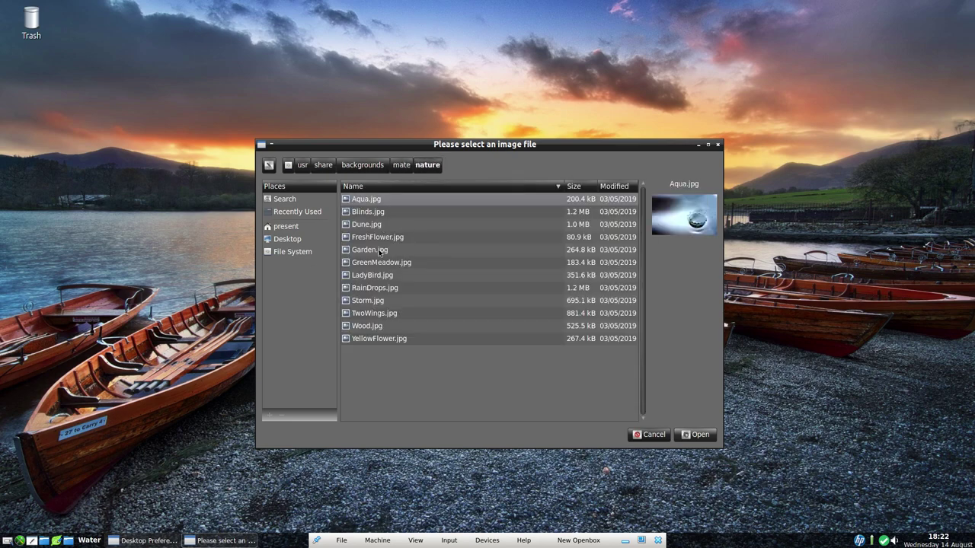
left_click(379, 250)
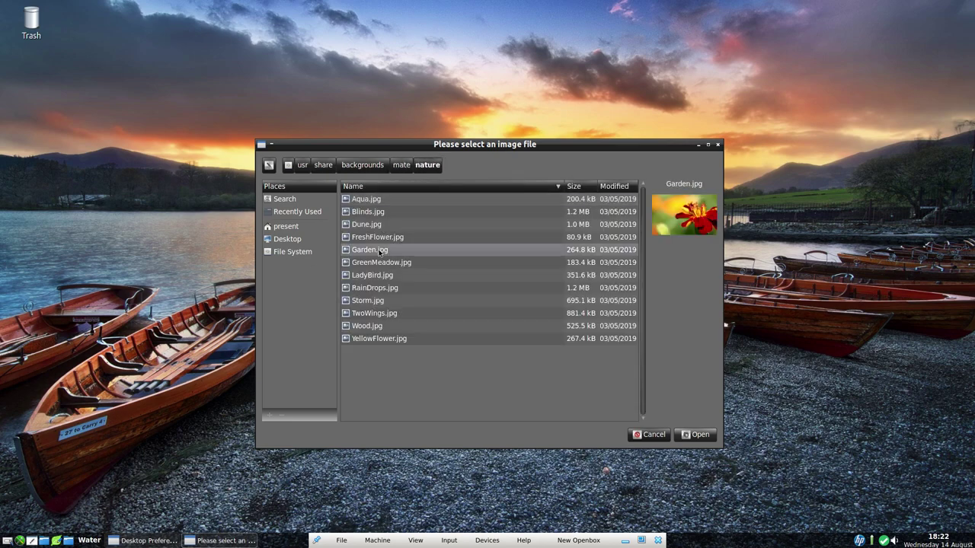
left_click(381, 288)
left_click(382, 316)
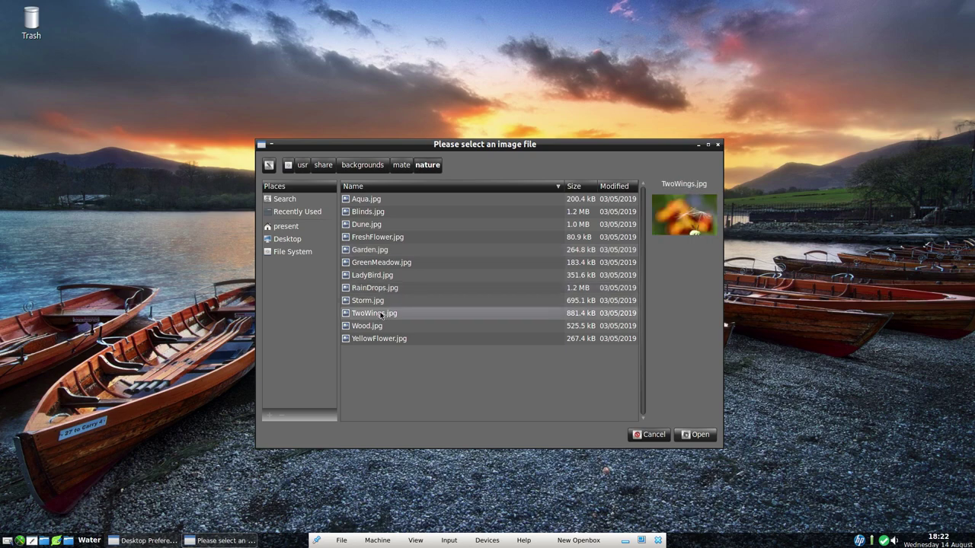
left_click(381, 337)
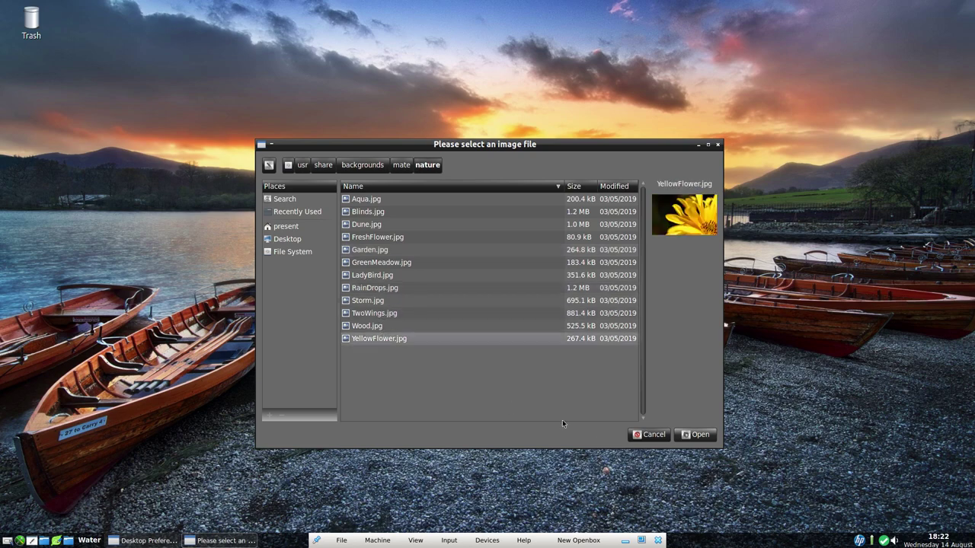
left_click(691, 436)
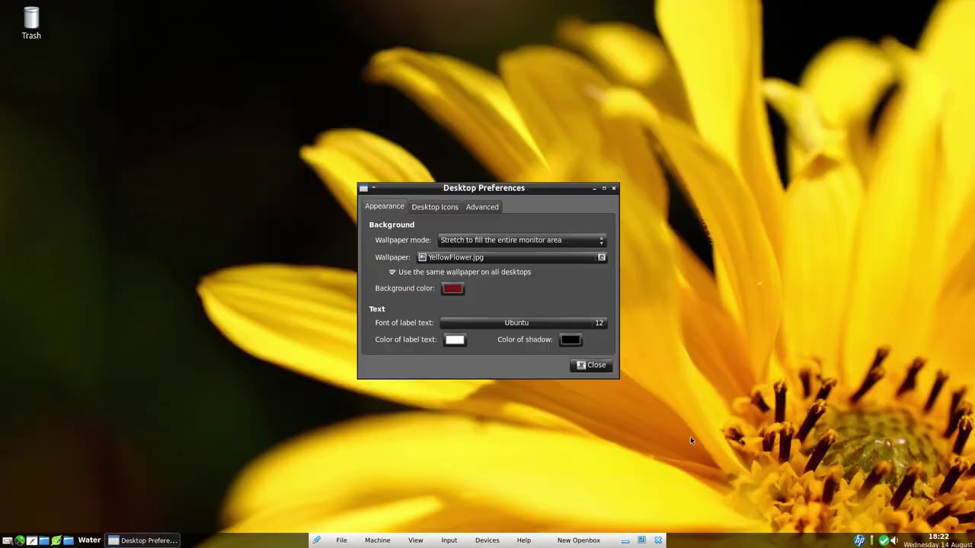
- Close Desktop Preferences, leaving the YellowFlower.jpg desktop visible
left_click(590, 367)
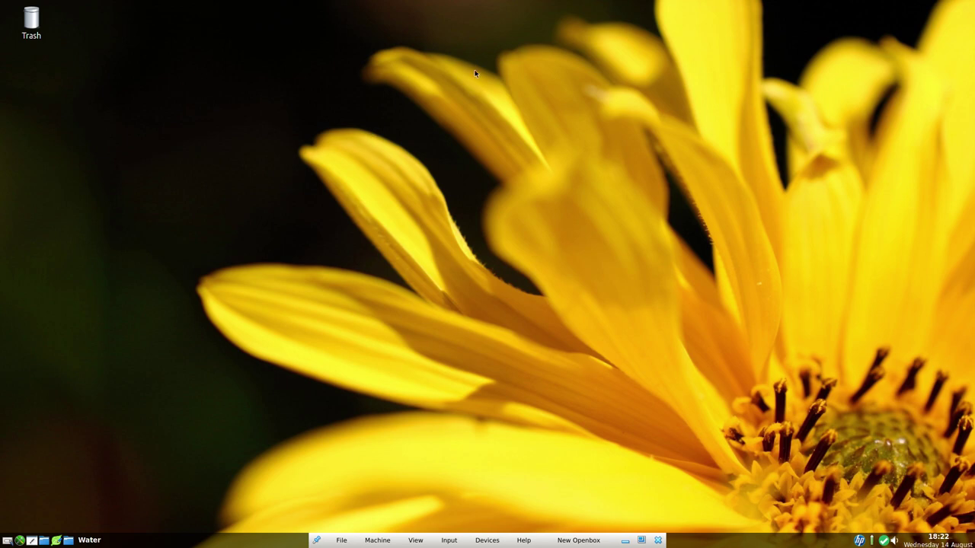
- Shut down the PCLinuxOS guest via Shutdown in the Openbox desktop menu
right_click(457, 173)
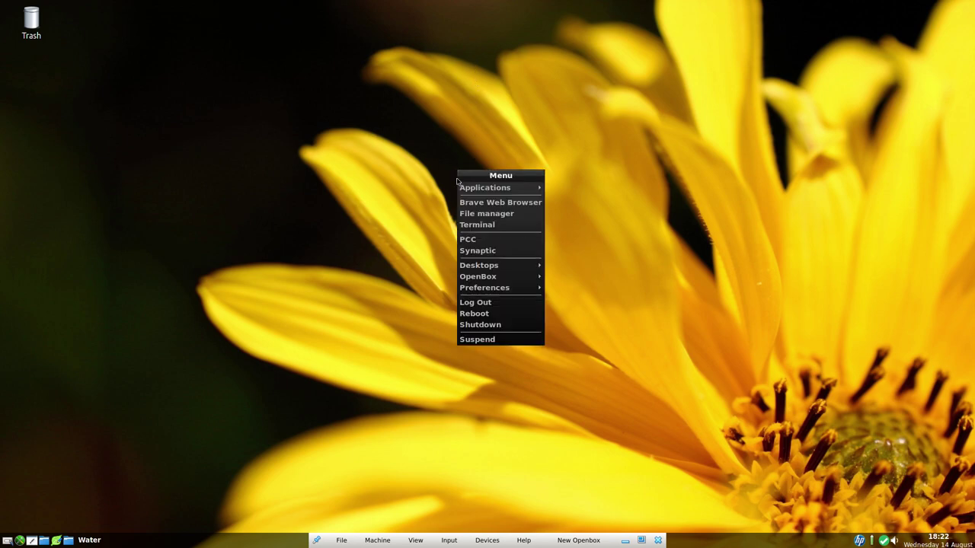
left_click(477, 326)
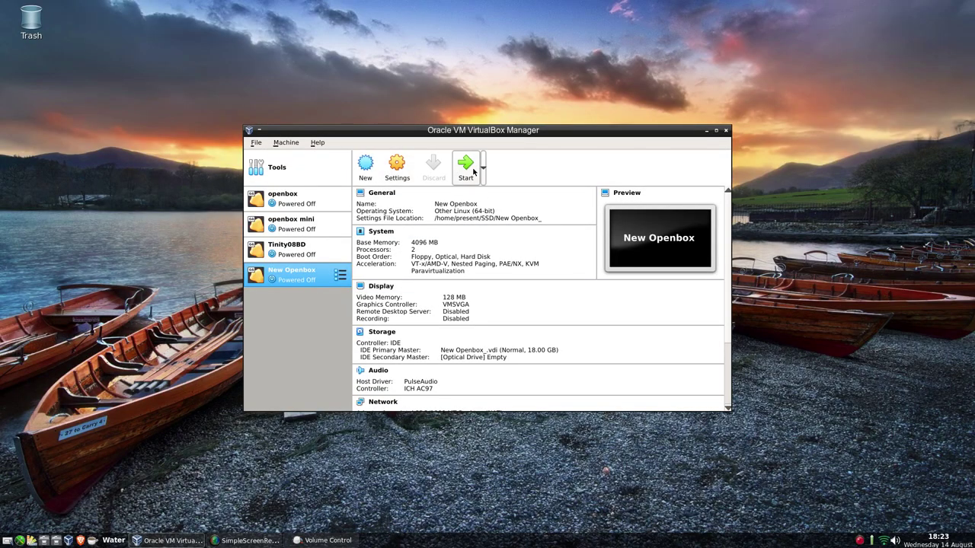
- Start the New Openbox VM again and boot the default entry to the login screen
left_click(471, 169)
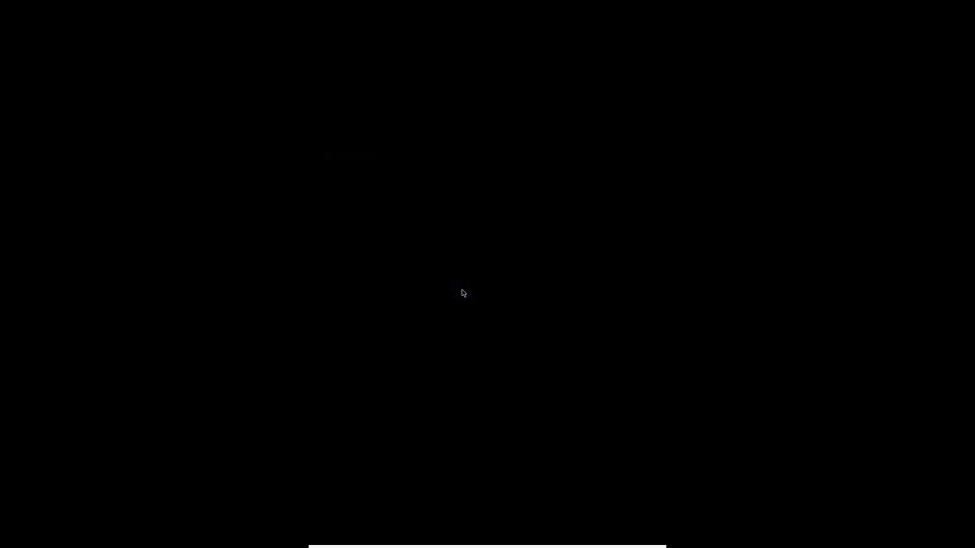
key("Return")
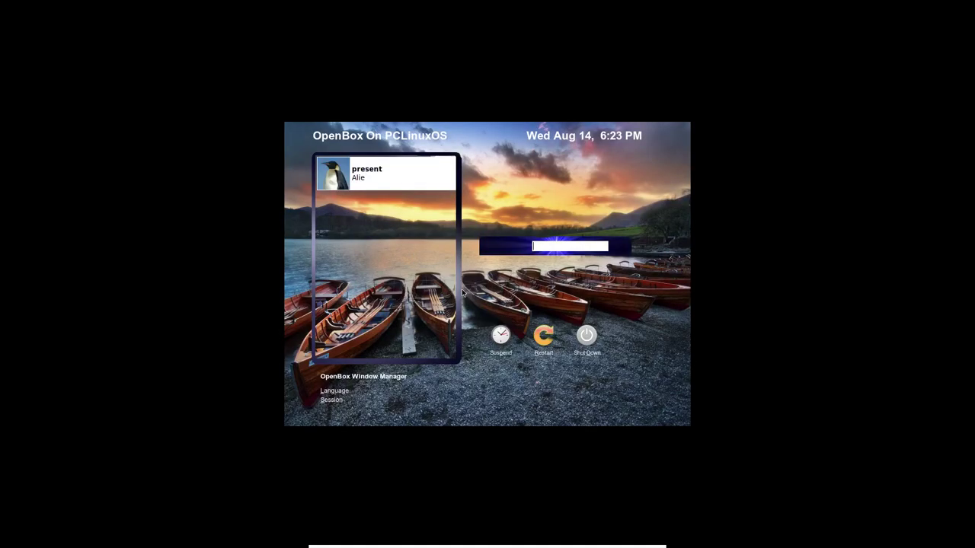
- Log in with the user account on the PCLinuxOS login screen
left_click(376, 180)
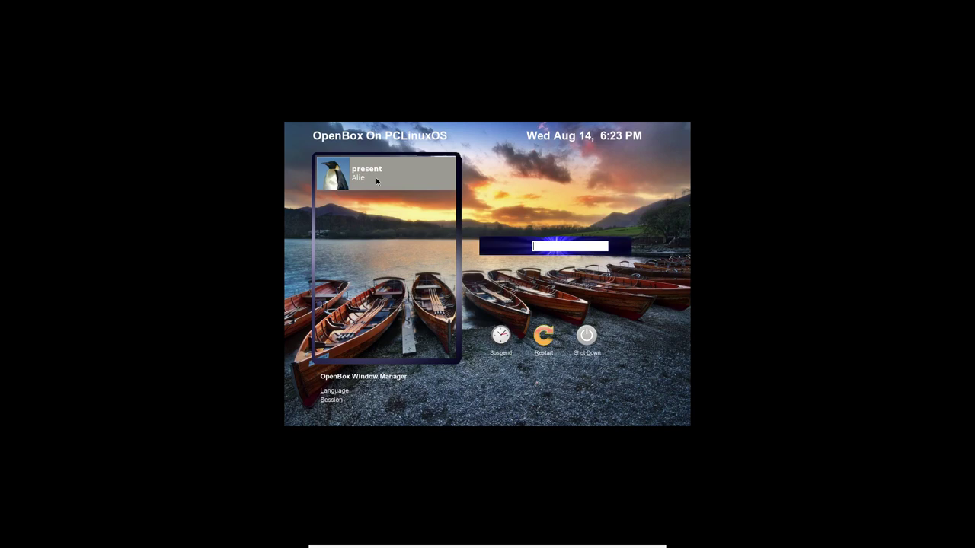
key("Return")
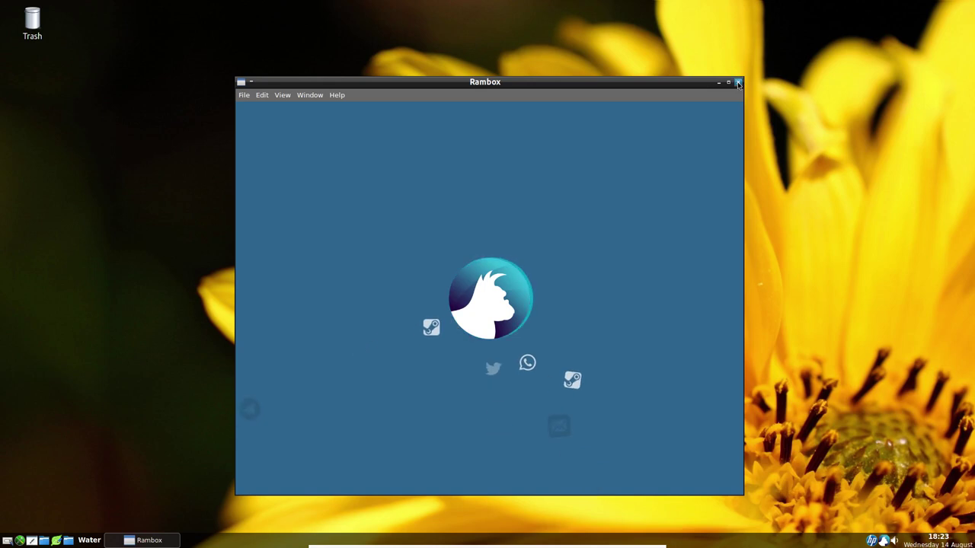
- Turn off Rambox's 'Start automatically on system startup' preference and save it
left_click(739, 83)
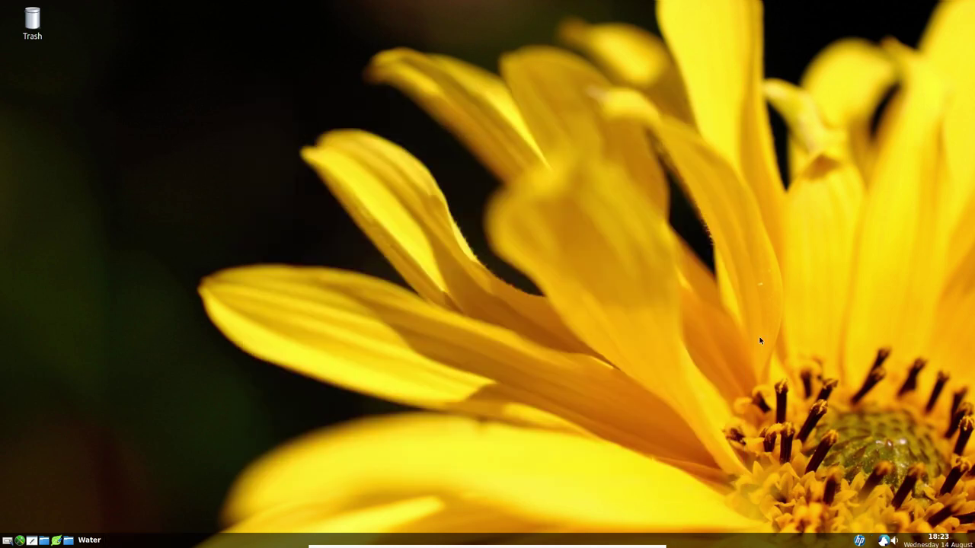
right_click(885, 542)
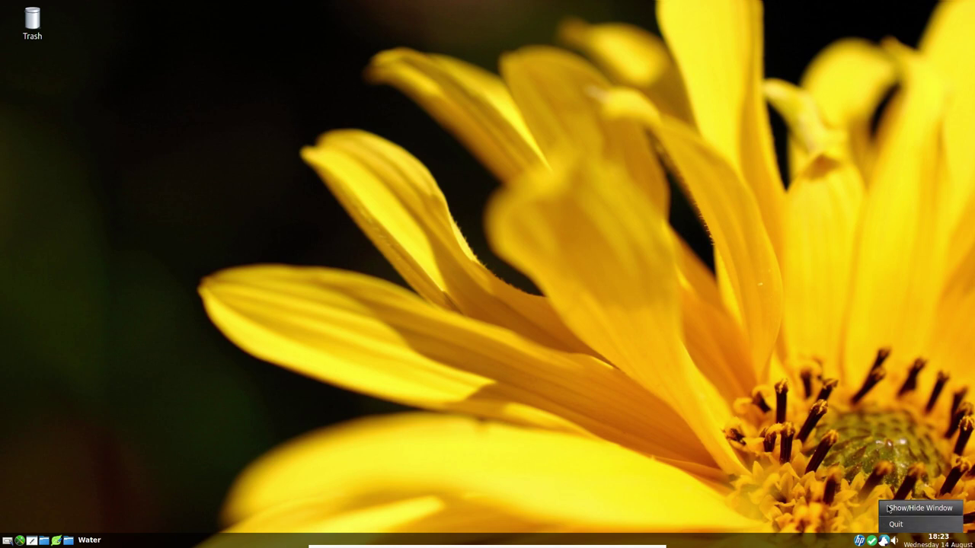
left_click(889, 509)
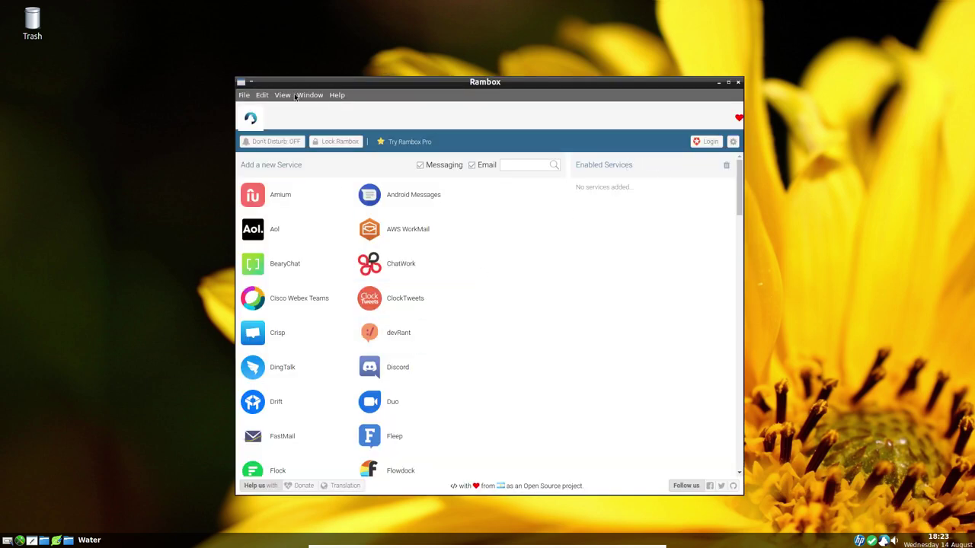
left_click(264, 96)
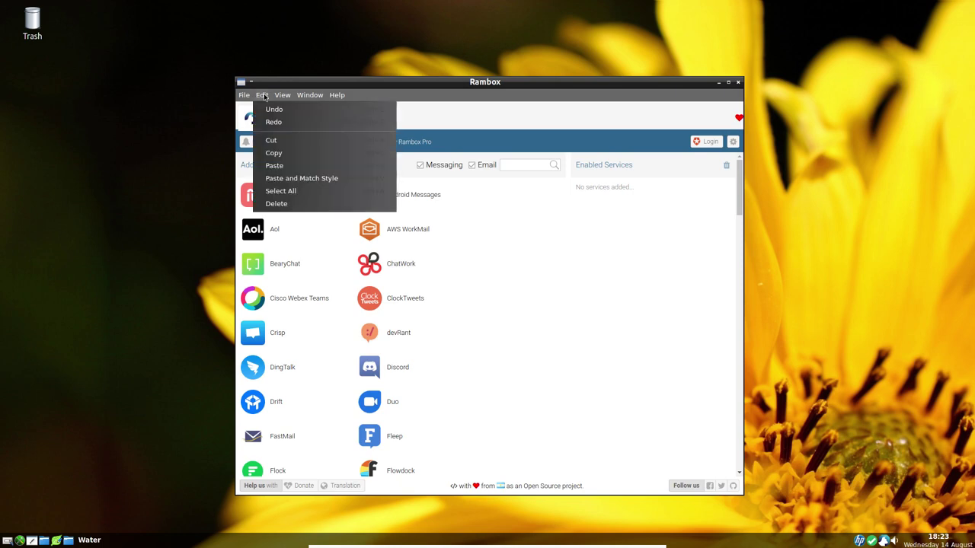
mouse_move(247, 95)
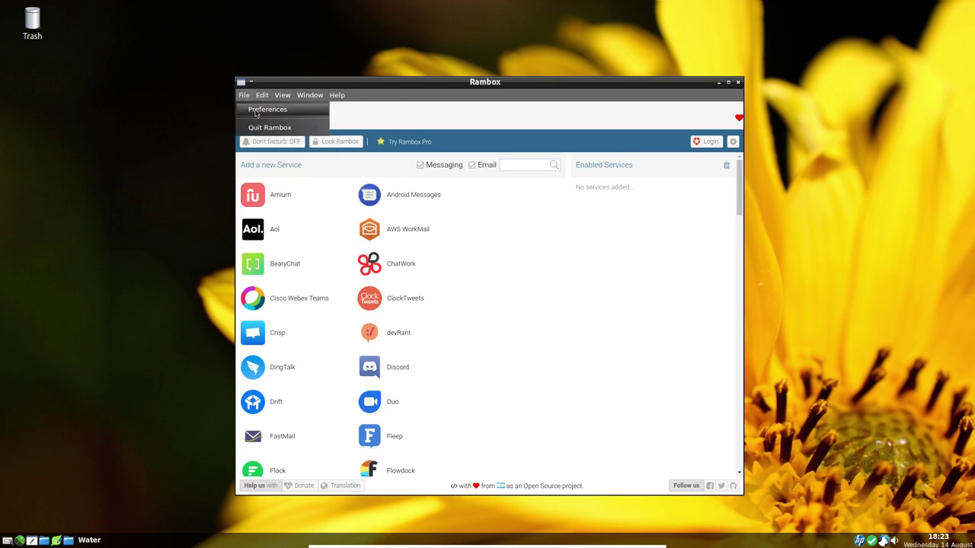
left_click(257, 111)
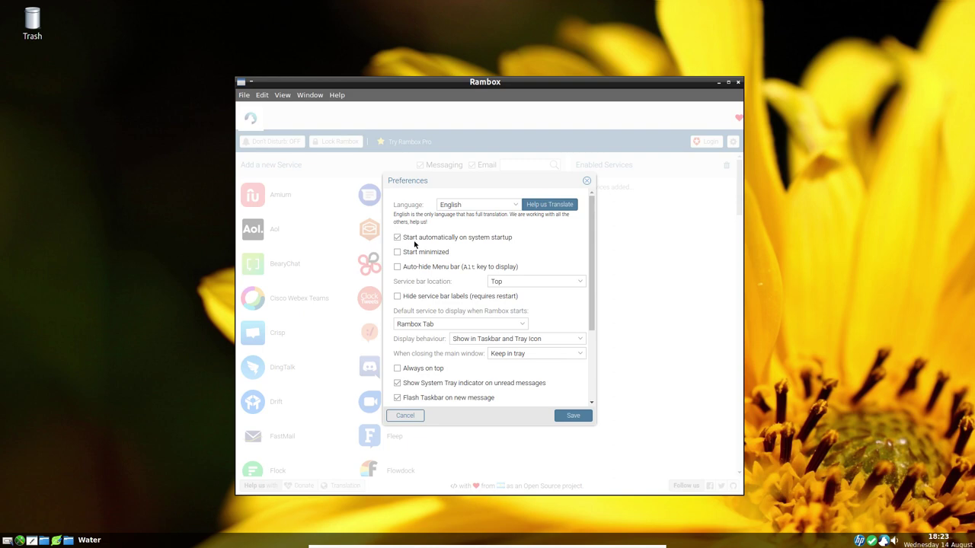
left_click(413, 240)
left_click(571, 419)
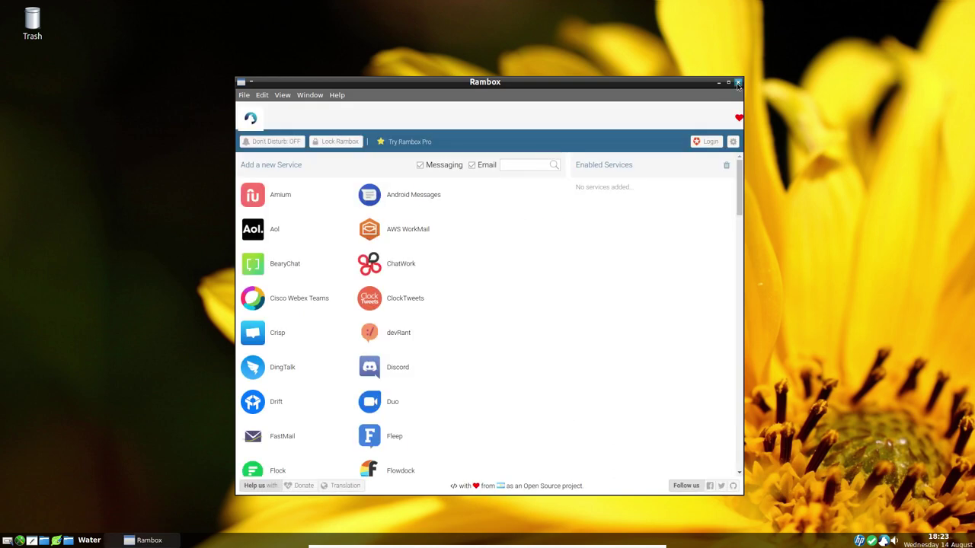
- Close the Rambox window and quit Rambox from its tray icon
left_click(737, 81)
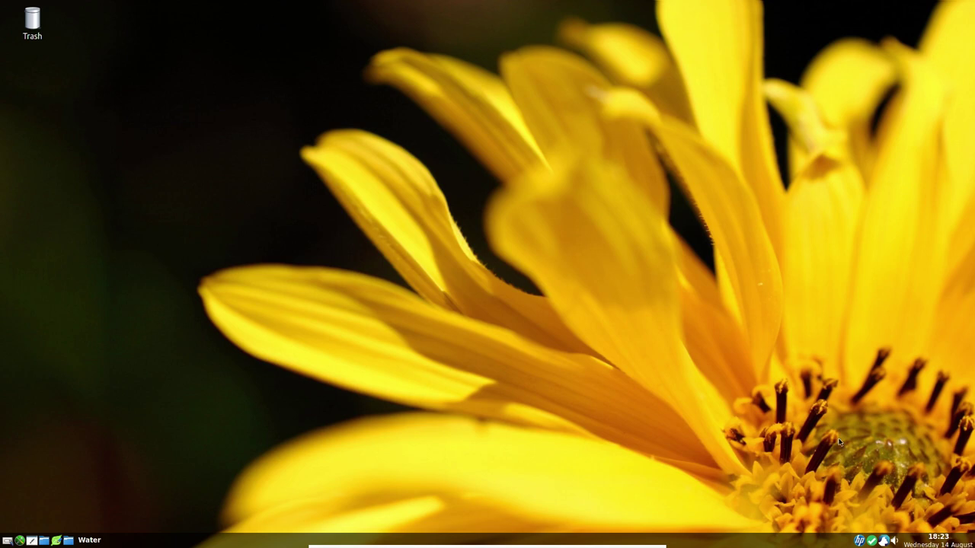
right_click(885, 540)
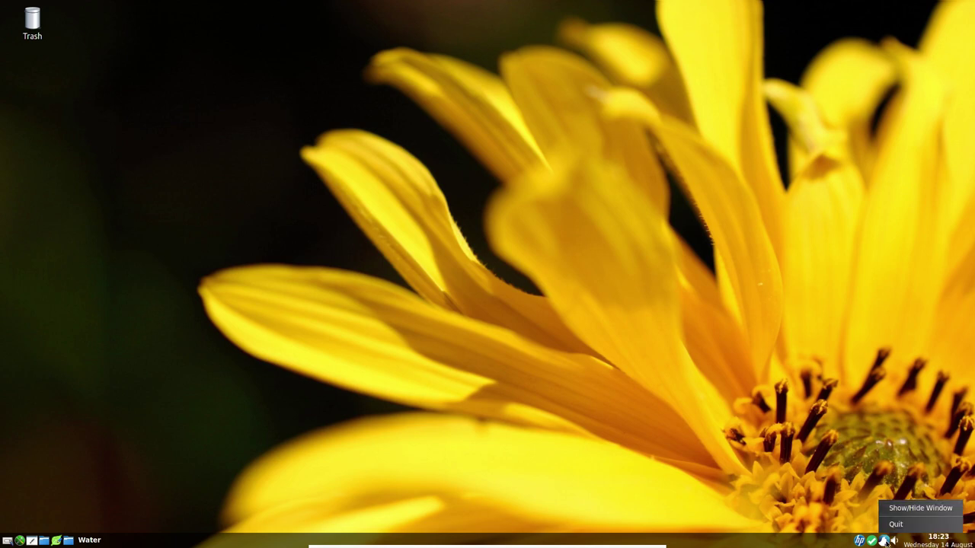
left_click(895, 526)
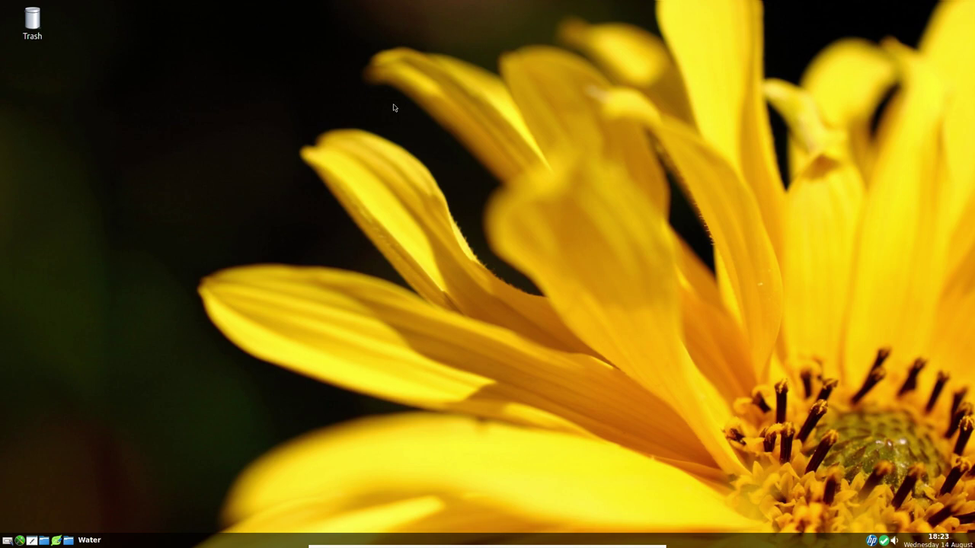
- Leave full-screen, choose 'Power off the machine' for New Openbox, then close VirtualBox Manager
key("Control_R+f")
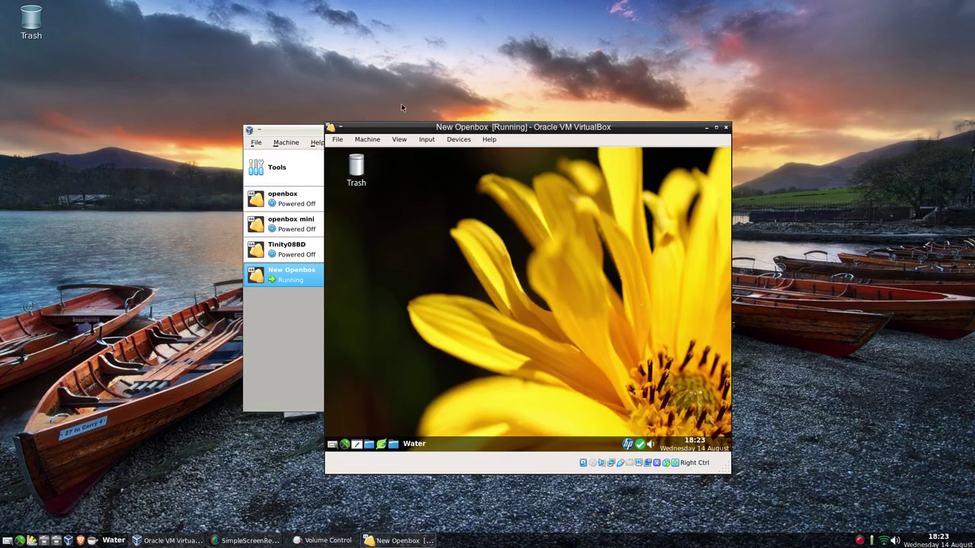
left_click(727, 128)
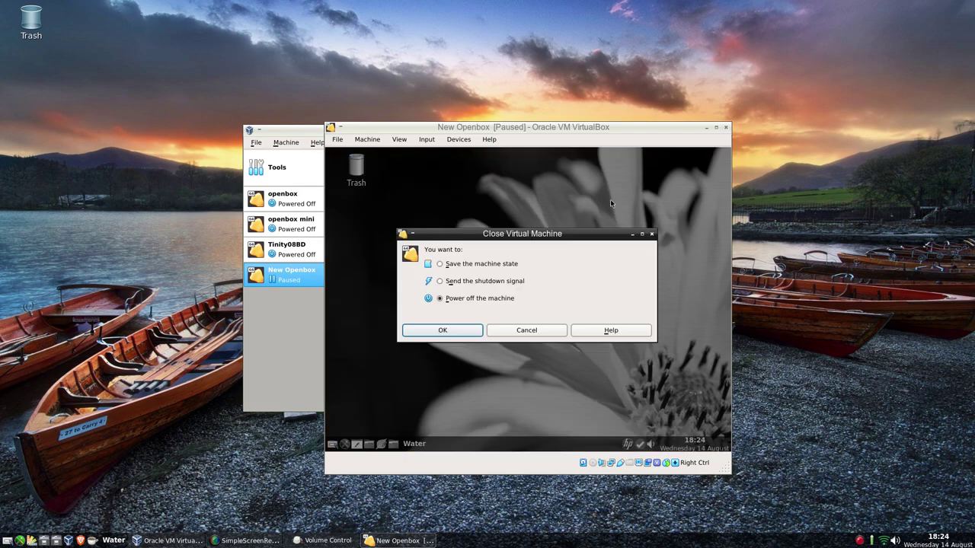
left_click(425, 331)
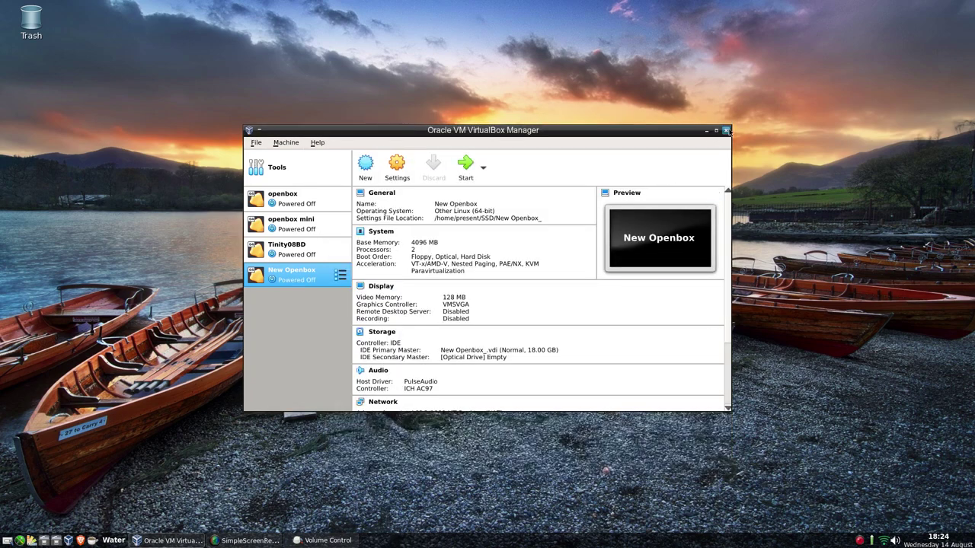
left_click(728, 131)
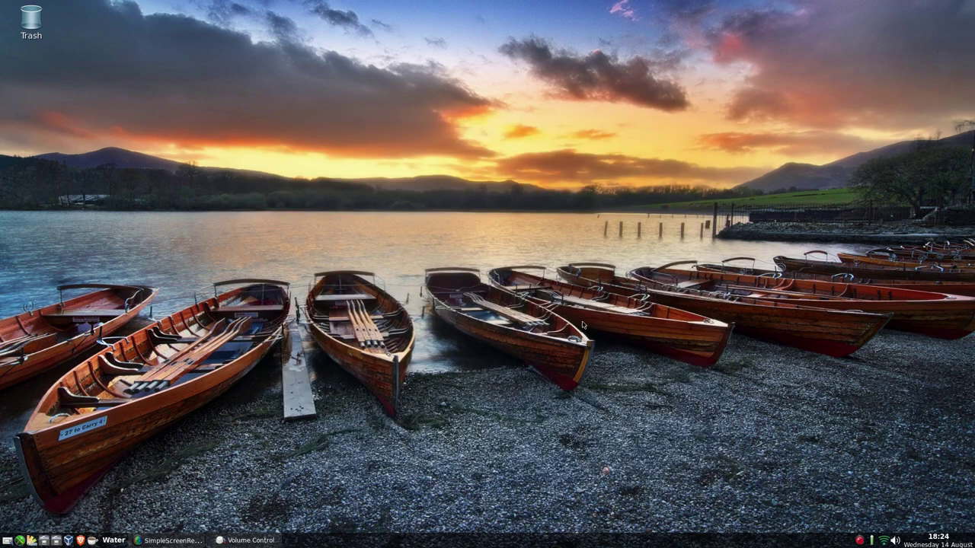